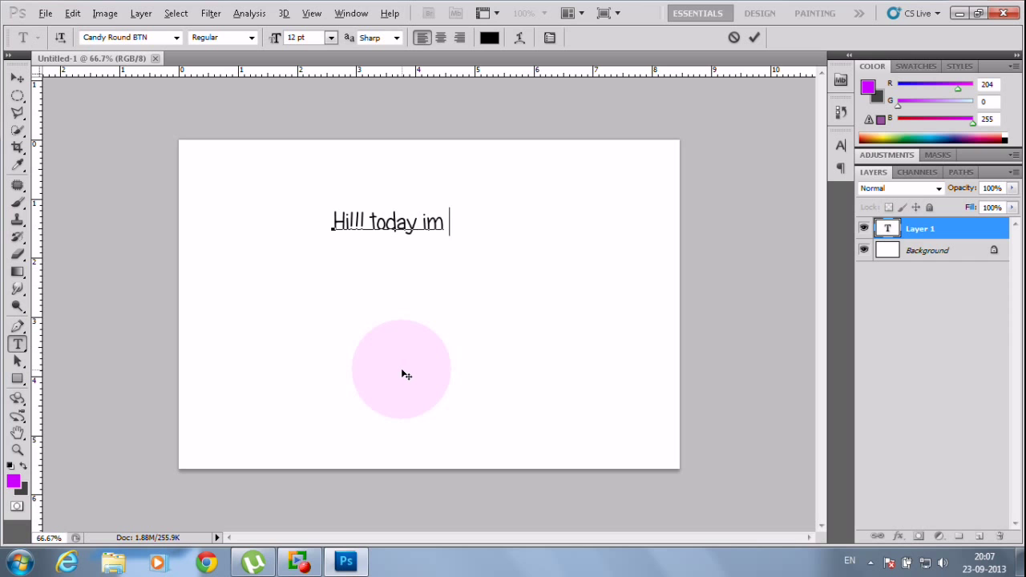
Continue the intro text on the canvas so it reads "Hi!!! today im going to show you how to create fur effect on photoshop cs5"
{"action": "type", "text": "going to "}
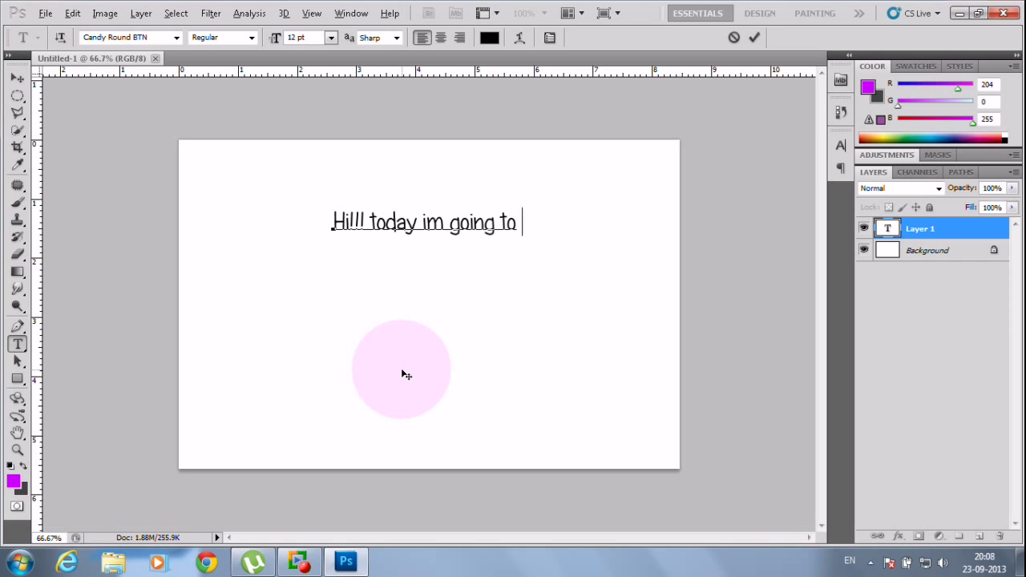
{"action": "type", "text": "show you ho"}
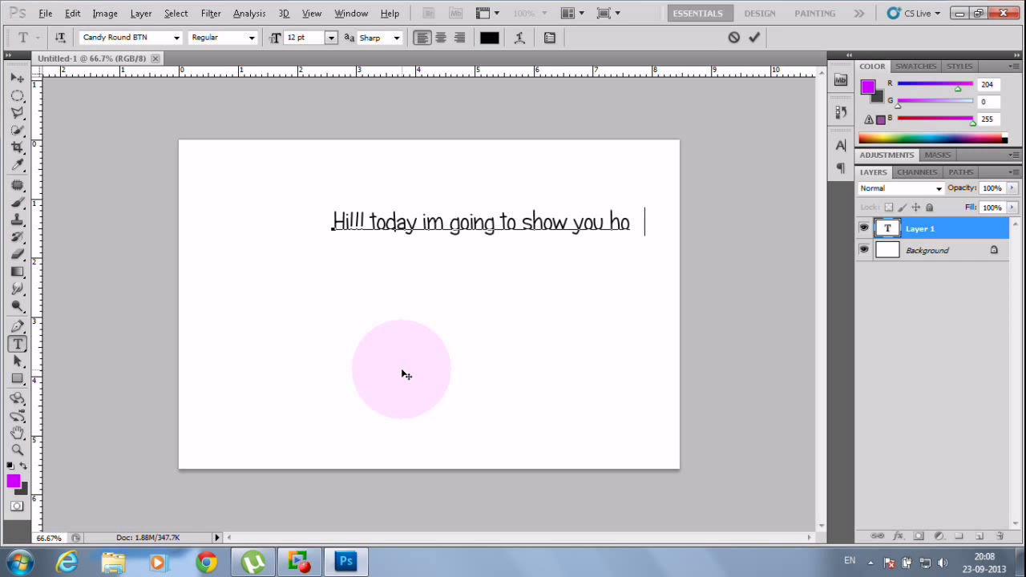
{"action": "type", "text": "w to create"}
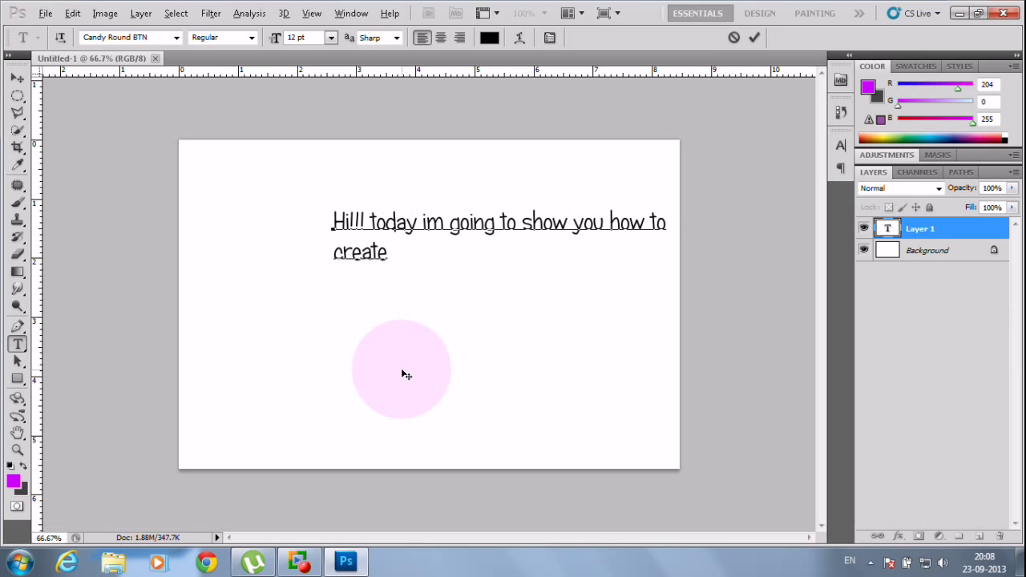
{"action": "type", "text": " fur effect on photo"}
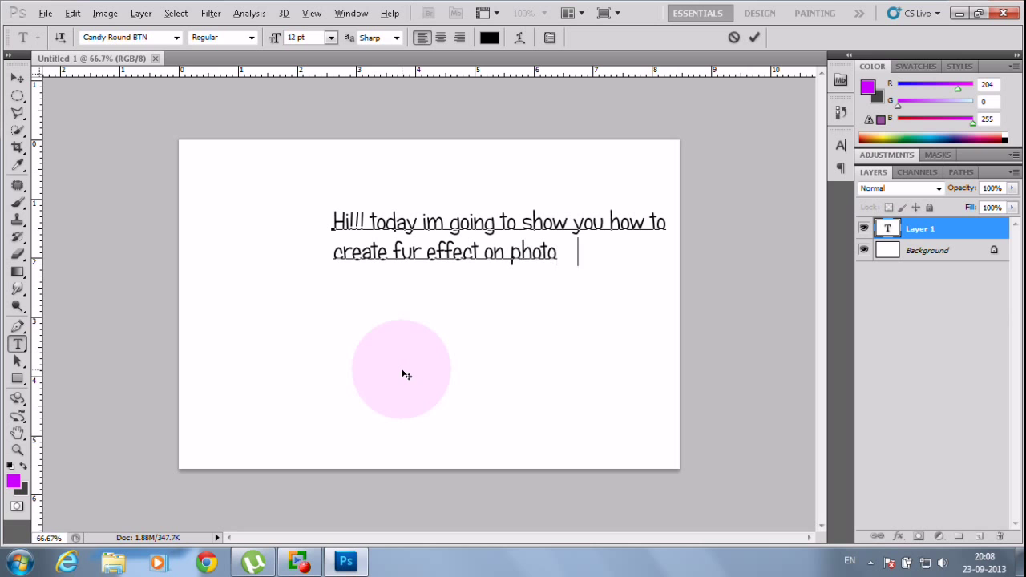
{"action": "type", "text": "shop cs5"}
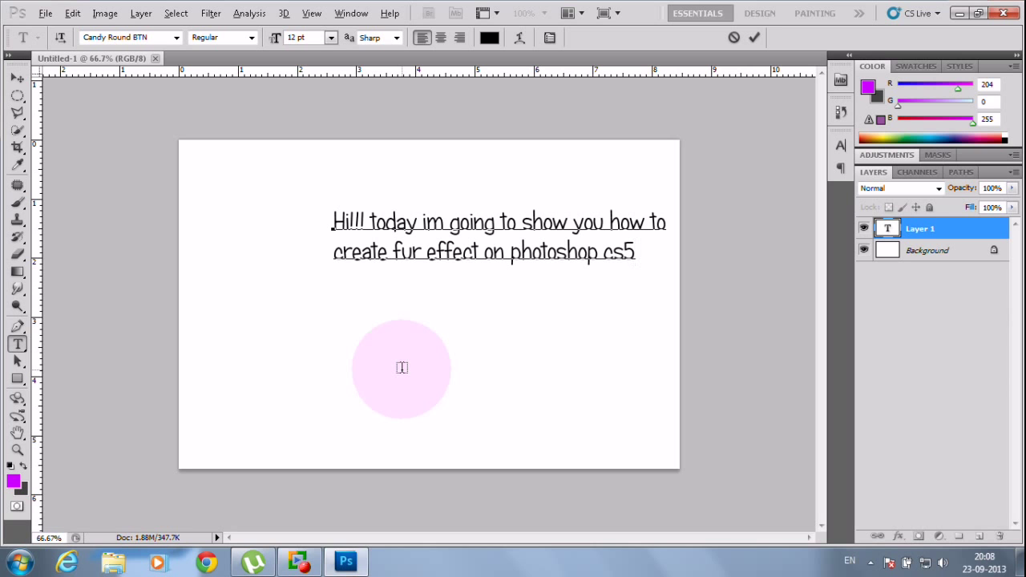
Add a new line to the intro text reading "( you can use any version of photoshop)"
{"action": "key", "text": "Return"}
{"action": "type", "text": "("}
{"action": "type", "text": "___  can"}
{"action": "type", "text": "use "}
{"action": "type", "text": "any ver"}
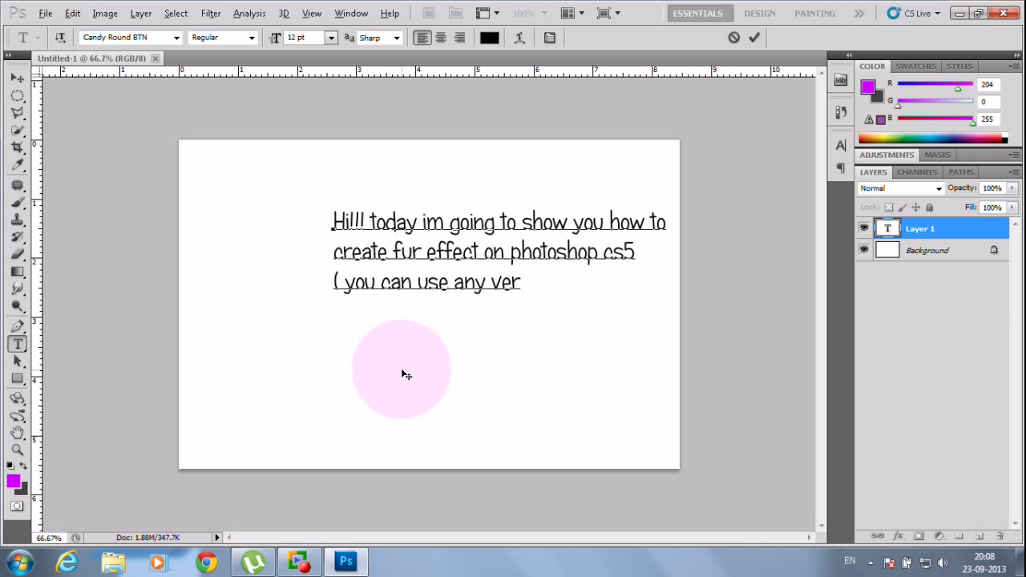
{"action": "type", "text": "sion of photoshop"}
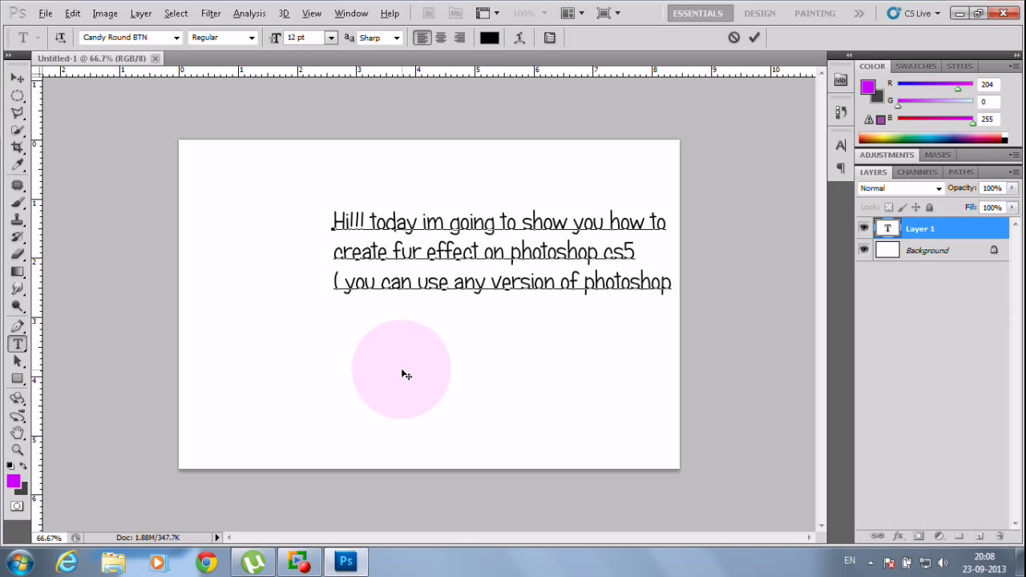
{"action": "type", "text": ")"}
Add the line "you can also use paintshop" below the note about versions
{"action": "type", "text": "you also"}
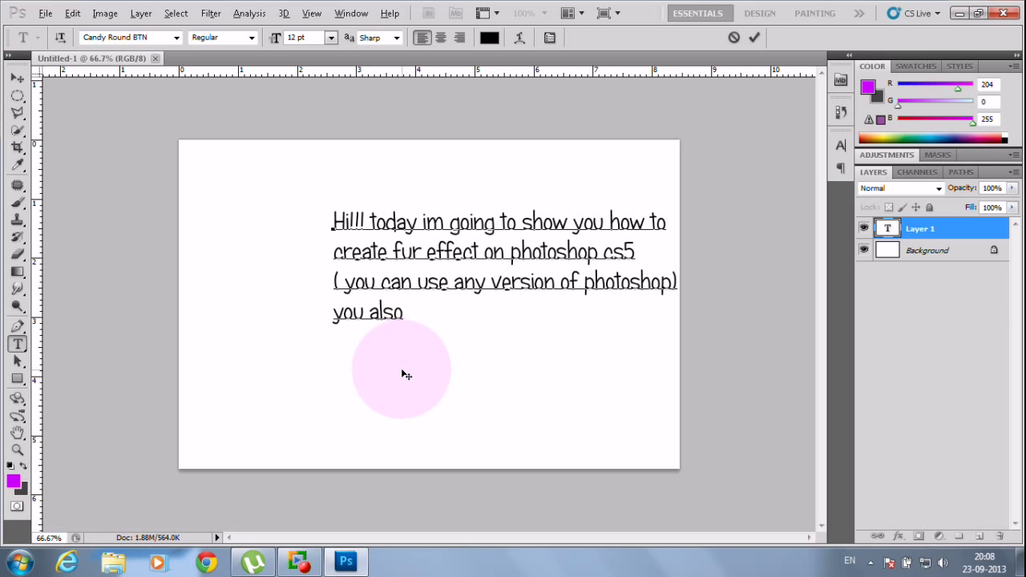
{"action": "type", "text": " a"}
{"action": "key", "text": "BackSpace"}
{"action": "key", "text": "BackSpace"}
{"action": "key", "text": "BackSpace"}
{"action": "key", "text": "BackSpace"}
{"action": "key", "text": "BackSpace"}
{"action": "key", "text": "BackSpace"}
{"action": "type", "text": "can also us  "}
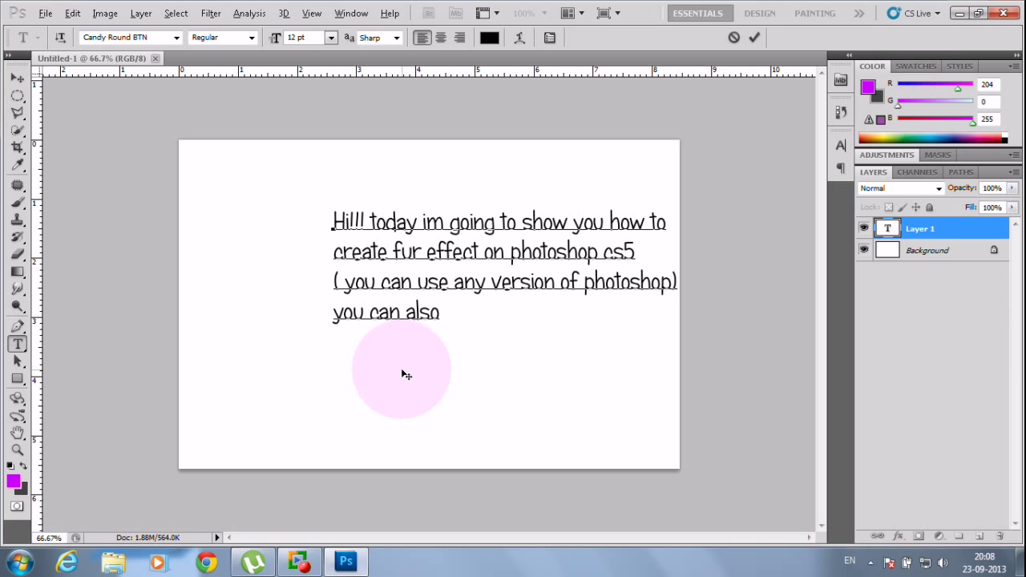
{"action": "type", "text": "pain"}
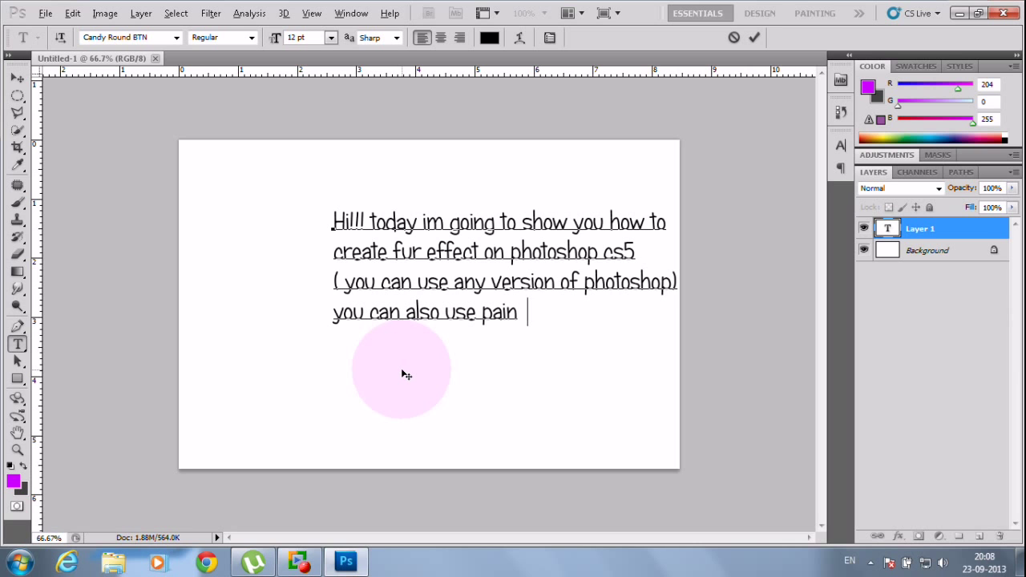
{"action": "type", "text": "tshop"}
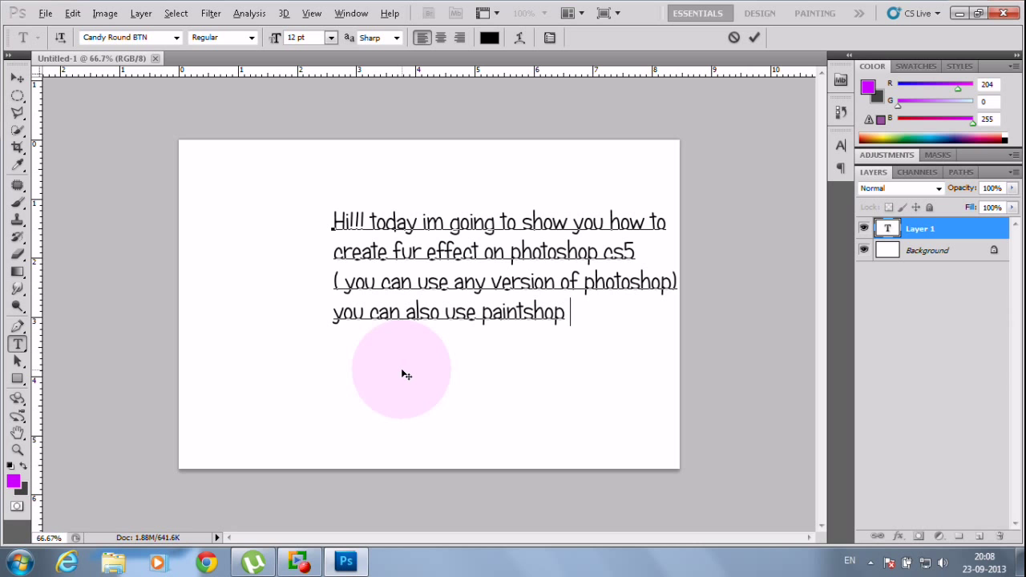
Replace the whole intro text with "Here wee go!!!"
{"action": "key", "text": "ctrl+a"}
{"action": "key", "text": "BackSpace"}
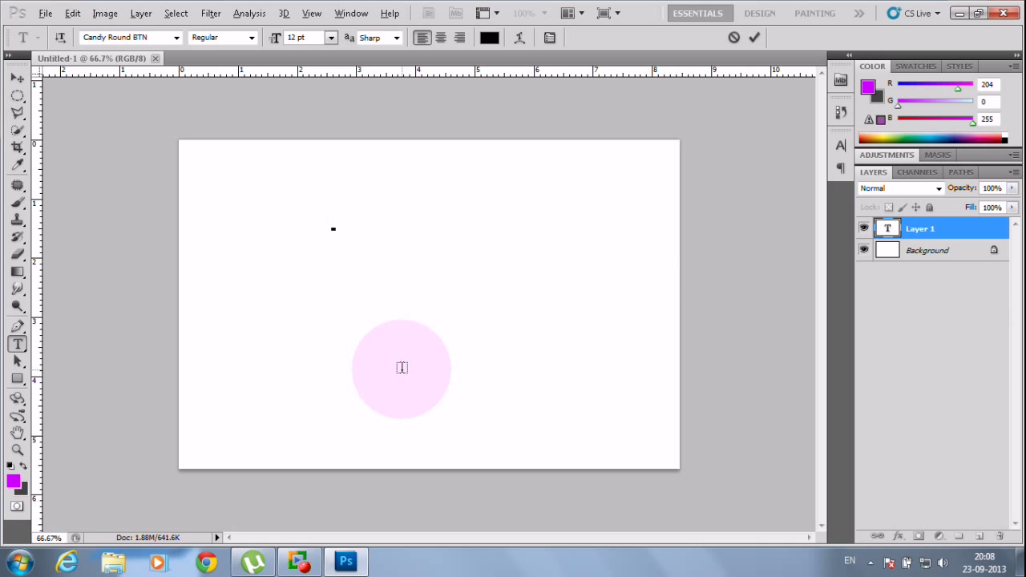
{"action": "type", "text": "Here wee go"}
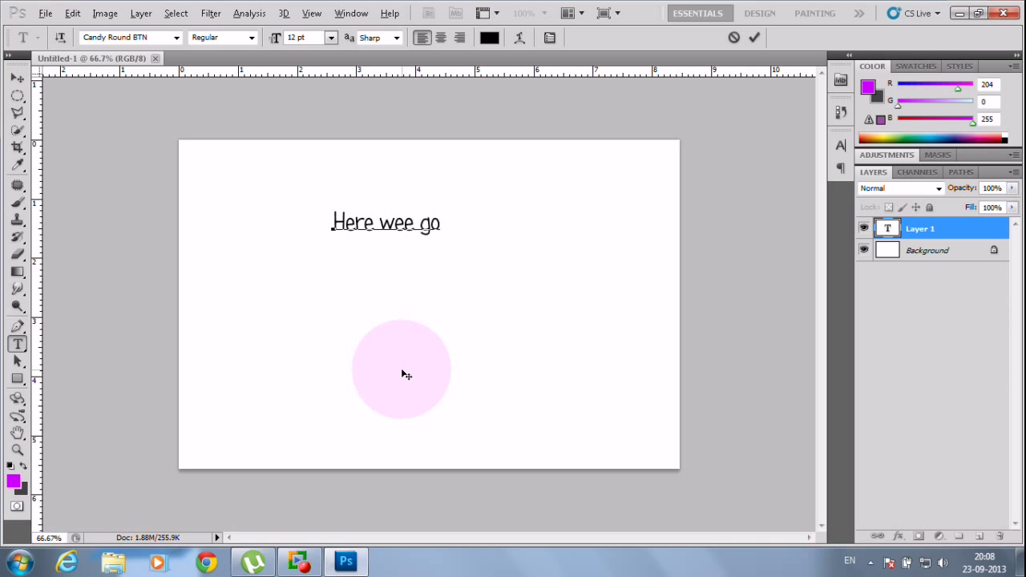
{"action": "type", "text": "!!!A"}
Replace the "Here wee go!!!" text with "Lets start......"
{"action": "key", "text": "ctrl+a"}
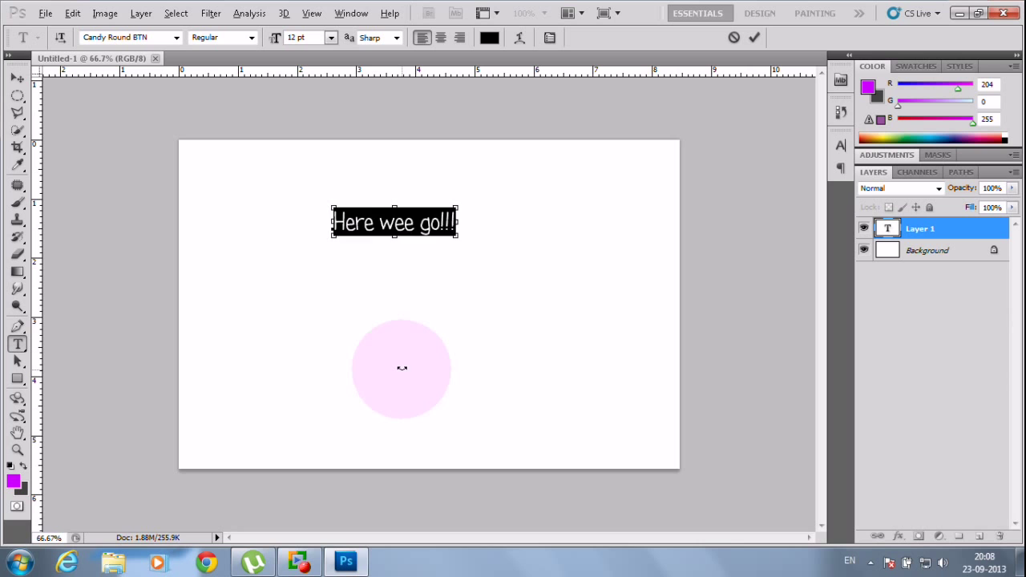
{"action": "key", "text": "BackSpace"}
{"action": "type", "text": "Lets start"}
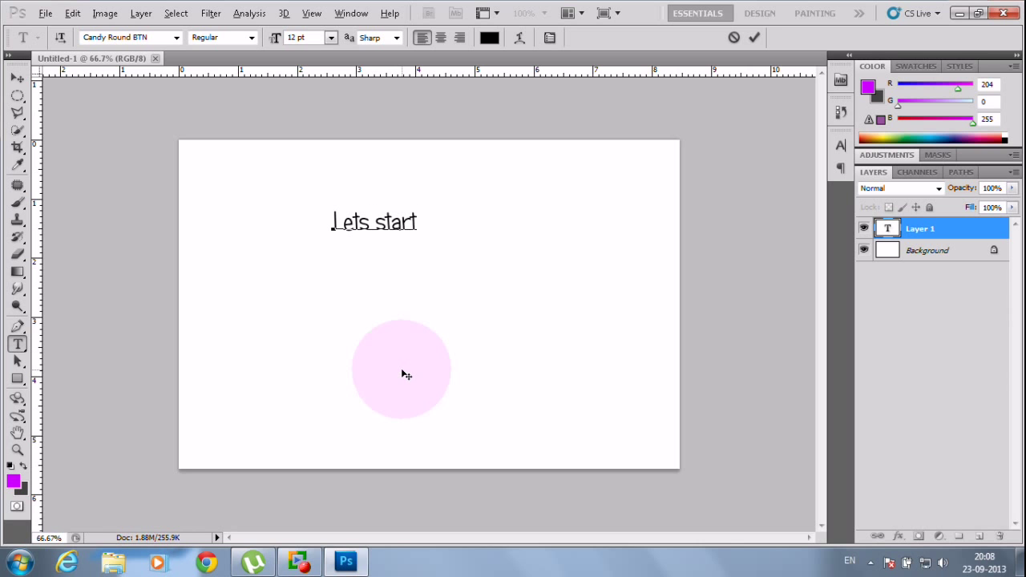
{"action": "type", "text": "......a"}
Clear the intro text and delete its text layer, leaving only the Background layer
{"action": "key", "text": "ctrl+a"}
{"action": "key", "text": "BackSpace"}
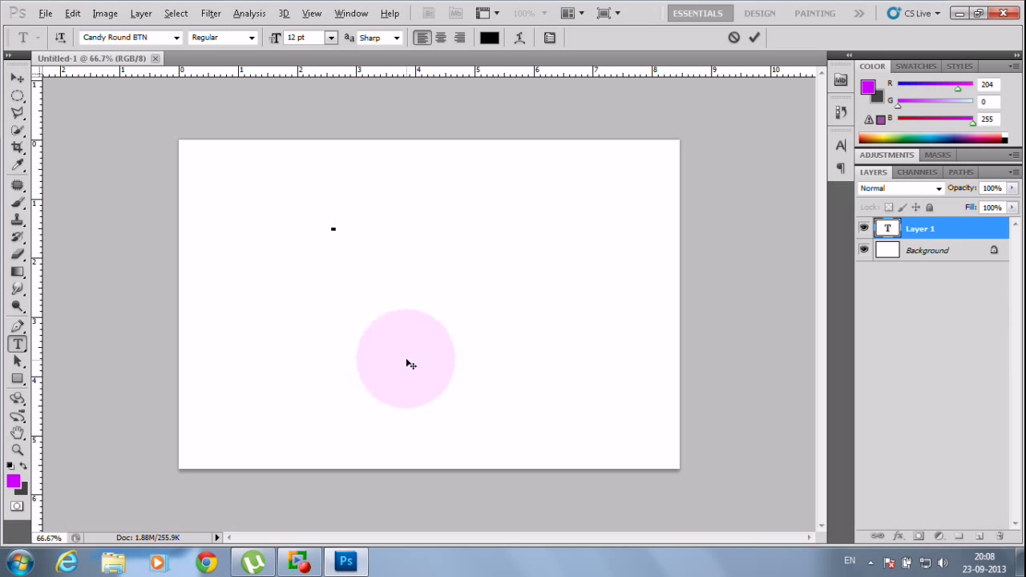
{"action": "left_click", "coordinate": [894, 230]}
{"action": "left_click", "coordinate": [918, 255]}
{"action": "left_click_drag", "start_coordinate": [920, 230], "coordinate": [999, 535]}
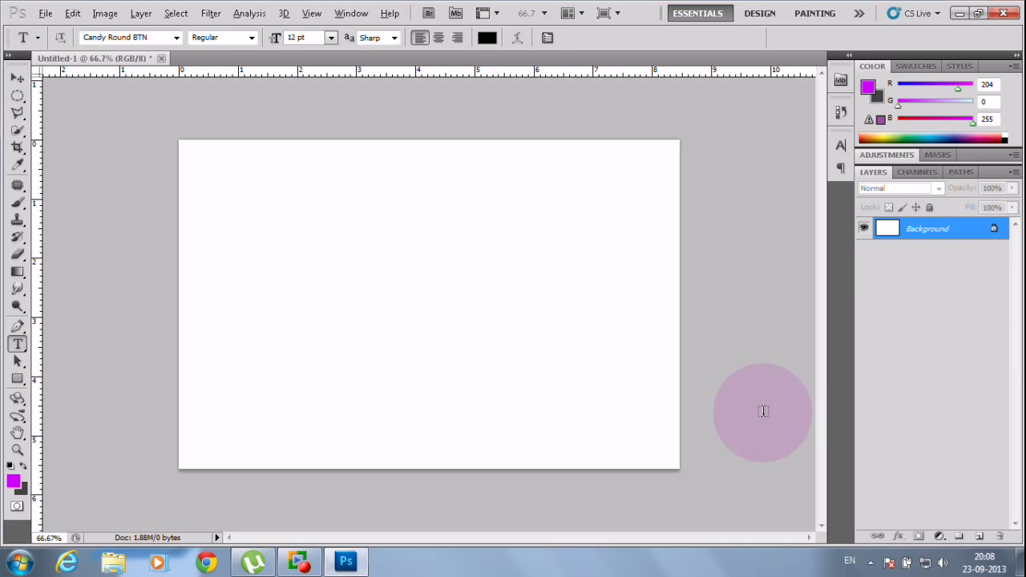
Try a radial gradient on the Background layer running from black at the canvas centre to light grey at the edges, and undo it
{"action": "left_click", "coordinate": [16, 271]}
{"action": "left_click", "coordinate": [83, 40]}
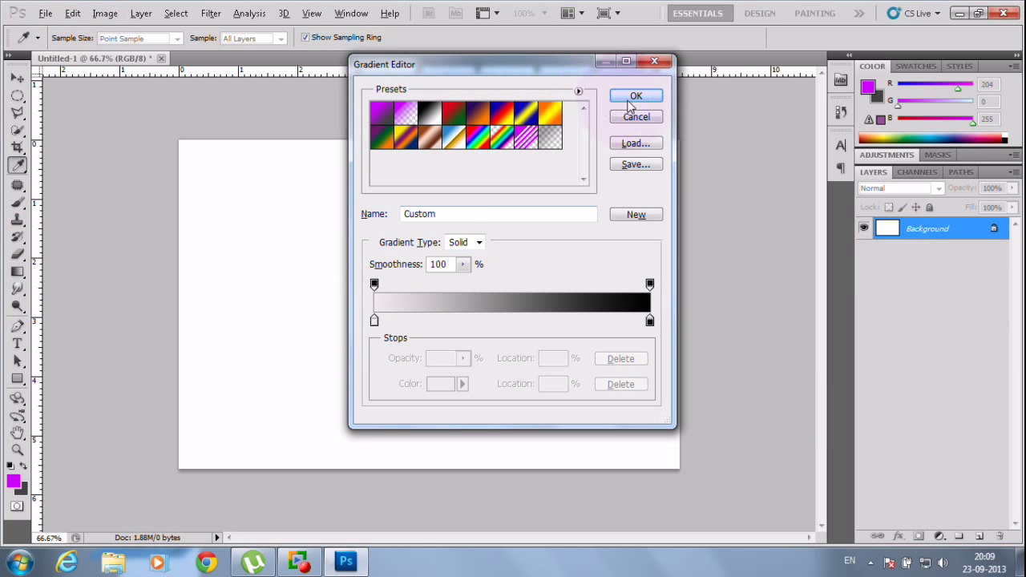
{"action": "left_click", "coordinate": [375, 321]}
{"action": "mouse_move", "coordinate": [374, 320]}
{"action": "left_mouse_down"}
{"action": "mouse_move", "coordinate": [588, 321]}
{"action": "mouse_move", "coordinate": [374, 321]}
{"action": "left_mouse_up"}
{"action": "left_click_drag", "start_coordinate": [589, 322], "coordinate": [650, 321]}
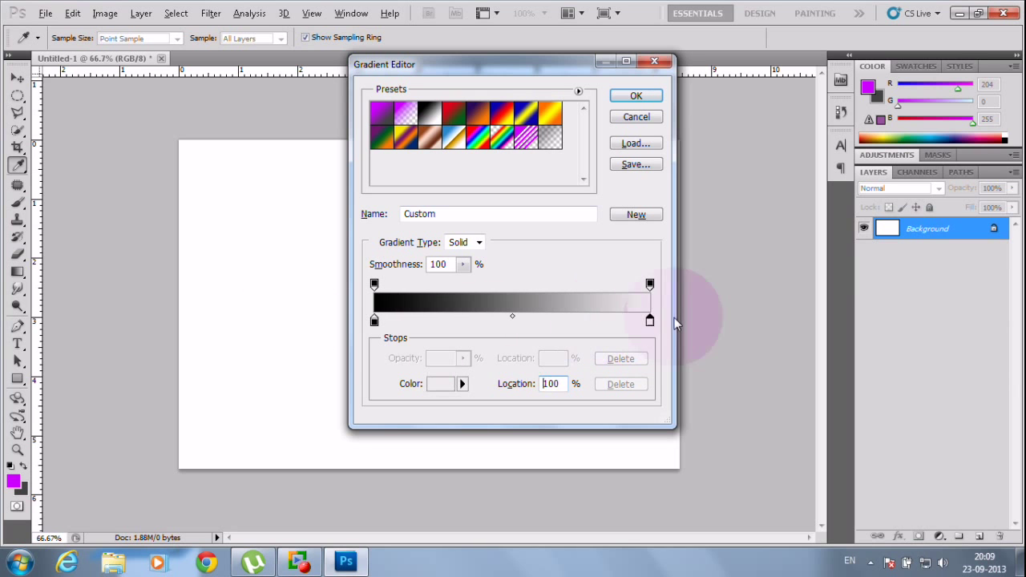
{"action": "left_click", "coordinate": [636, 95]}
{"action": "left_click_drag", "start_coordinate": [417, 301], "coordinate": [742, 321]}
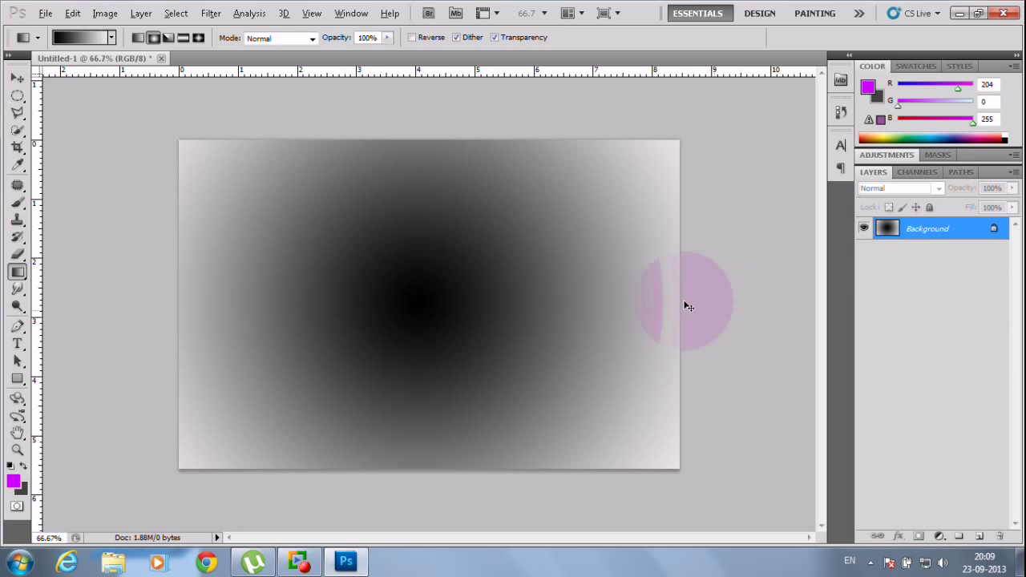
{"action": "key", "text": "ctrl+z"}
Swap the gradient's colour stops so the light one is at 0% and the black one at 100%
{"action": "left_click", "coordinate": [80, 38]}
{"action": "left_click_drag", "start_coordinate": [649, 322], "coordinate": [449, 321]}
{"action": "left_click_drag", "start_coordinate": [374, 321], "coordinate": [660, 332]}
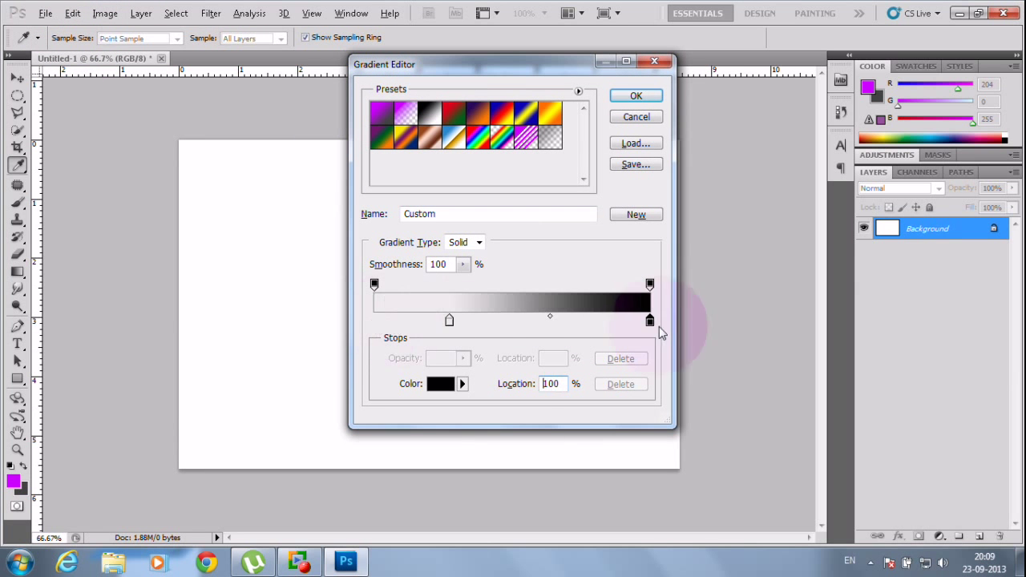
{"action": "left_click_drag", "start_coordinate": [449, 321], "coordinate": [297, 298]}
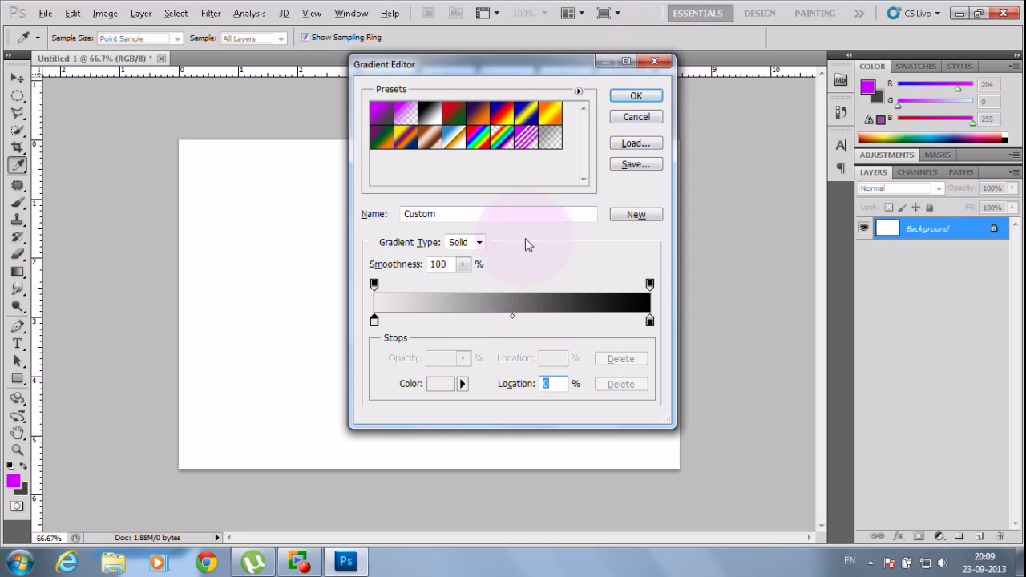
Pick a near-white colour for the gradient's 0% stop and accept the edited gradient
{"action": "double_click", "coordinate": [373, 321]}
{"action": "mouse_move", "coordinate": [321, 146]}
{"action": "left_mouse_down"}
{"action": "mouse_move", "coordinate": [321, 156]}
{"action": "mouse_move", "coordinate": [319, 144]}
{"action": "left_mouse_up"}
{"action": "left_click", "coordinate": [633, 123]}
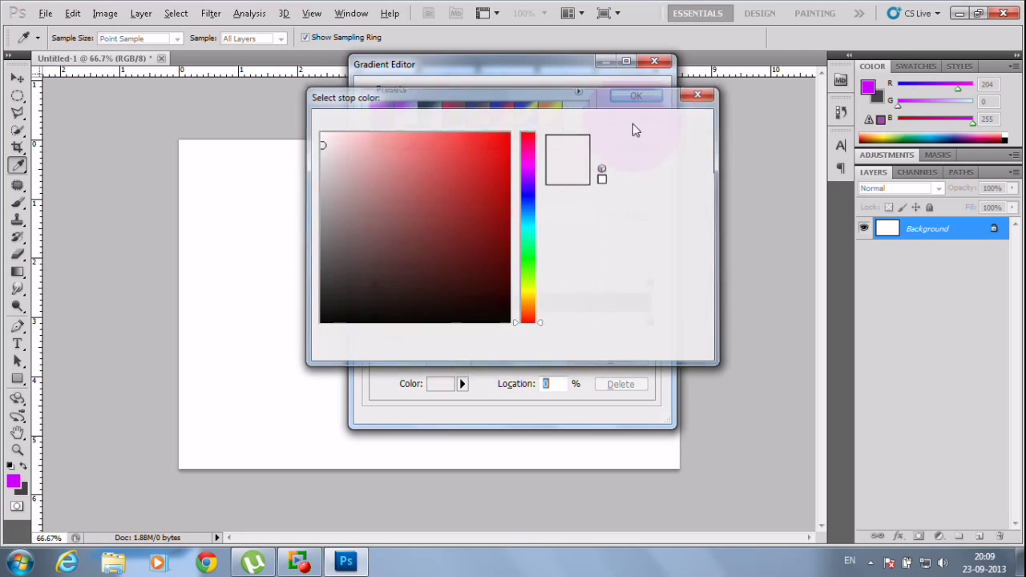
{"action": "left_click", "coordinate": [638, 97]}
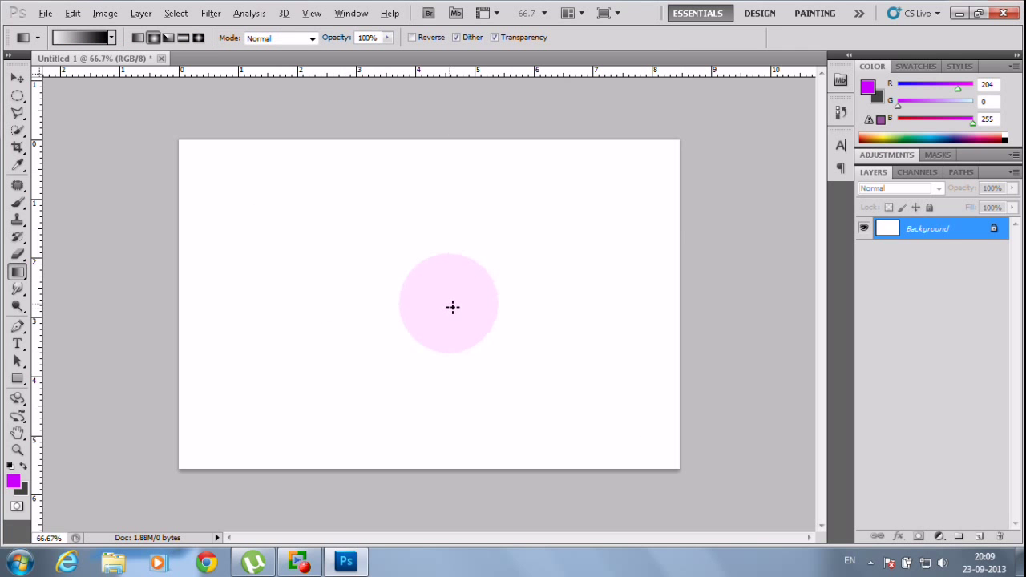
Fill the Background layer with the radial gradient, drawn from the canvas centre horizontally to well beyond the canvas edge
{"action": "key", "text": "ctrl+minus"}
{"action": "key", "text": "ctrl+minus"}
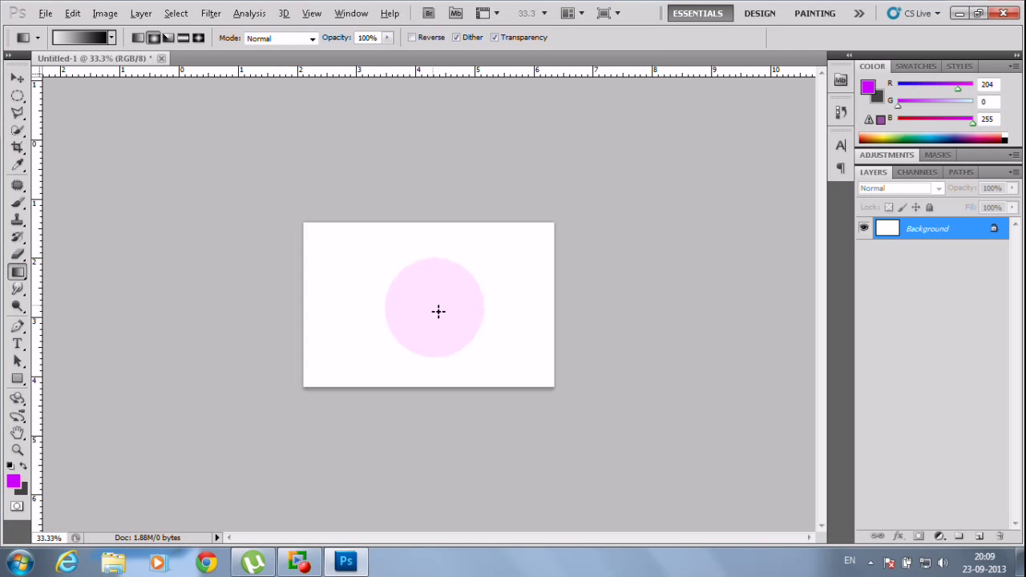
{"action": "left_click_drag", "start_coordinate": [436, 308], "coordinate": [701, 288]}
{"action": "key", "text": "ctrl+z"}
{"action": "left_click_drag", "start_coordinate": [433, 302], "coordinate": [724, 298]}
{"action": "key", "text": "ctrl+plus"}
{"action": "key", "text": "ctrl+plus"}
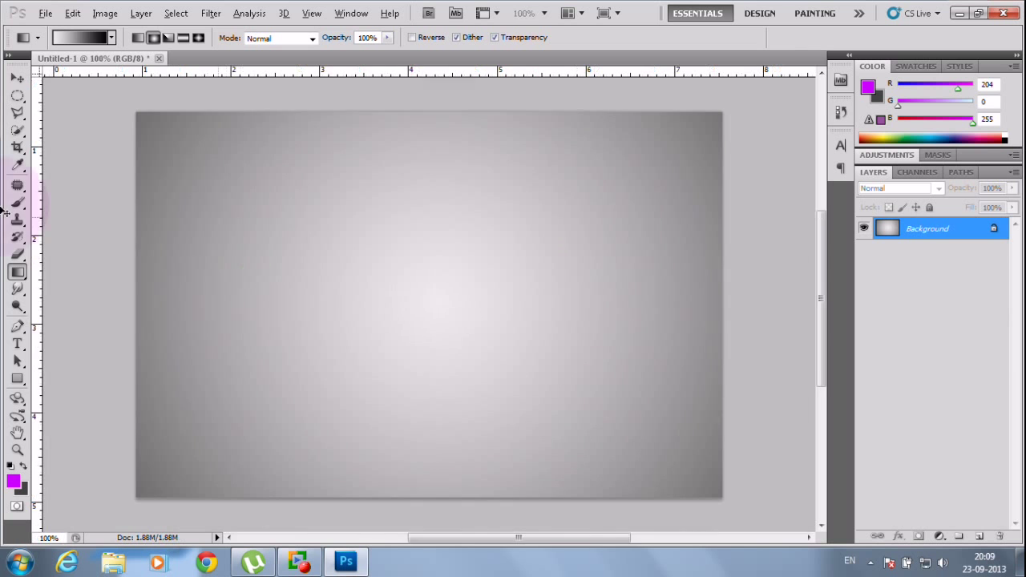
Add a two-line text note on the canvas reading "ctrl + - for zoom in" and "ctrl + + for zoom out"
{"action": "left_click", "coordinate": [18, 343]}
{"action": "left_click", "coordinate": [424, 264]}
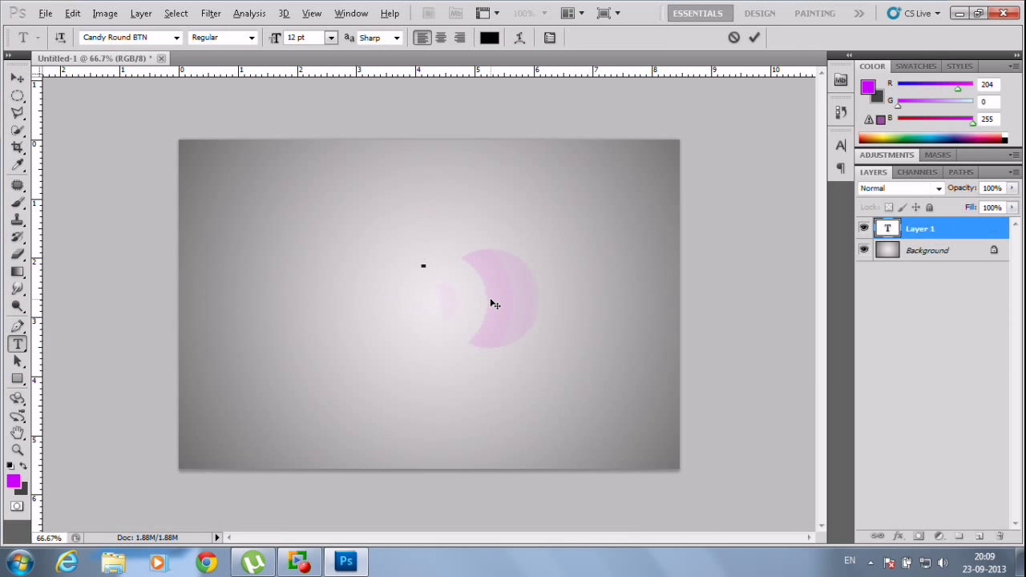
{"action": "type", "text": "ct"}
{"action": "type", "text": "rl_"}
{"action": "type", "text": " + _"}
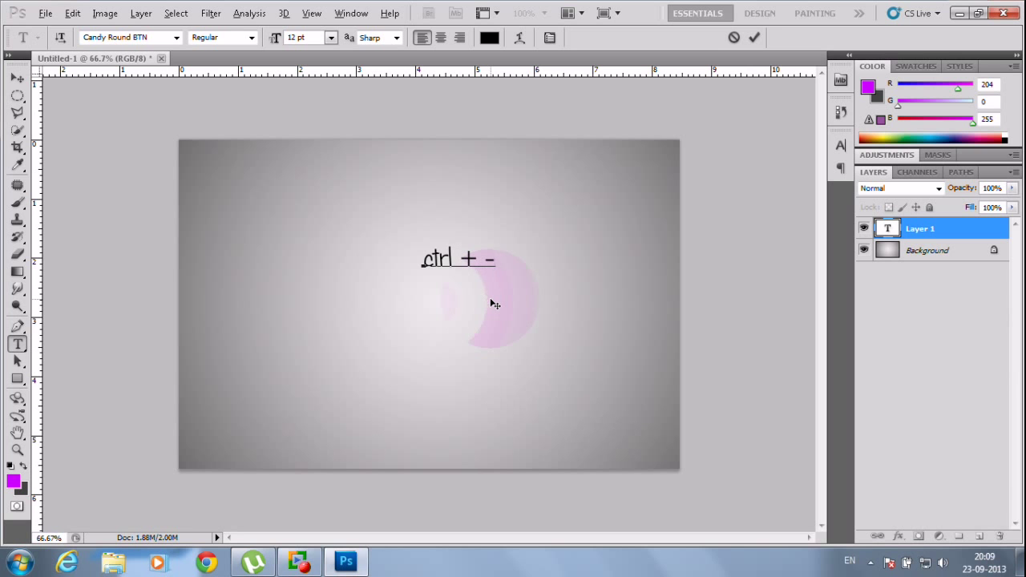
{"action": "type", "text": "for"}
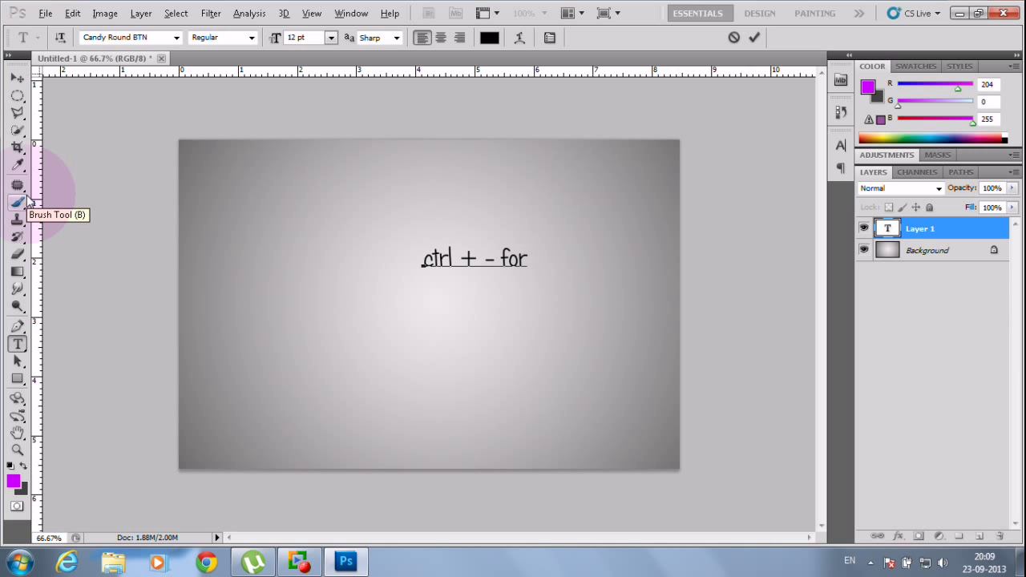
{"action": "type", "text": " zoom in"}
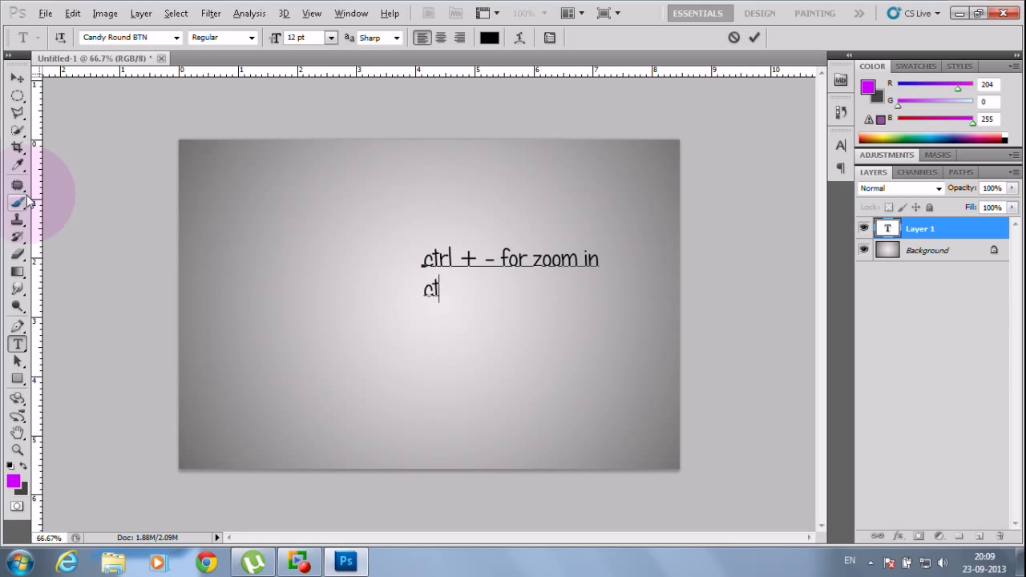
{"action": "type", "text": "ctrl + + f "}
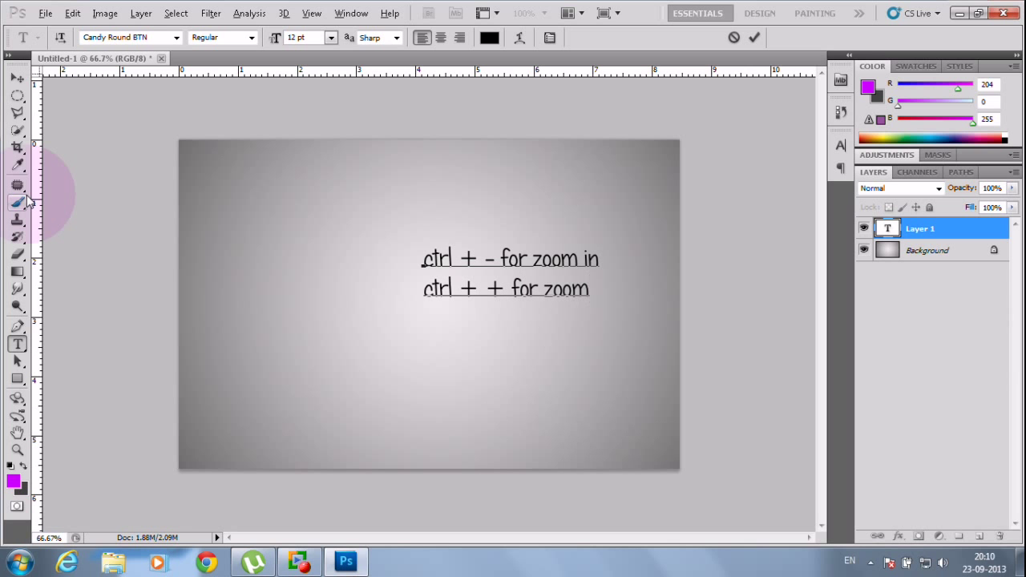
{"action": "type", "text": "or zoom out"}
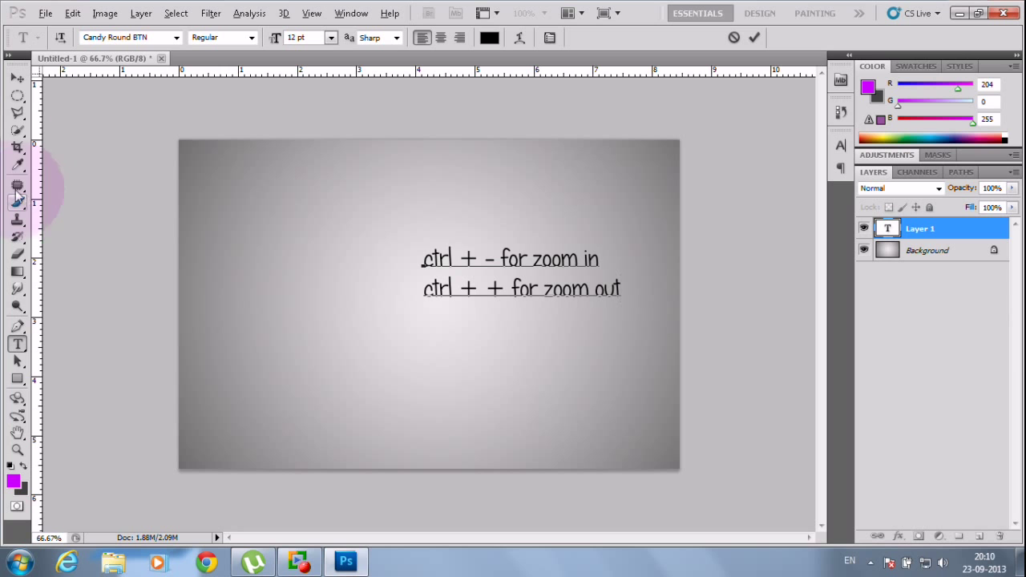
Delete the text layer holding the zoom shortcut note
{"action": "key", "text": "ctrl"}
{"action": "key", "text": "ctrl+a"}
{"action": "key", "text": "BackSpace"}
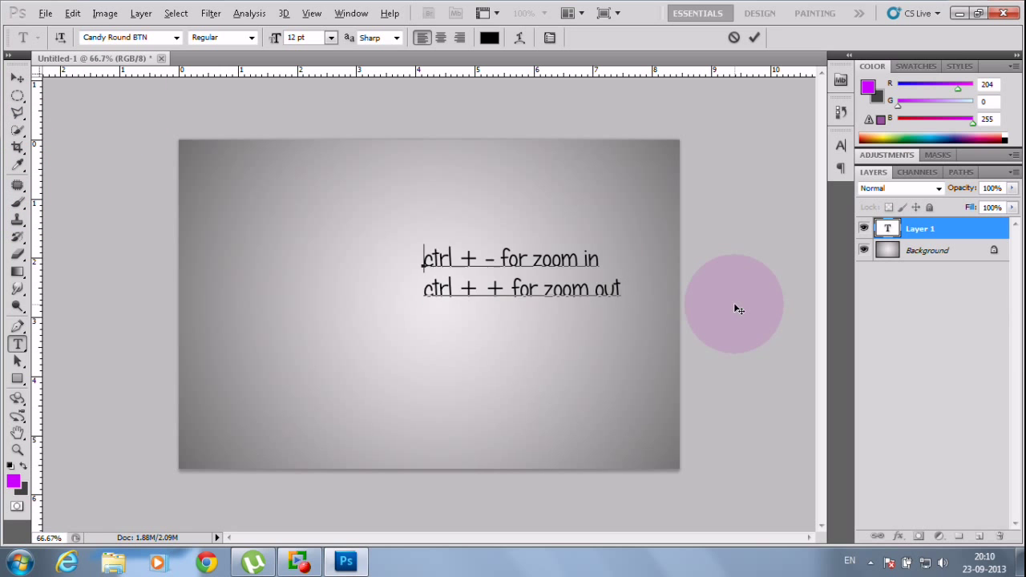
{"action": "left_click_drag", "start_coordinate": [893, 230], "coordinate": [999, 536]}
Add a two-line text note on the canvas reading "remember to press shift key" and "to make exact circle OK"
{"action": "left_click", "coordinate": [17, 95]}
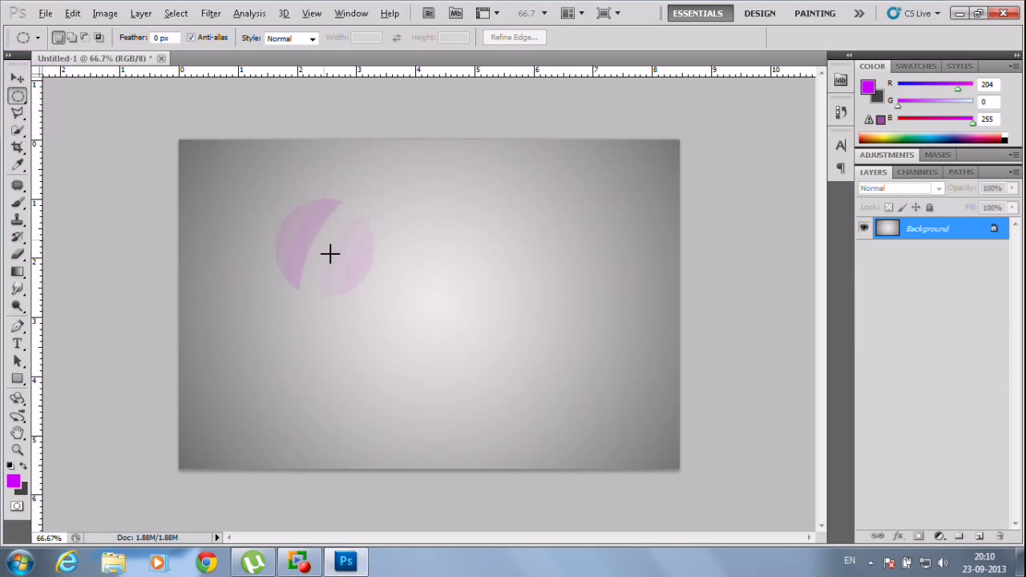
{"action": "left_click", "coordinate": [17, 343]}
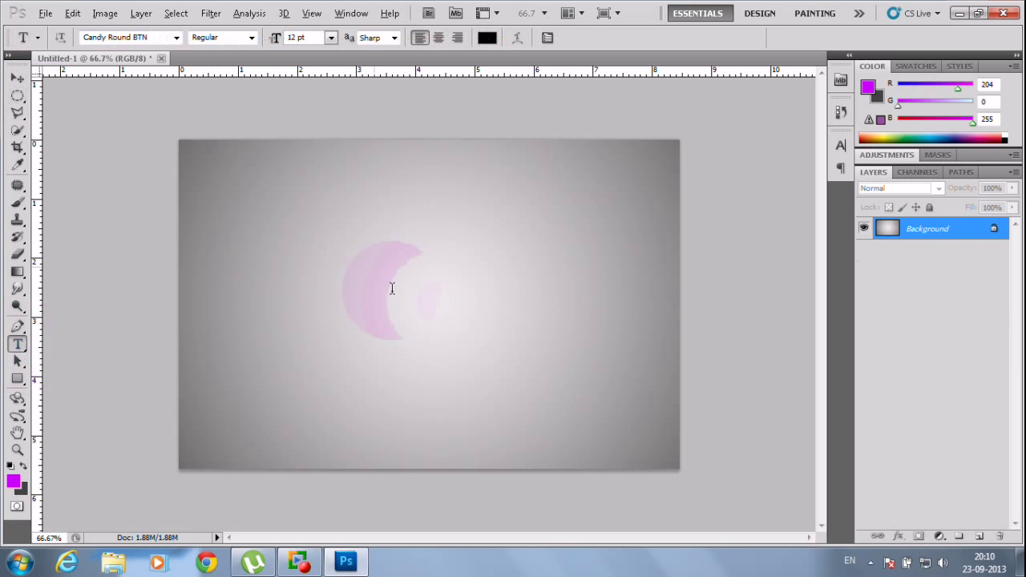
{"action": "left_click", "coordinate": [374, 267]}
{"action": "type", "text": "remember to press shift key"}
{"action": "key", "text": "Return"}
{"action": "type", "text": "to "}
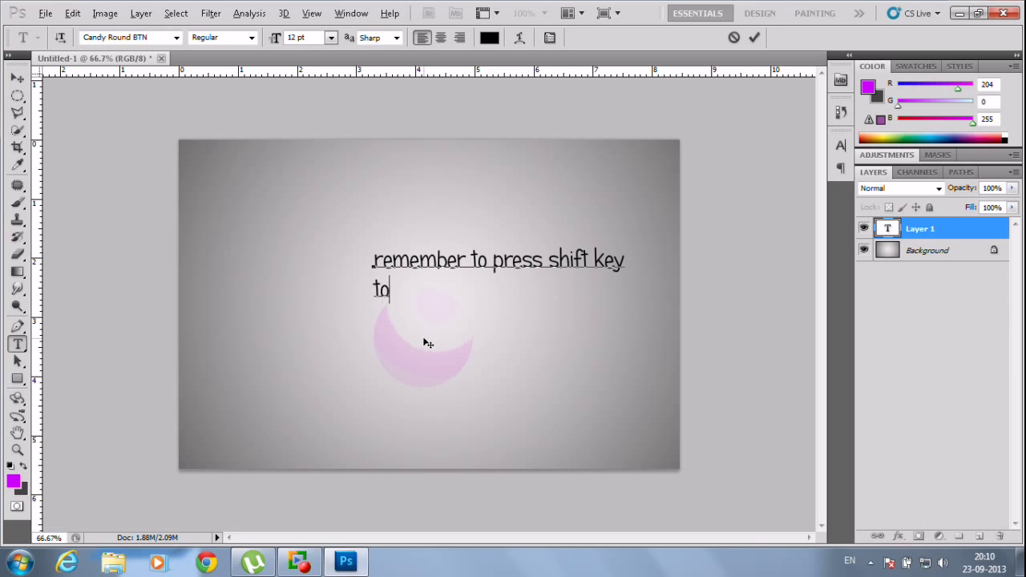
{"action": "type", "text": "mak"}
{"action": "type", "text": "e exc"}
{"action": "type", "text": "ct "}
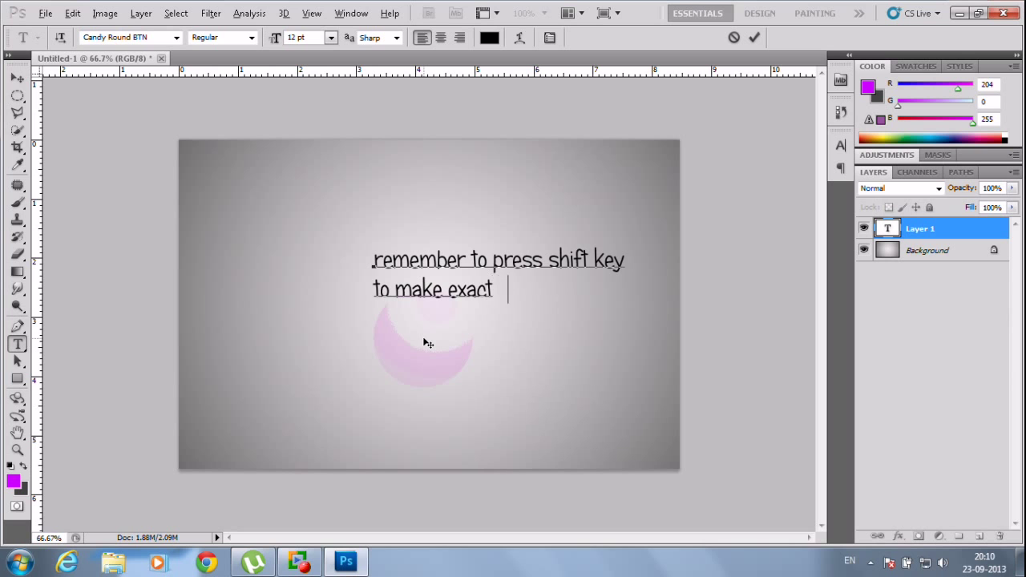
{"action": "type", "text": "circle"}
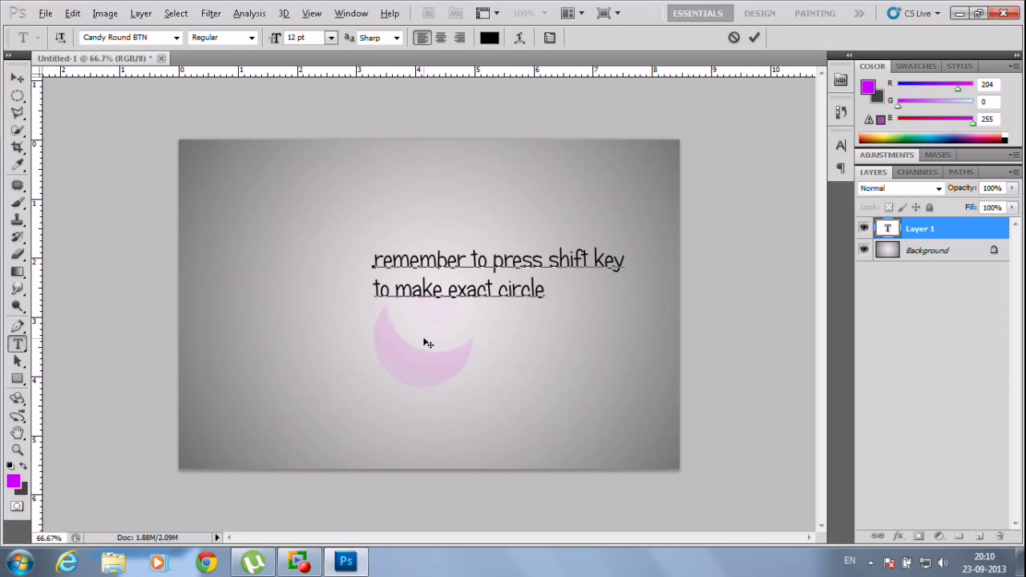
{"action": "type", "text": "   OK"}
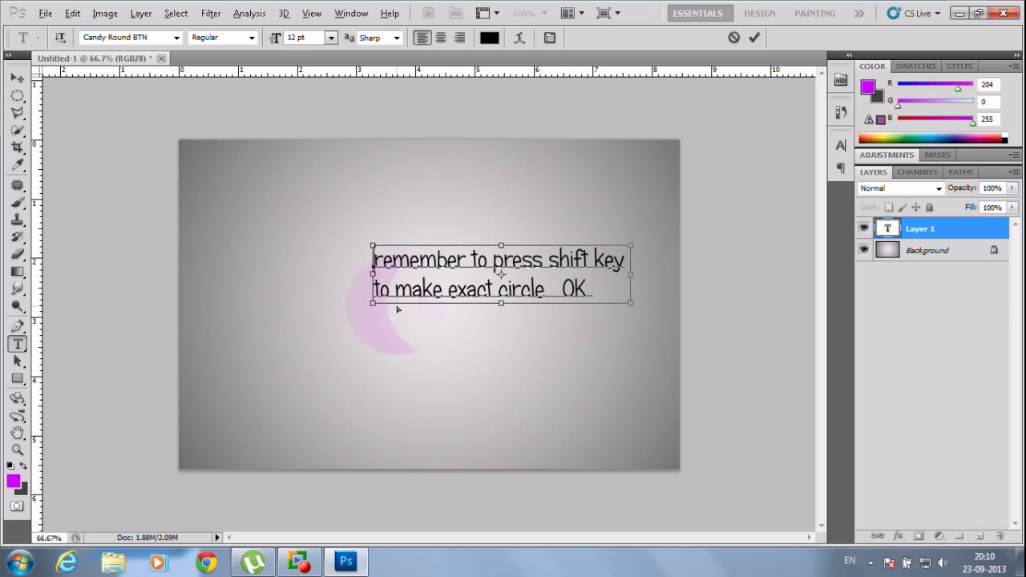
Clear the shift key note and delete its text layer
{"action": "key", "text": "ctrl+a"}
{"action": "key", "text": "BackSpace"}
{"action": "left_click_drag", "start_coordinate": [959, 234], "coordinate": [1000, 536]}
Draw a circular selection left of the canvas centre on the Background layer and shade it as a sphere with the radial gradient
{"action": "left_click", "coordinate": [17, 96]}
{"action": "left_click_drag", "start_coordinate": [275, 213], "coordinate": [465, 403]}
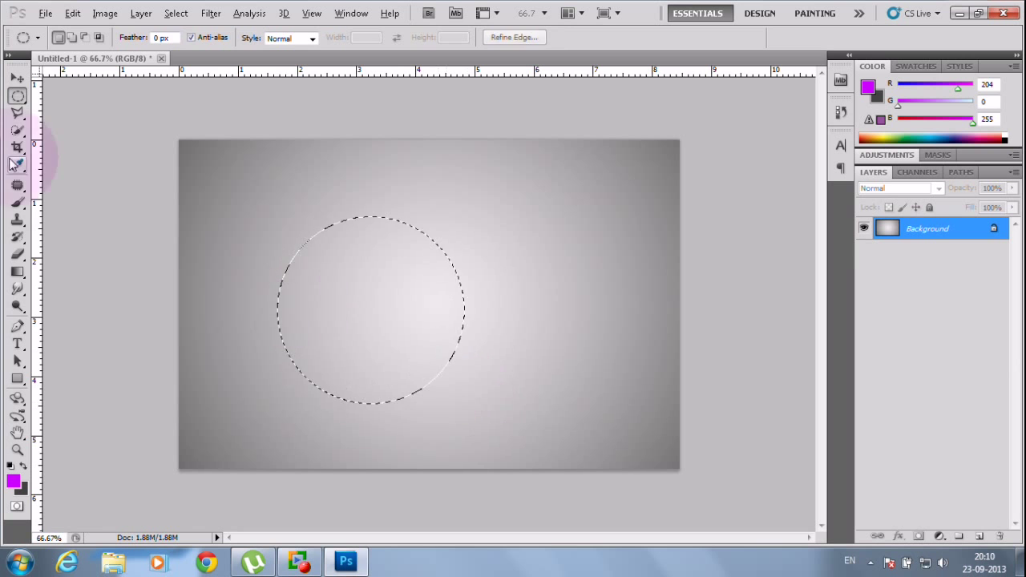
{"action": "left_click", "coordinate": [17, 272]}
{"action": "left_click", "coordinate": [81, 38]}
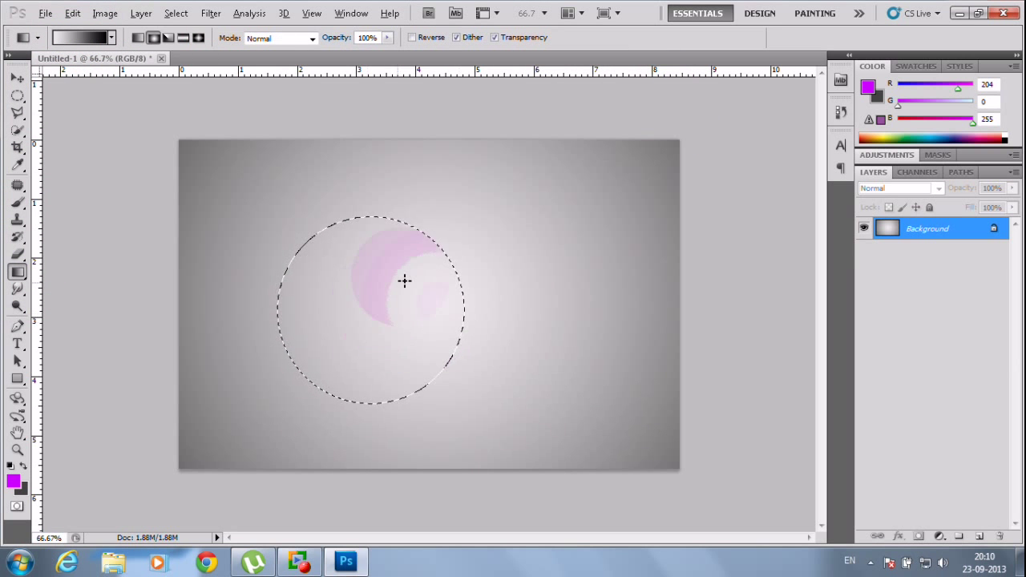
{"action": "left_click_drag", "start_coordinate": [401, 282], "coordinate": [286, 401]}
{"action": "key", "text": "ctrl+z"}
{"action": "left_click_drag", "start_coordinate": [398, 288], "coordinate": [266, 403]}
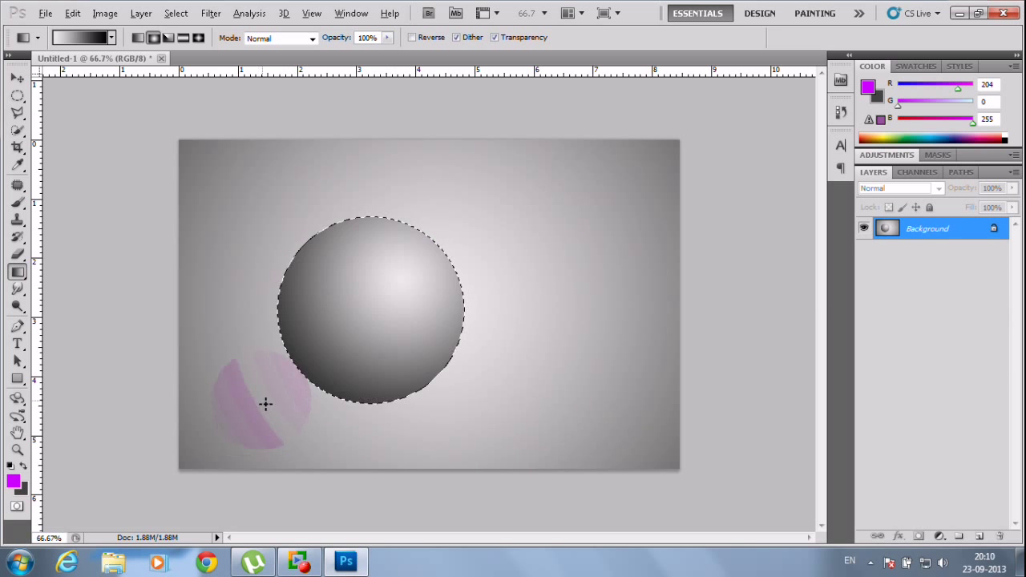
{"action": "key", "text": "ctrl+z"}
{"action": "left_click_drag", "start_coordinate": [399, 287], "coordinate": [273, 402]}
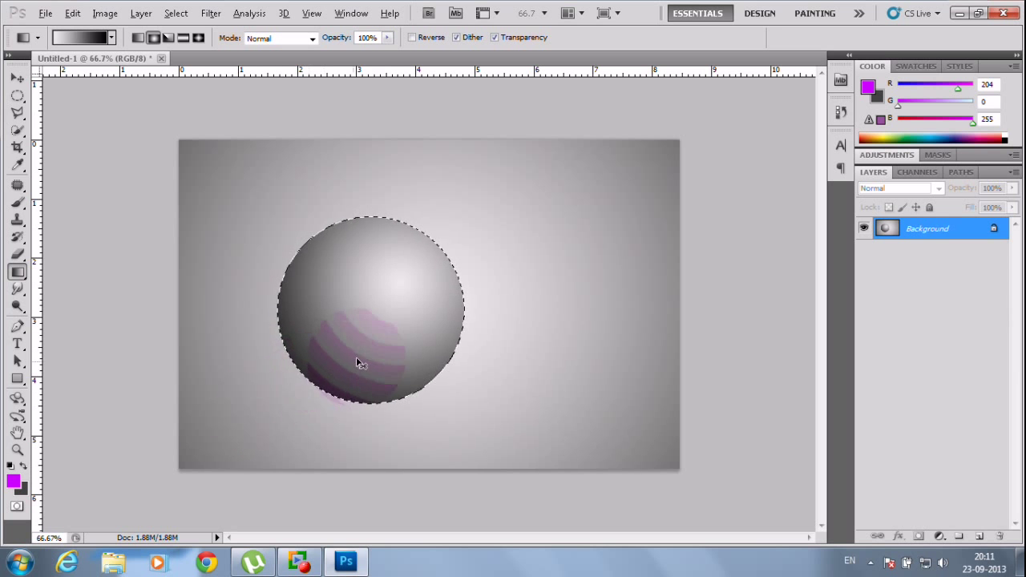
Try to move the sphere on the Background layer, and undo back to the unfilled circular selection
{"action": "key", "text": "ctrl+d"}
{"action": "left_click", "coordinate": [17, 77]}
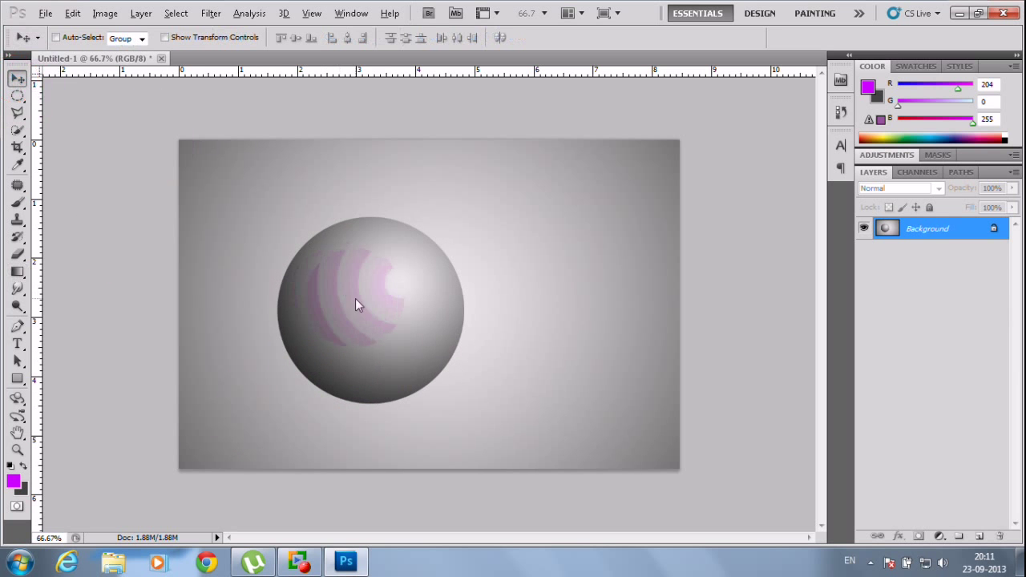
{"action": "left_click", "coordinate": [434, 307]}
{"action": "left_click", "coordinate": [501, 223]}
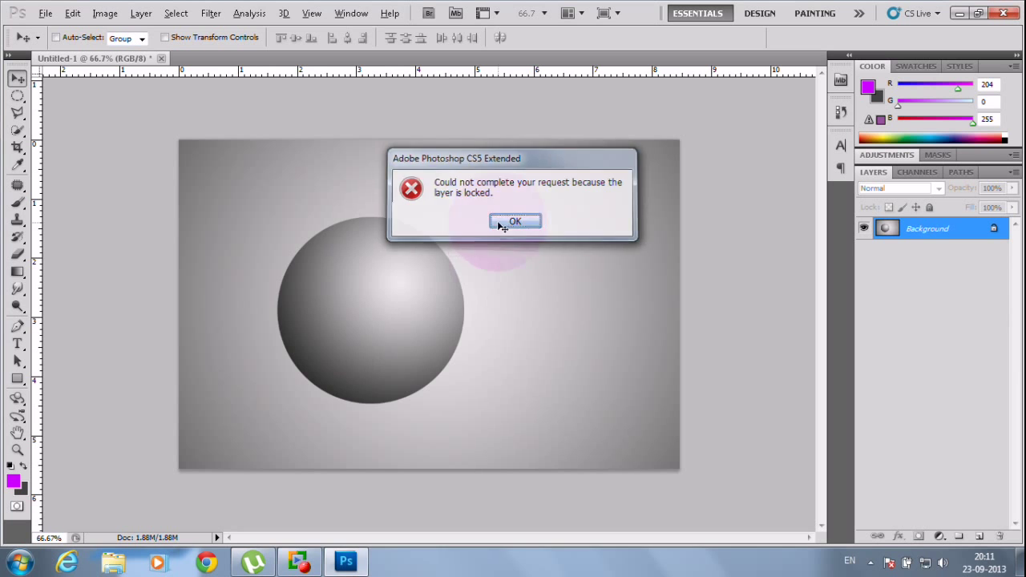
{"action": "key", "text": "ctrl+alt+z"}
{"action": "key", "text": "ctrl+alt+z"}
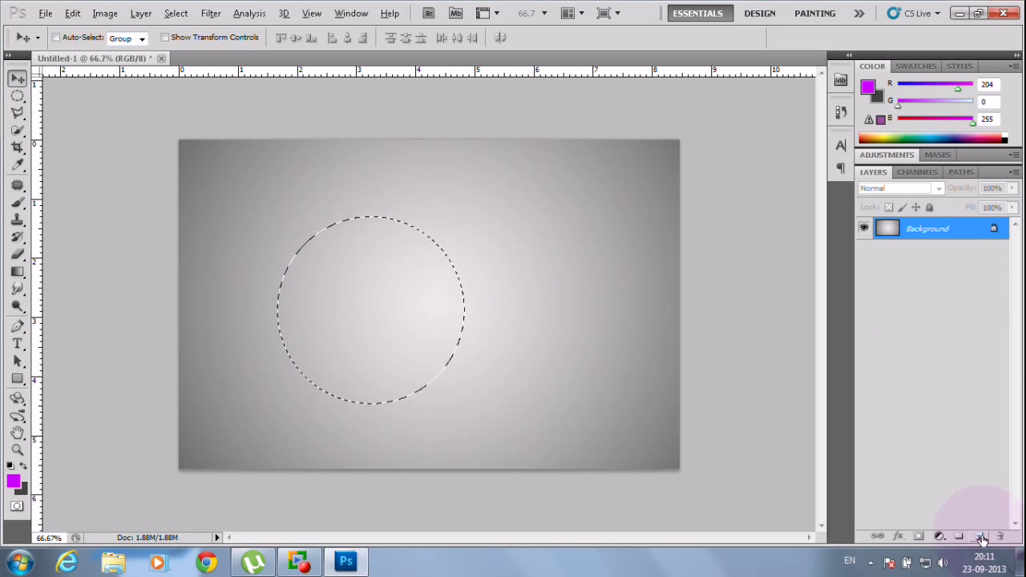
Create a new layer and draw a perfectly circular selection about 3 ruler units wide, left of the canvas centre
{"action": "left_click", "coordinate": [981, 539]}
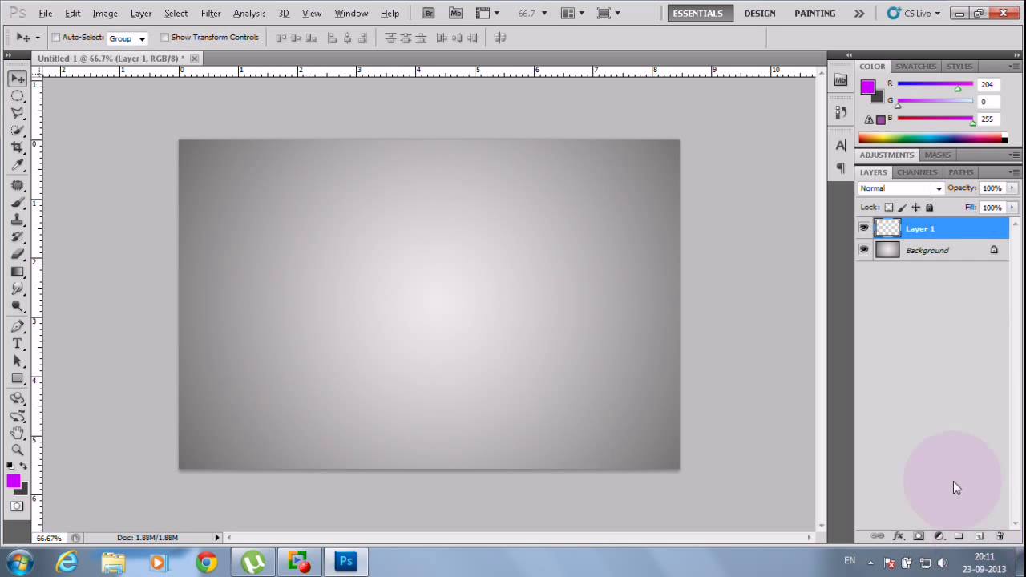
{"action": "left_click", "coordinate": [17, 95]}
{"action": "left_click_drag", "start_coordinate": [264, 216], "coordinate": [444, 389]}
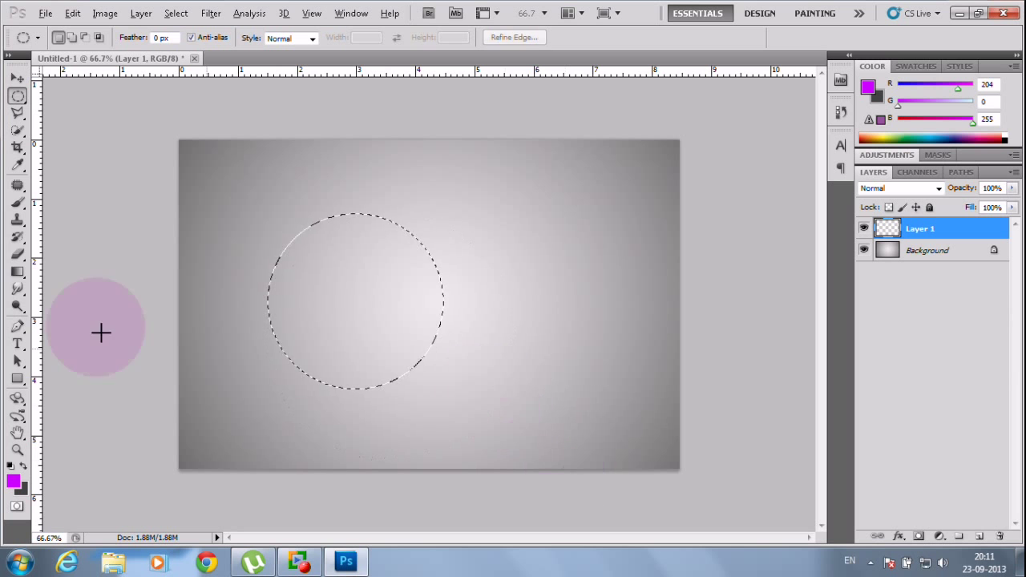
Shade the circle as a sphere with the radial gradient, highlight at its upper right, and move the deselected sphere toward the canvas centre
{"action": "left_click", "coordinate": [22, 270]}
{"action": "mouse_move", "coordinate": [380, 273]}
{"action": "left_mouse_down"}
{"action": "mouse_move", "coordinate": [270, 352]}
{"action": "mouse_move", "coordinate": [243, 393]}
{"action": "left_mouse_up"}
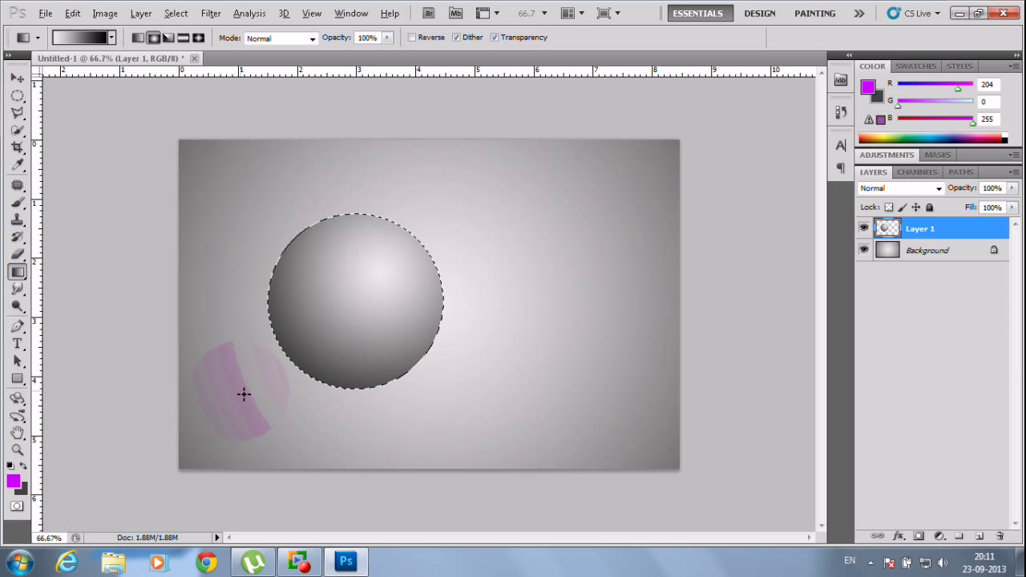
{"action": "key", "text": "ctrl+d"}
{"action": "left_click", "coordinate": [17, 78]}
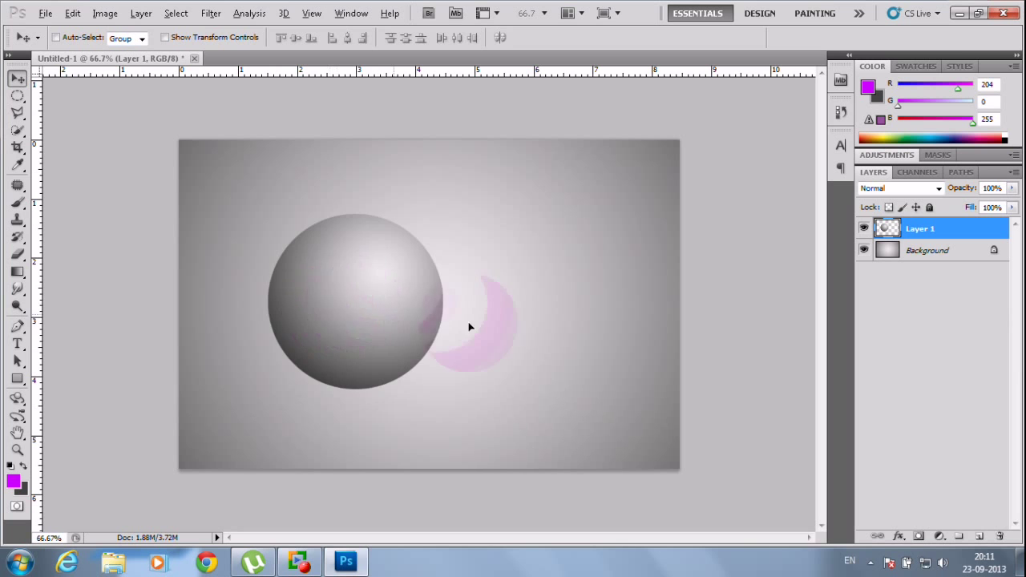
{"action": "left_click_drag", "start_coordinate": [353, 301], "coordinate": [400, 325]}
Apply monochromatic Add Noise to the sphere layer with an amount of 37.74% and Uniform distribution
{"action": "left_click", "coordinate": [209, 13]}
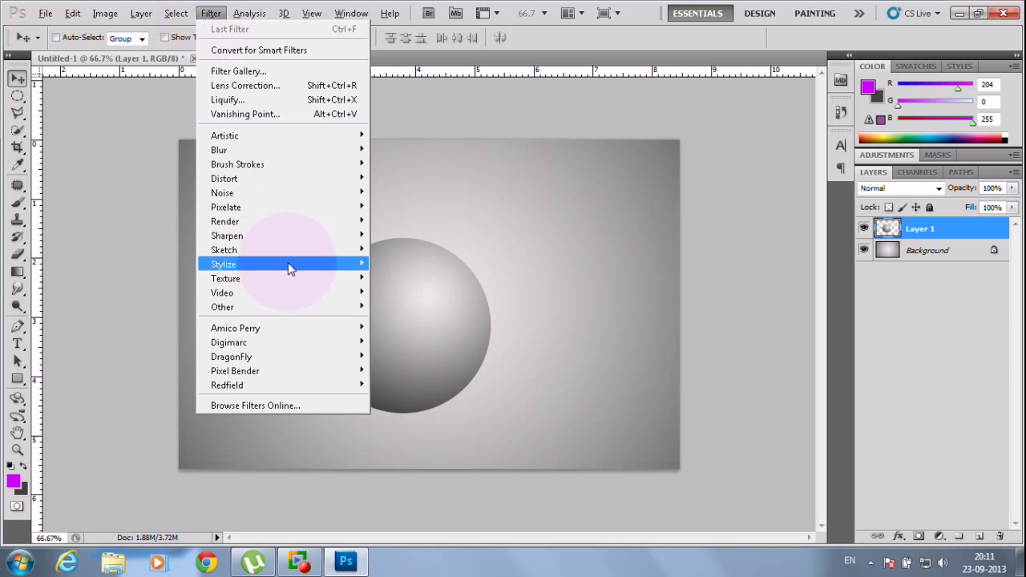
{"action": "mouse_move", "coordinate": [229, 221]}
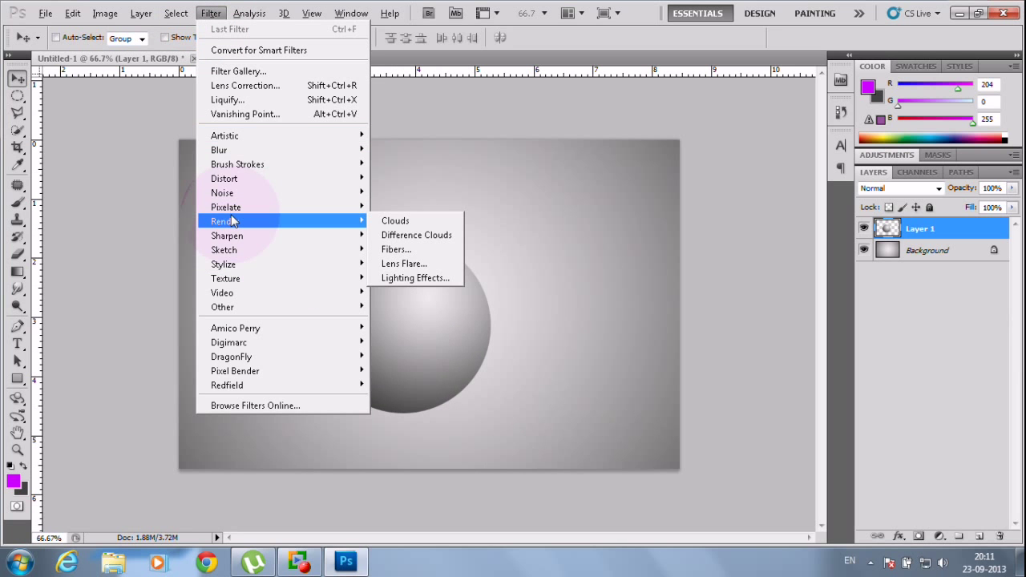
{"action": "mouse_move", "coordinate": [228, 193]}
{"action": "left_click", "coordinate": [409, 193]}
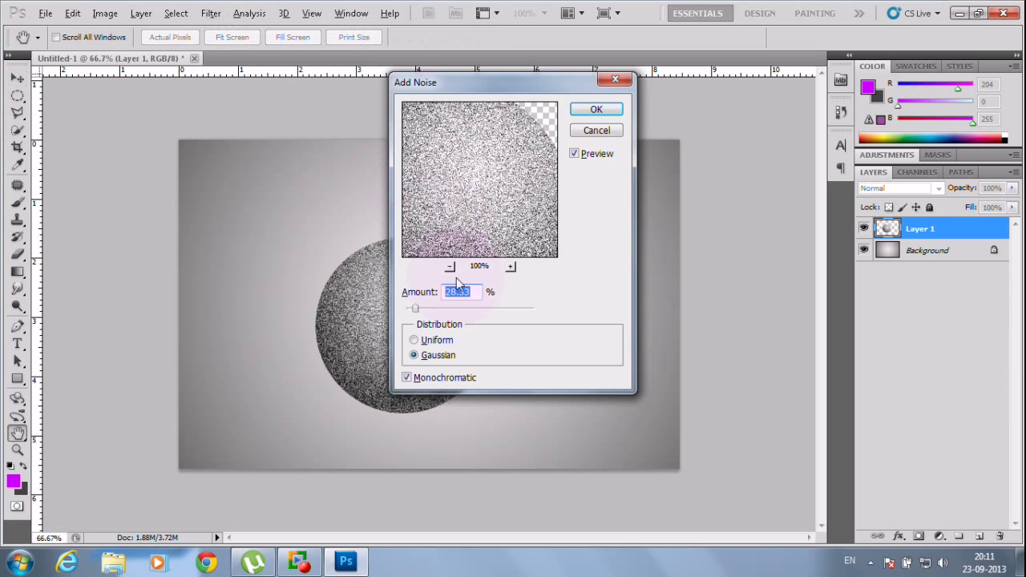
{"action": "left_click_drag", "start_coordinate": [484, 88], "coordinate": [693, 100]}
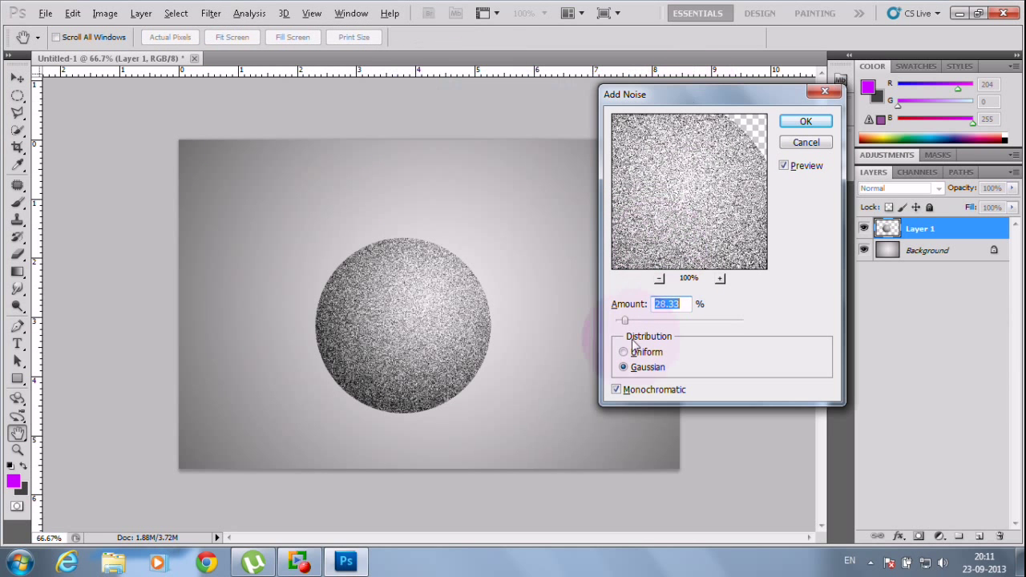
{"action": "left_click_drag", "start_coordinate": [624, 321], "coordinate": [621, 322]}
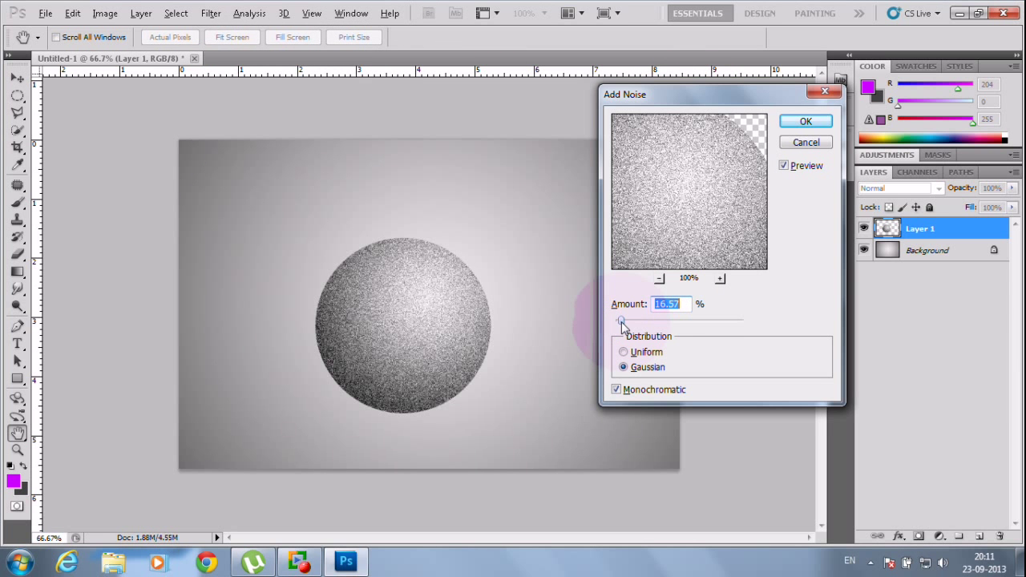
{"action": "left_click", "coordinate": [625, 352]}
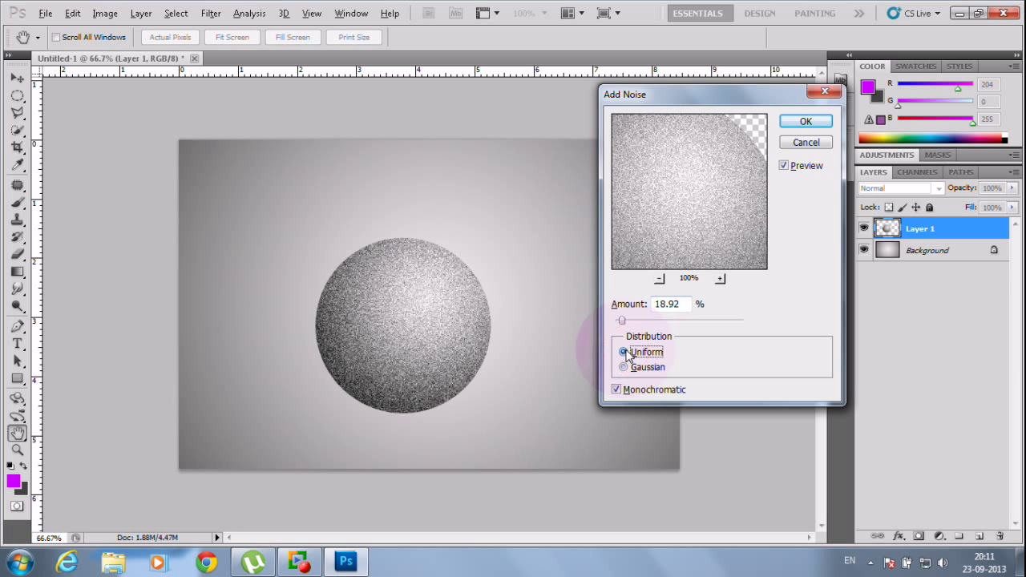
{"action": "left_click_drag", "start_coordinate": [622, 321], "coordinate": [629, 325]}
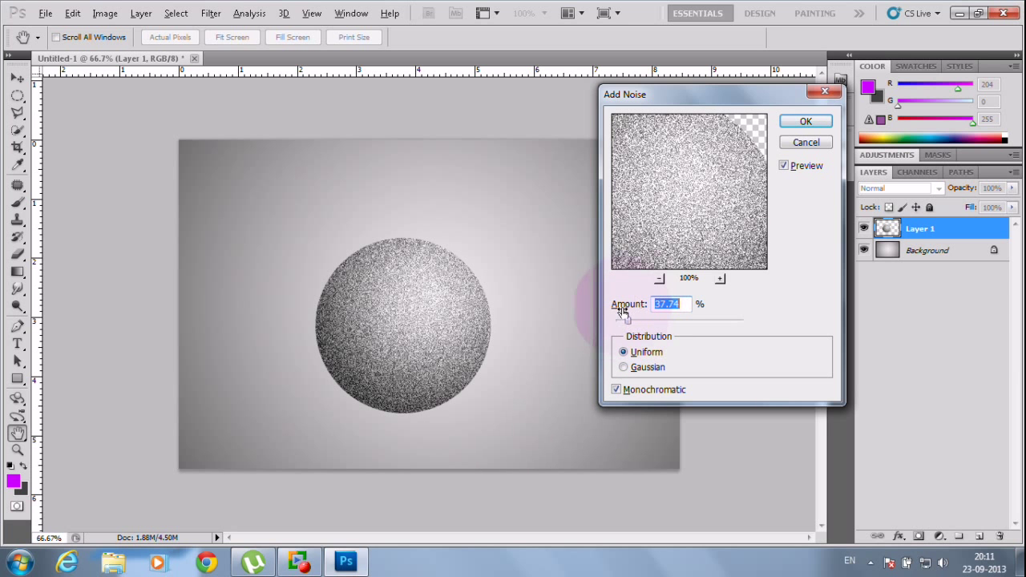
{"action": "left_click", "coordinate": [806, 121]}
Scale the noisy sphere proportionally to about 89.5% and position it at the centre of the canvas
{"action": "left_click_drag", "start_coordinate": [531, 202], "coordinate": [427, 260]}
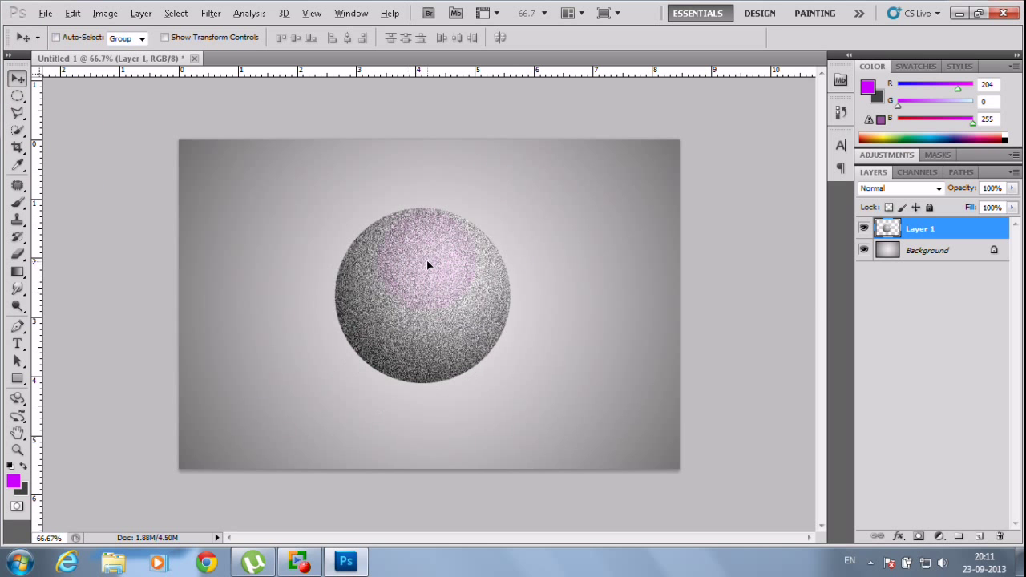
{"action": "key", "text": "ctrl+t"}
{"action": "left_click_drag", "start_coordinate": [510, 209], "coordinate": [486, 227]}
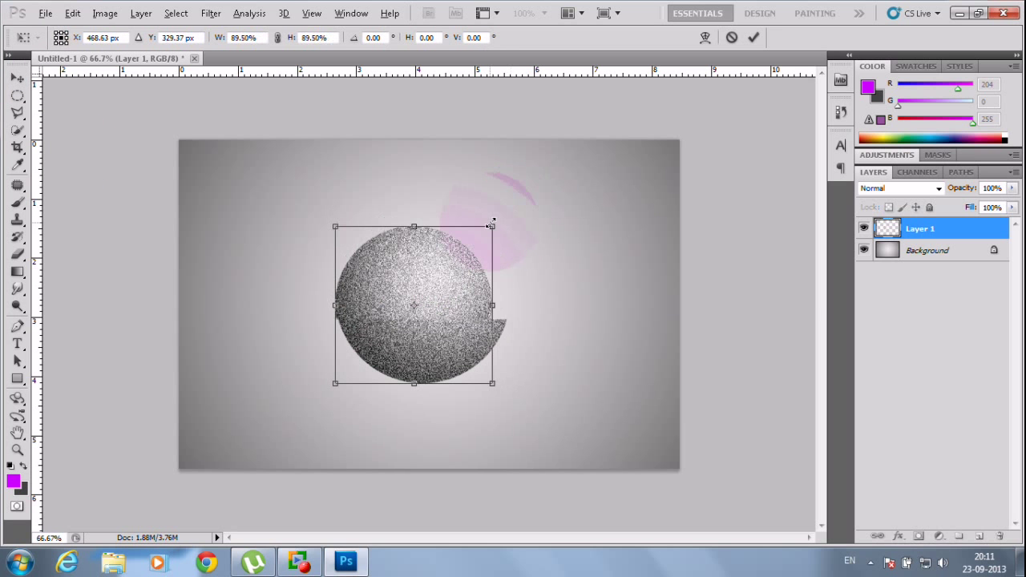
{"action": "key", "text": "Return"}
{"action": "left_click_drag", "start_coordinate": [436, 280], "coordinate": [449, 274]}
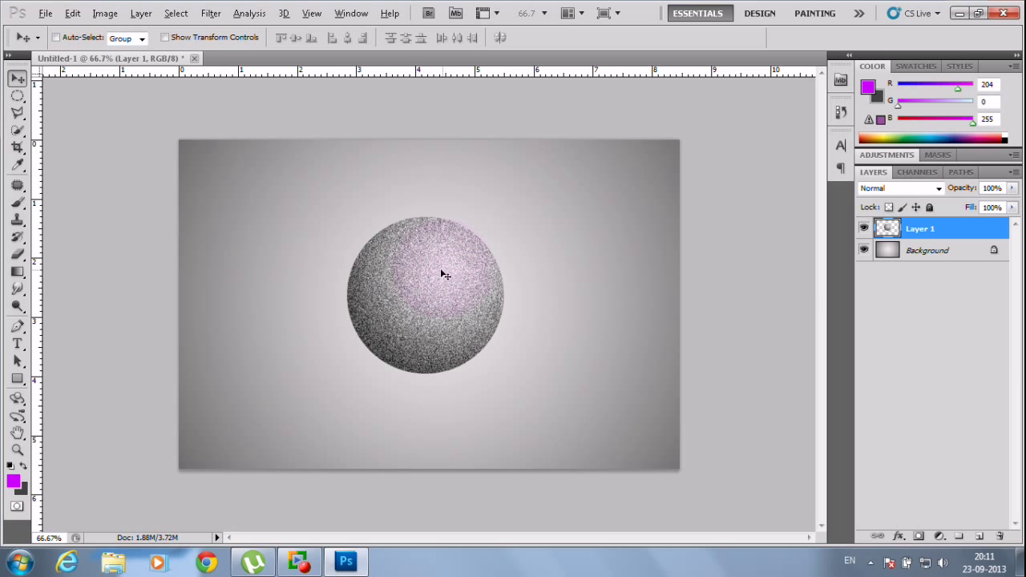
Try a Smudge stroke at a higher strength on the sphere's top edge and undo it
{"action": "left_click", "coordinate": [17, 288]}
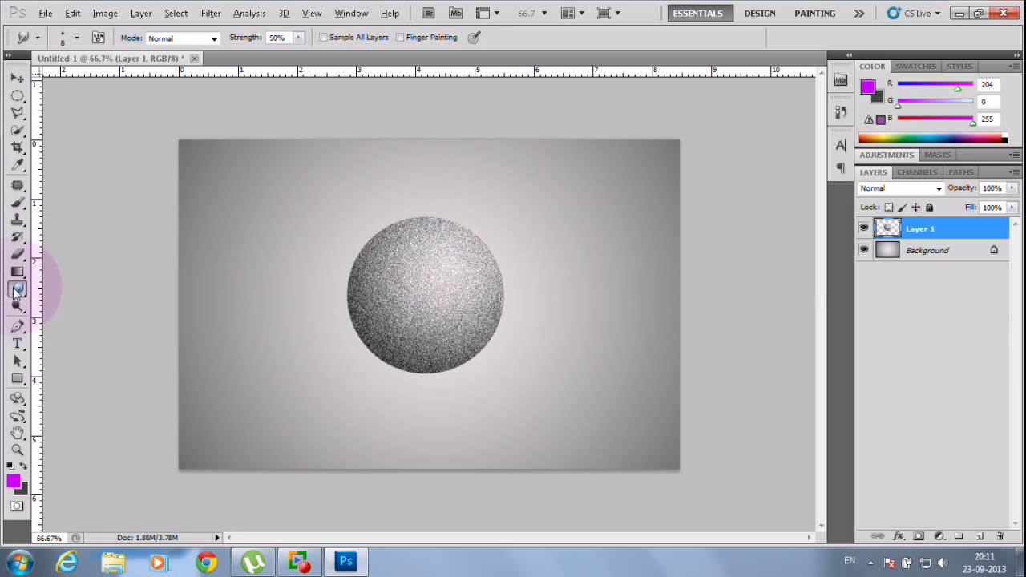
{"action": "left_click", "coordinate": [298, 37]}
{"action": "left_click_drag", "start_coordinate": [300, 54], "coordinate": [346, 56]}
{"action": "left_click", "coordinate": [412, 205]}
{"action": "left_click_drag", "start_coordinate": [412, 206], "coordinate": [412, 238]}
{"action": "key", "text": "ctrl+z"}
Set the Smudge tool's strength to 50%
{"action": "left_click", "coordinate": [298, 38]}
{"action": "left_click_drag", "start_coordinate": [300, 55], "coordinate": [259, 56]}
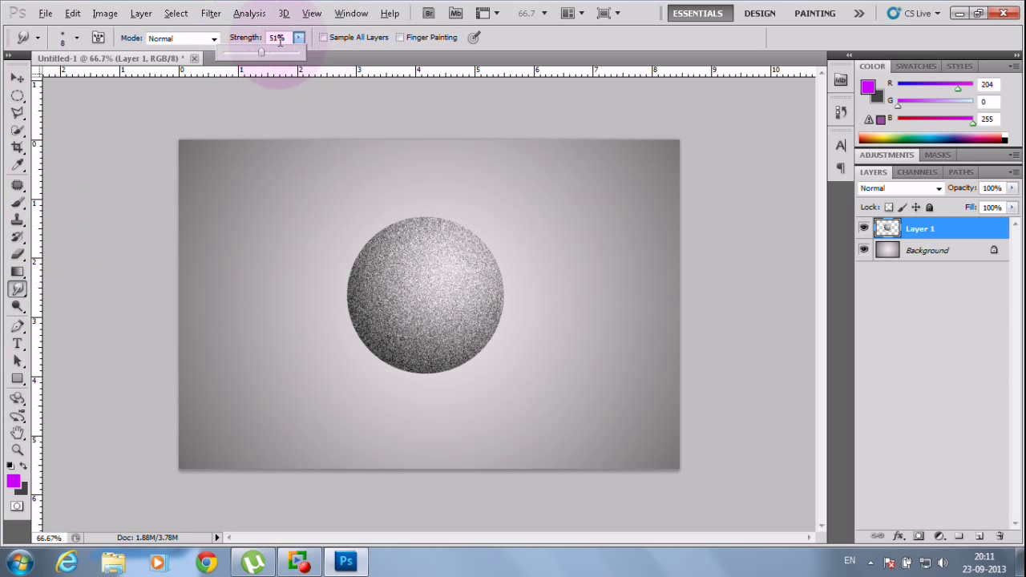
{"action": "left_click", "coordinate": [236, 45]}
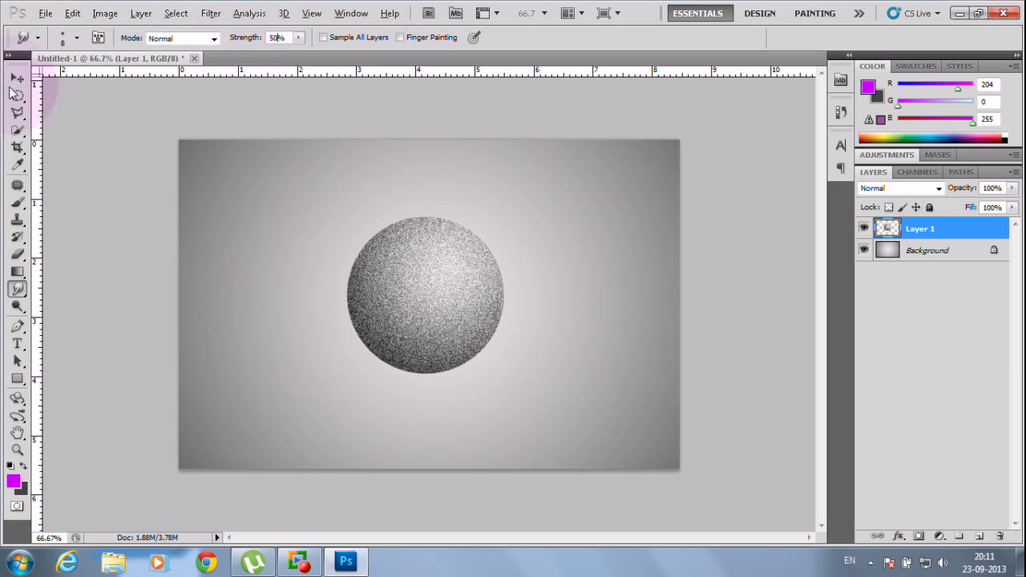
Add a text note reading "strength 50%" above the sphere and delete its layer again
{"action": "left_click", "coordinate": [17, 78]}
{"action": "left_click", "coordinate": [16, 343]}
{"action": "left_click", "coordinate": [377, 196]}
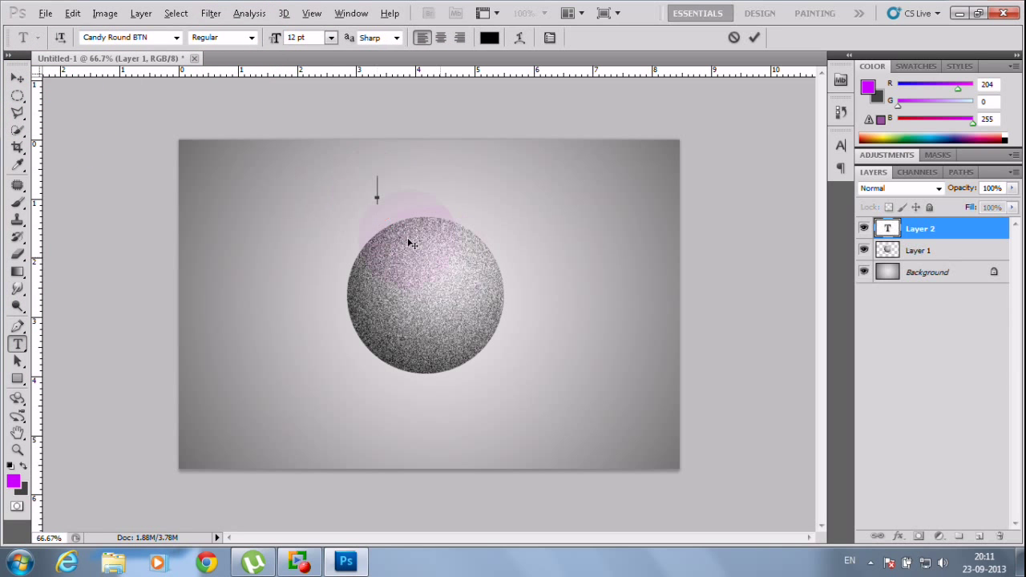
{"action": "type", "text": "strength 50%"}
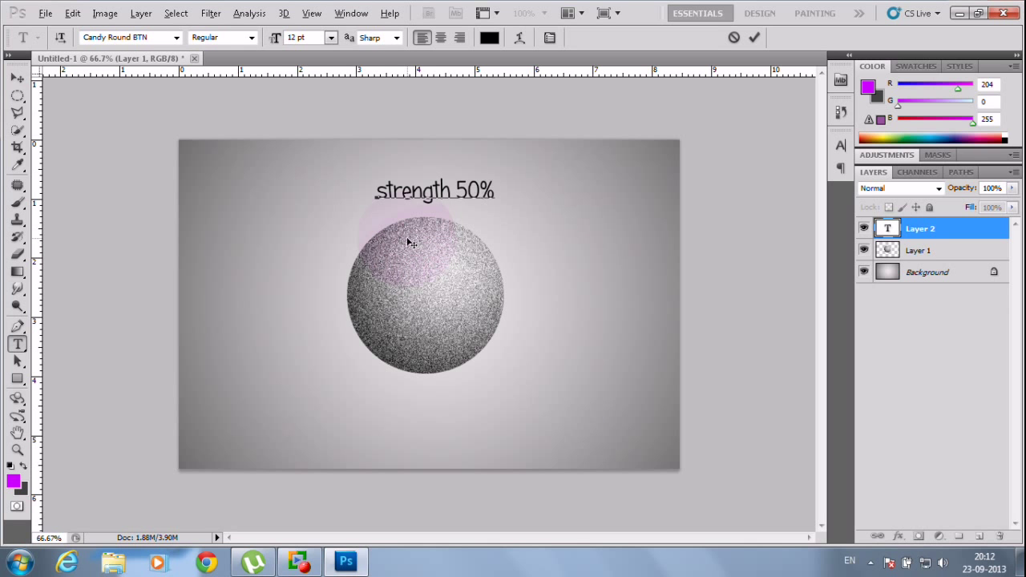
{"action": "left_click", "coordinate": [17, 78]}
{"action": "left_click_drag", "start_coordinate": [456, 192], "coordinate": [427, 166]}
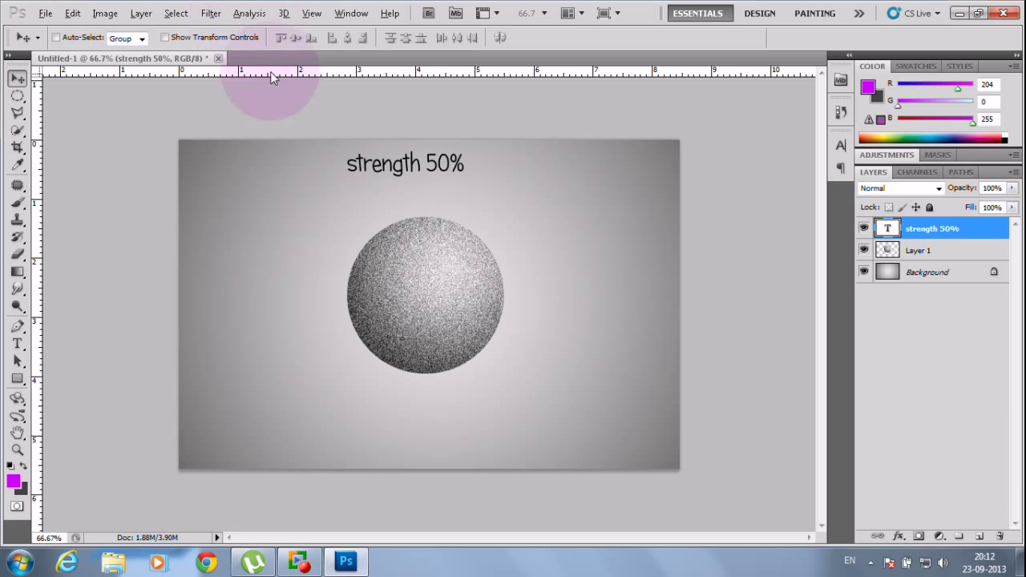
{"action": "left_click_drag", "start_coordinate": [881, 232], "coordinate": [1000, 536]}
Smudge short fur strands outward at 50% strength along the sphere's top, right and left edges
{"action": "left_click", "coordinate": [18, 289]}
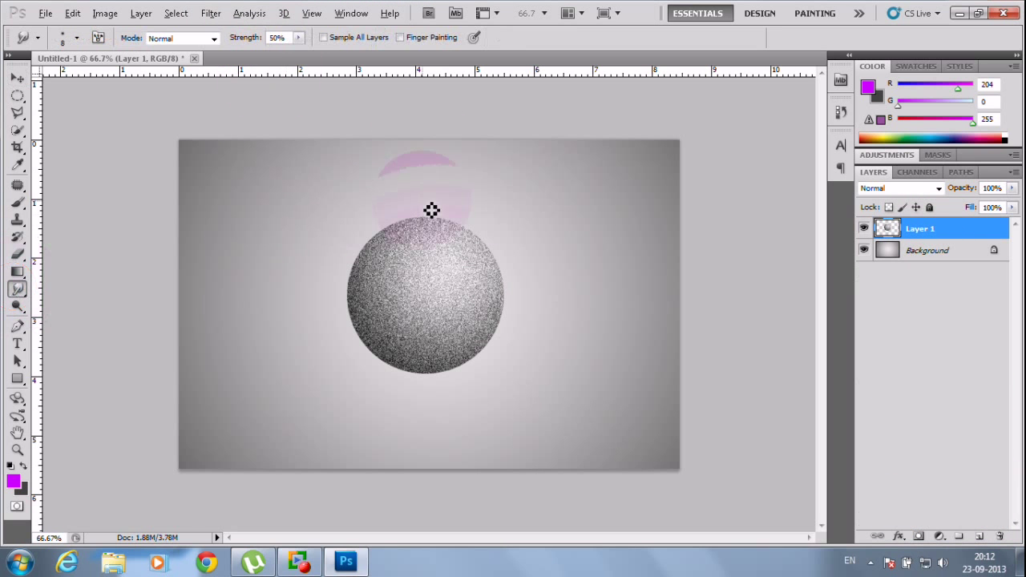
{"action": "mouse_move", "coordinate": [433, 224]}
{"action": "left_mouse_down"}
{"action": "mouse_move", "coordinate": [425, 210]}
{"action": "mouse_move", "coordinate": [419, 217]}
{"action": "mouse_move", "coordinate": [437, 197]}
{"action": "left_mouse_up"}
{"action": "mouse_move", "coordinate": [427, 236]}
{"action": "left_mouse_down"}
{"action": "mouse_move", "coordinate": [436, 204]}
{"action": "mouse_move", "coordinate": [434, 246]}
{"action": "mouse_move", "coordinate": [435, 201]}
{"action": "left_mouse_up"}
{"action": "mouse_move", "coordinate": [437, 228]}
{"action": "left_mouse_down"}
{"action": "mouse_move", "coordinate": [463, 207]}
{"action": "mouse_move", "coordinate": [448, 232]}
{"action": "mouse_move", "coordinate": [447, 215]}
{"action": "mouse_move", "coordinate": [444, 239]}
{"action": "mouse_move", "coordinate": [466, 214]}
{"action": "mouse_move", "coordinate": [452, 237]}
{"action": "left_mouse_up"}
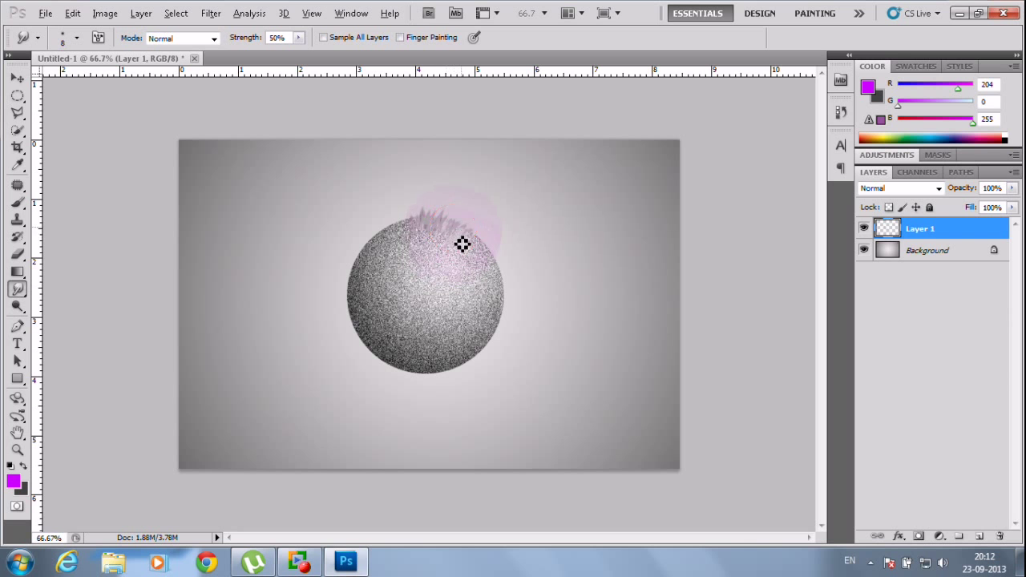
{"action": "mouse_move", "coordinate": [486, 237]}
{"action": "left_mouse_down"}
{"action": "mouse_move", "coordinate": [489, 248]}
{"action": "mouse_move", "coordinate": [505, 239]}
{"action": "left_mouse_up"}
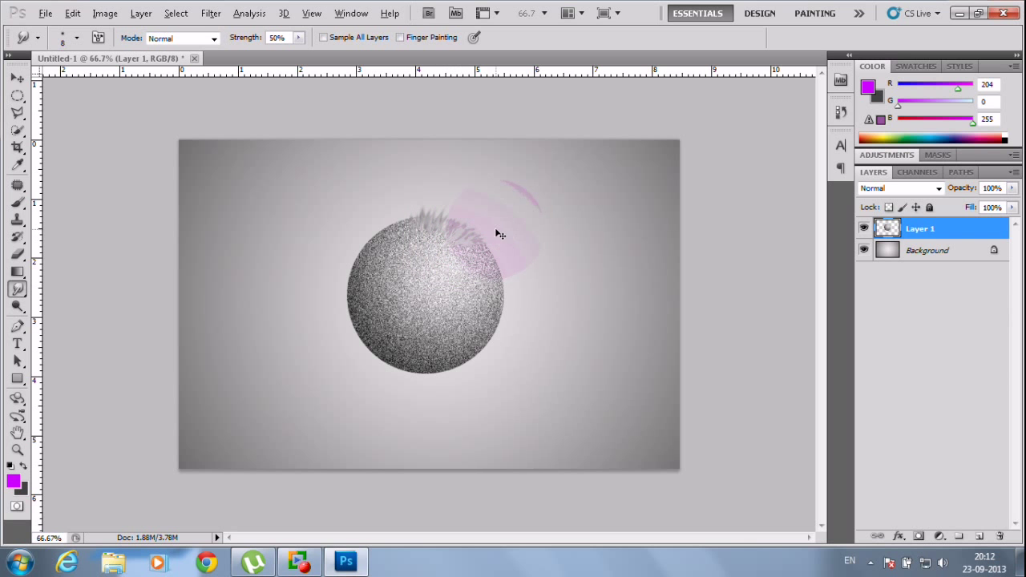
{"action": "key", "text": "ctrl+plus"}
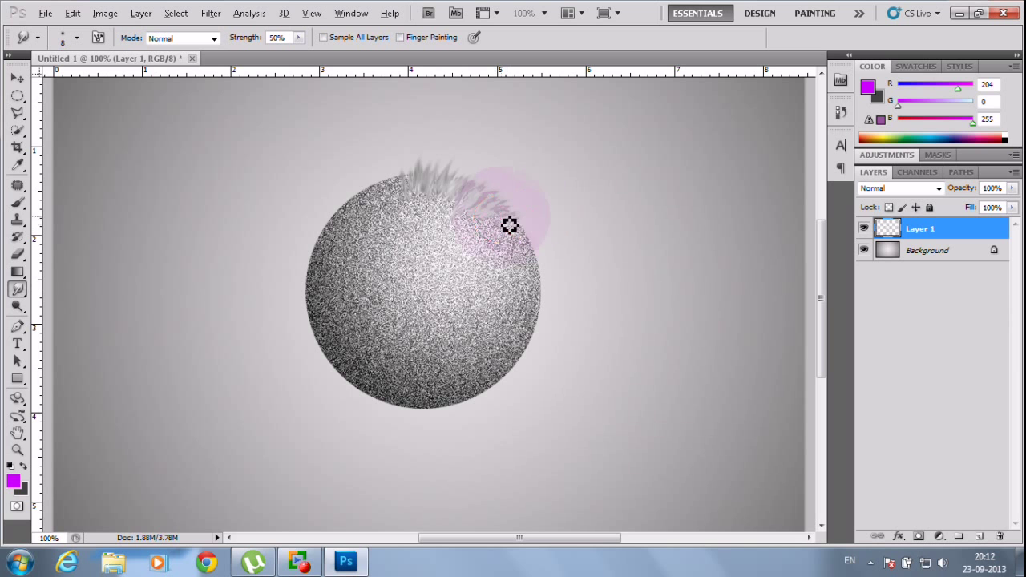
{"action": "mouse_move", "coordinate": [536, 209]}
{"action": "left_mouse_down"}
{"action": "mouse_move", "coordinate": [505, 244]}
{"action": "mouse_move", "coordinate": [527, 234]}
{"action": "mouse_move", "coordinate": [513, 232]}
{"action": "mouse_move", "coordinate": [523, 245]}
{"action": "mouse_move", "coordinate": [544, 234]}
{"action": "mouse_move", "coordinate": [555, 241]}
{"action": "mouse_move", "coordinate": [507, 251]}
{"action": "mouse_move", "coordinate": [564, 245]}
{"action": "mouse_move", "coordinate": [511, 255]}
{"action": "mouse_move", "coordinate": [558, 255]}
{"action": "mouse_move", "coordinate": [504, 262]}
{"action": "mouse_move", "coordinate": [564, 254]}
{"action": "mouse_move", "coordinate": [505, 265]}
{"action": "left_mouse_up"}
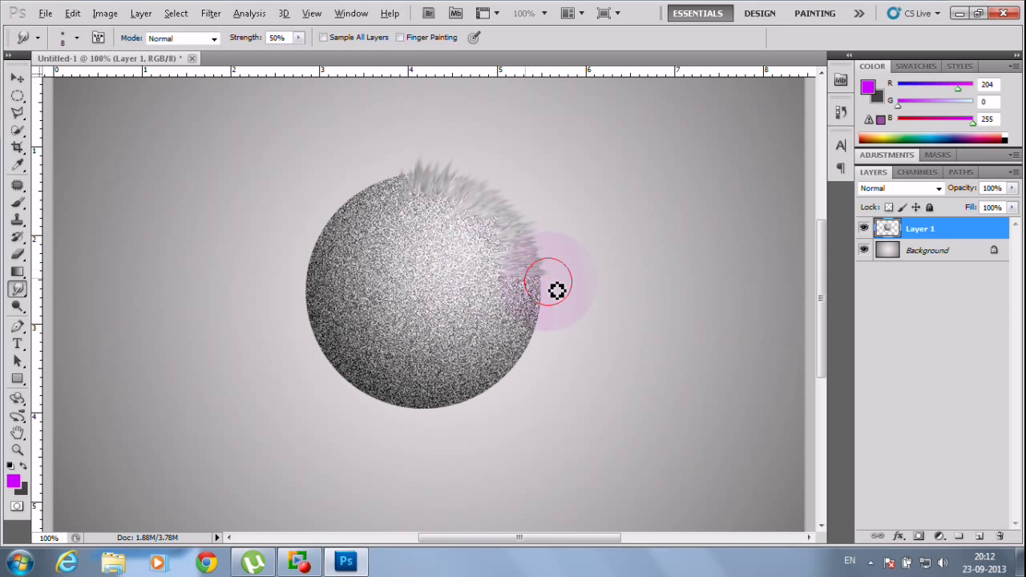
{"action": "mouse_move", "coordinate": [517, 278]}
{"action": "left_mouse_down"}
{"action": "mouse_move", "coordinate": [564, 300]}
{"action": "mouse_move", "coordinate": [502, 289]}
{"action": "mouse_move", "coordinate": [563, 315]}
{"action": "mouse_move", "coordinate": [526, 294]}
{"action": "mouse_move", "coordinate": [552, 304]}
{"action": "mouse_move", "coordinate": [518, 303]}
{"action": "mouse_move", "coordinate": [552, 315]}
{"action": "mouse_move", "coordinate": [527, 313]}
{"action": "mouse_move", "coordinate": [540, 326]}
{"action": "mouse_move", "coordinate": [520, 315]}
{"action": "mouse_move", "coordinate": [560, 351]}
{"action": "mouse_move", "coordinate": [530, 313]}
{"action": "mouse_move", "coordinate": [555, 348]}
{"action": "mouse_move", "coordinate": [520, 329]}
{"action": "mouse_move", "coordinate": [549, 370]}
{"action": "mouse_move", "coordinate": [523, 328]}
{"action": "mouse_move", "coordinate": [546, 369]}
{"action": "mouse_move", "coordinate": [533, 369]}
{"action": "mouse_move", "coordinate": [525, 347]}
{"action": "mouse_move", "coordinate": [536, 369]}
{"action": "mouse_move", "coordinate": [532, 326]}
{"action": "mouse_move", "coordinate": [550, 344]}
{"action": "mouse_move", "coordinate": [531, 313]}
{"action": "mouse_move", "coordinate": [558, 335]}
{"action": "mouse_move", "coordinate": [539, 299]}
{"action": "mouse_move", "coordinate": [565, 283]}
{"action": "mouse_move", "coordinate": [433, 204]}
{"action": "mouse_move", "coordinate": [422, 179]}
{"action": "mouse_move", "coordinate": [420, 198]}
{"action": "mouse_move", "coordinate": [402, 165]}
{"action": "mouse_move", "coordinate": [411, 203]}
{"action": "mouse_move", "coordinate": [398, 178]}
{"action": "mouse_move", "coordinate": [397, 211]}
{"action": "mouse_move", "coordinate": [388, 192]}
{"action": "mouse_move", "coordinate": [396, 212]}
{"action": "mouse_move", "coordinate": [371, 172]}
{"action": "mouse_move", "coordinate": [390, 200]}
{"action": "mouse_move", "coordinate": [376, 193]}
{"action": "mouse_move", "coordinate": [381, 212]}
{"action": "mouse_move", "coordinate": [394, 201]}
{"action": "mouse_move", "coordinate": [396, 211]}
{"action": "mouse_move", "coordinate": [371, 173]}
{"action": "mouse_move", "coordinate": [380, 211]}
{"action": "mouse_move", "coordinate": [355, 233]}
{"action": "left_mouse_up"}
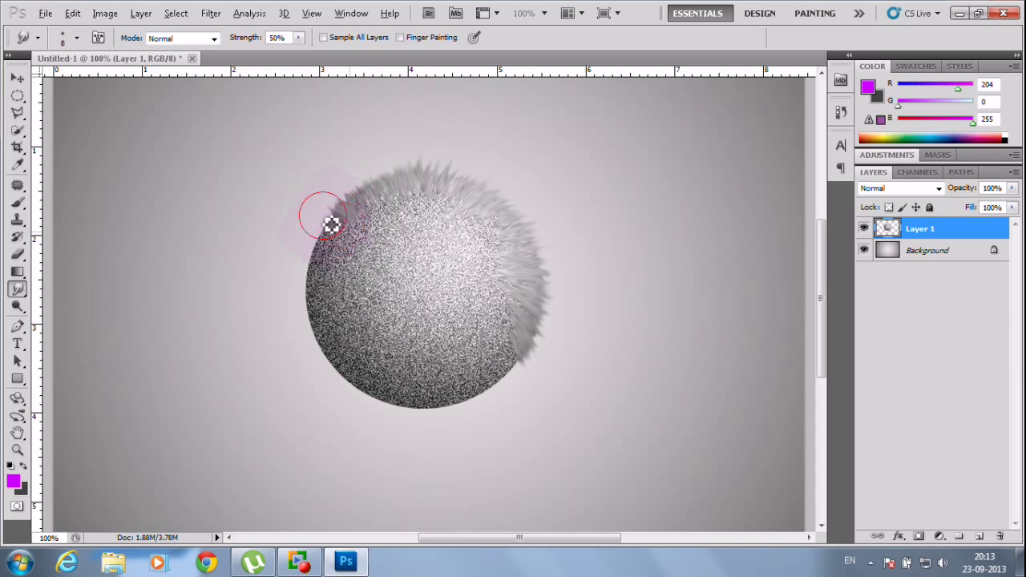
{"action": "mouse_move", "coordinate": [350, 242]}
{"action": "left_mouse_down"}
{"action": "mouse_move", "coordinate": [317, 243]}
{"action": "mouse_move", "coordinate": [319, 257]}
{"action": "left_mouse_up"}
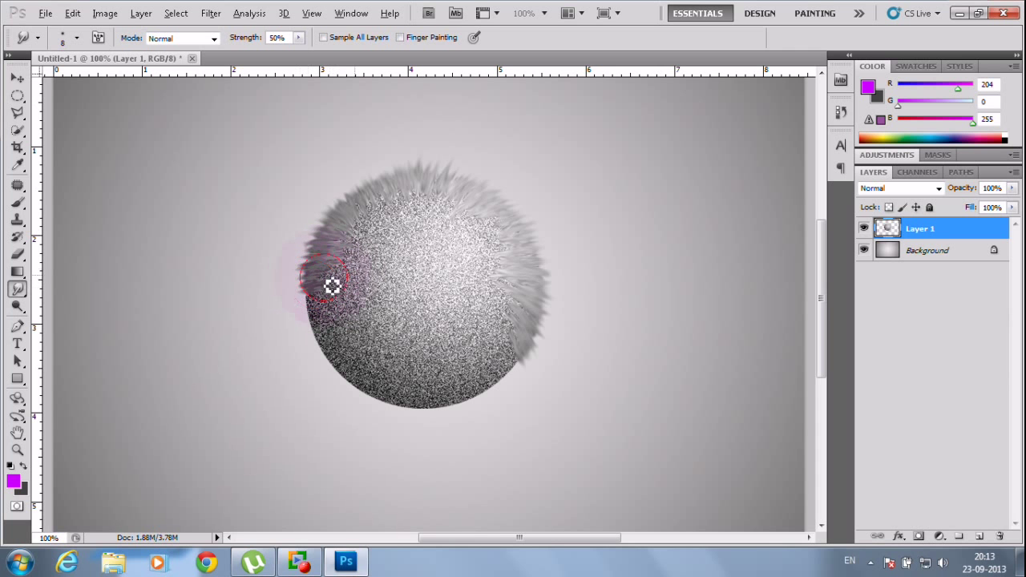
{"action": "mouse_move", "coordinate": [362, 266]}
{"action": "left_mouse_down"}
{"action": "mouse_move", "coordinate": [329, 247]}
{"action": "mouse_move", "coordinate": [368, 267]}
{"action": "mouse_move", "coordinate": [352, 239]}
{"action": "mouse_move", "coordinate": [379, 256]}
{"action": "mouse_move", "coordinate": [357, 230]}
{"action": "mouse_move", "coordinate": [379, 256]}
{"action": "mouse_move", "coordinate": [370, 216]}
{"action": "mouse_move", "coordinate": [393, 241]}
{"action": "mouse_move", "coordinate": [389, 200]}
{"action": "mouse_move", "coordinate": [386, 247]}
{"action": "mouse_move", "coordinate": [390, 210]}
{"action": "mouse_move", "coordinate": [373, 231]}
{"action": "mouse_move", "coordinate": [385, 244]}
{"action": "mouse_move", "coordinate": [395, 204]}
{"action": "mouse_move", "coordinate": [405, 230]}
{"action": "mouse_move", "coordinate": [402, 201]}
{"action": "mouse_move", "coordinate": [414, 228]}
{"action": "mouse_move", "coordinate": [409, 211]}
{"action": "mouse_move", "coordinate": [411, 231]}
{"action": "mouse_move", "coordinate": [421, 187]}
{"action": "mouse_move", "coordinate": [425, 209]}
{"action": "mouse_move", "coordinate": [437, 204]}
{"action": "mouse_move", "coordinate": [429, 219]}
{"action": "mouse_move", "coordinate": [435, 195]}
{"action": "mouse_move", "coordinate": [431, 224]}
{"action": "mouse_move", "coordinate": [447, 203]}
{"action": "mouse_move", "coordinate": [429, 226]}
{"action": "mouse_move", "coordinate": [454, 200]}
{"action": "mouse_move", "coordinate": [443, 230]}
{"action": "mouse_move", "coordinate": [475, 203]}
{"action": "mouse_move", "coordinate": [459, 243]}
{"action": "mouse_move", "coordinate": [468, 226]}
{"action": "mouse_move", "coordinate": [476, 244]}
{"action": "mouse_move", "coordinate": [499, 238]}
{"action": "mouse_move", "coordinate": [490, 254]}
{"action": "mouse_move", "coordinate": [511, 231]}
{"action": "mouse_move", "coordinate": [499, 262]}
{"action": "left_mouse_up"}
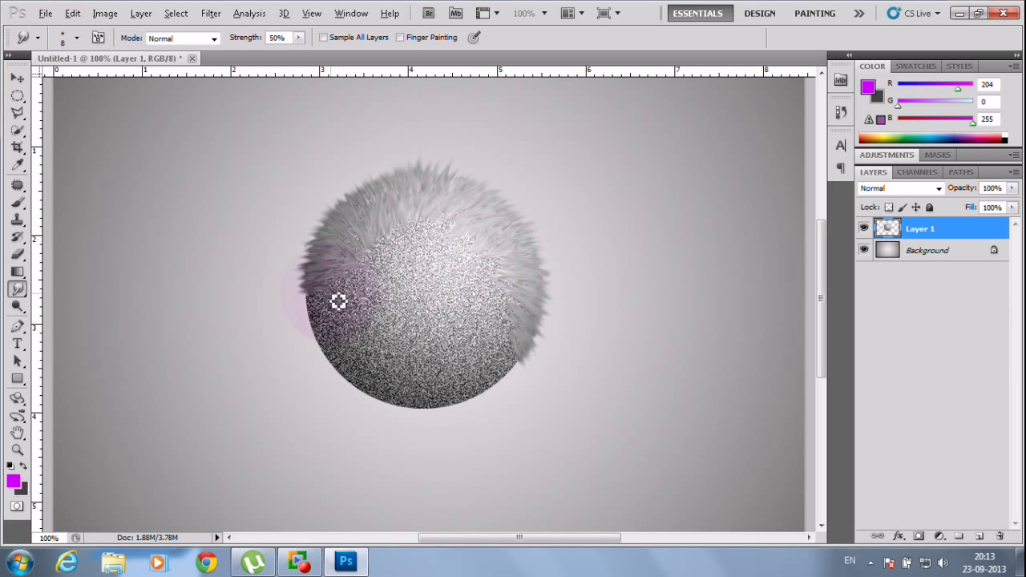
{"action": "mouse_move", "coordinate": [338, 301]}
{"action": "left_mouse_down"}
{"action": "mouse_move", "coordinate": [349, 310]}
{"action": "mouse_move", "coordinate": [314, 311]}
{"action": "mouse_move", "coordinate": [327, 302]}
{"action": "mouse_move", "coordinate": [340, 315]}
{"action": "mouse_move", "coordinate": [302, 337]}
{"action": "mouse_move", "coordinate": [346, 312]}
{"action": "mouse_move", "coordinate": [309, 318]}
{"action": "mouse_move", "coordinate": [324, 304]}
{"action": "mouse_move", "coordinate": [338, 310]}
{"action": "mouse_move", "coordinate": [312, 331]}
{"action": "mouse_move", "coordinate": [346, 329]}
{"action": "mouse_move", "coordinate": [320, 352]}
{"action": "mouse_move", "coordinate": [333, 340]}
{"action": "mouse_move", "coordinate": [311, 345]}
{"action": "mouse_move", "coordinate": [339, 331]}
{"action": "mouse_move", "coordinate": [308, 340]}
{"action": "mouse_move", "coordinate": [286, 320]}
{"action": "left_mouse_up"}
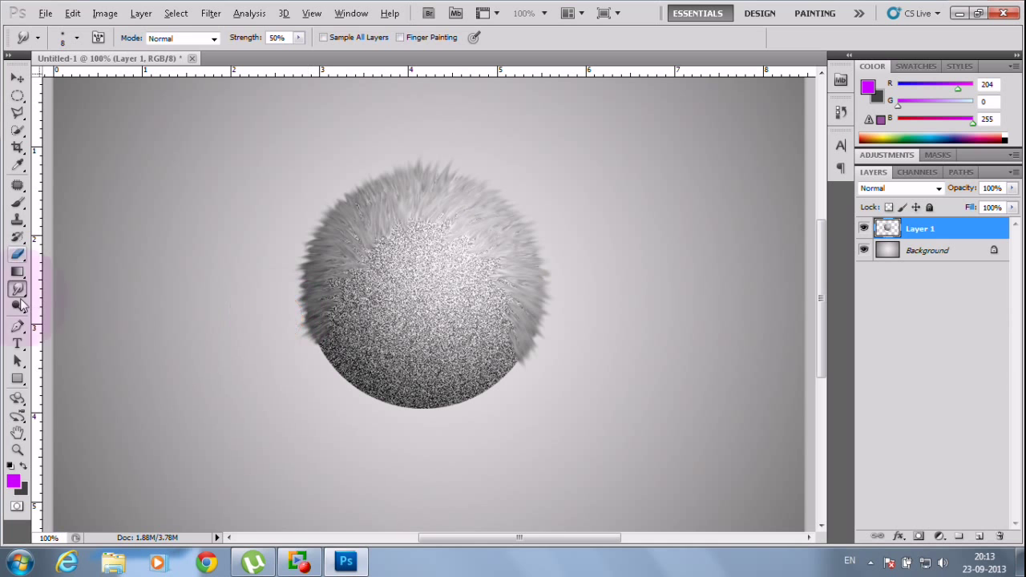
Add a two-line text note reading "try to cover the dots" to the right of the sphere
{"action": "left_click", "coordinate": [17, 343]}
{"action": "left_click", "coordinate": [611, 205]}
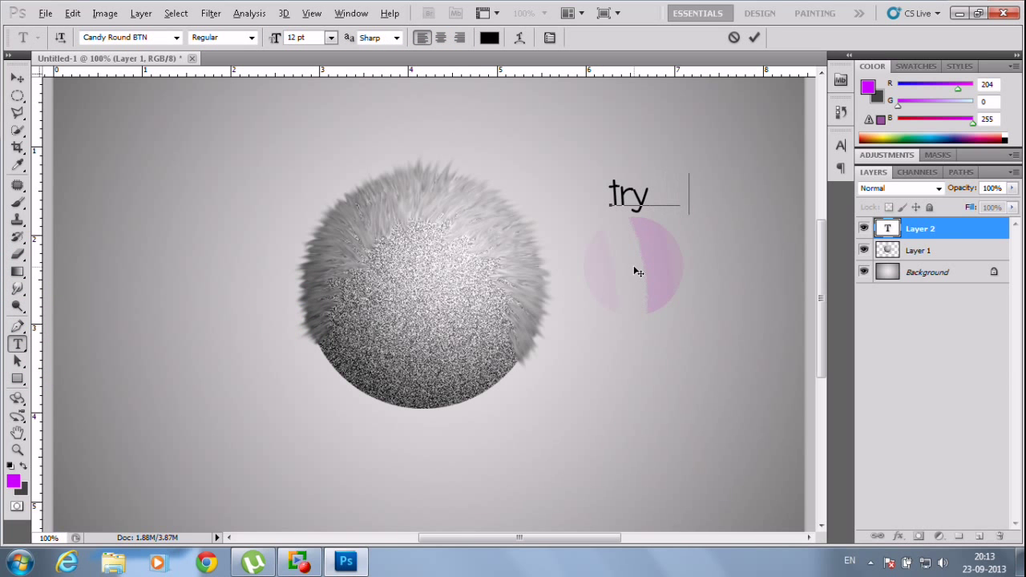
{"action": "type", "text": "try to cover "}
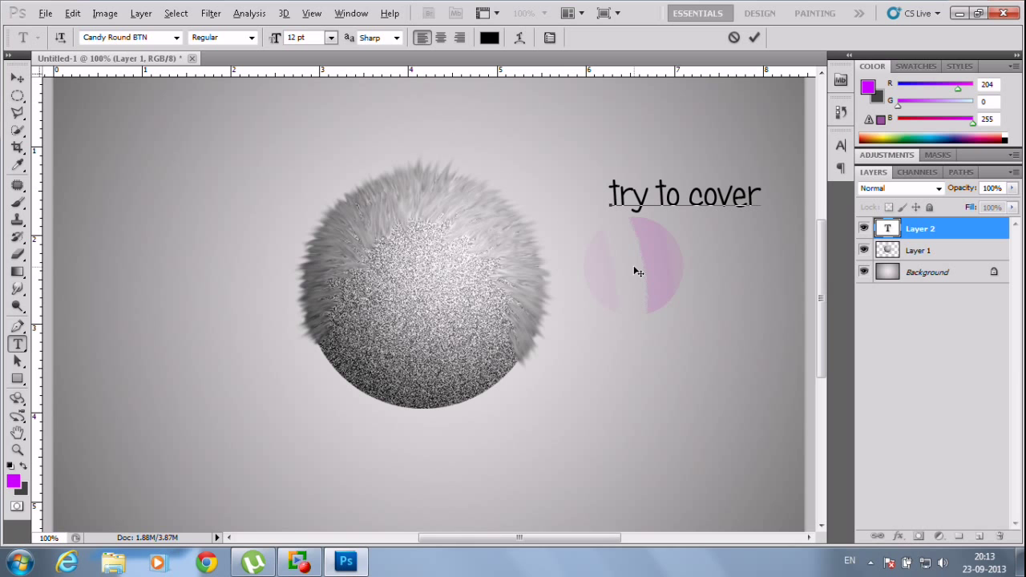
{"action": "type", "text": "the dots"}
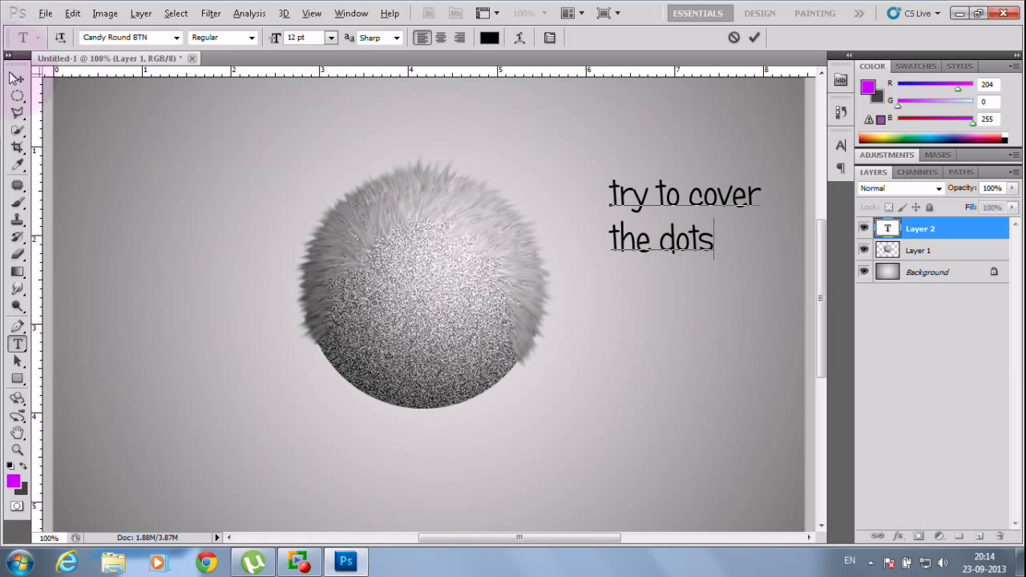
{"action": "left_click", "coordinate": [17, 77]}
Smudge fur strands on Layer 1 across the sphere's upper interior and along its lower-right and bottom edges
{"action": "left_click", "coordinate": [918, 250]}
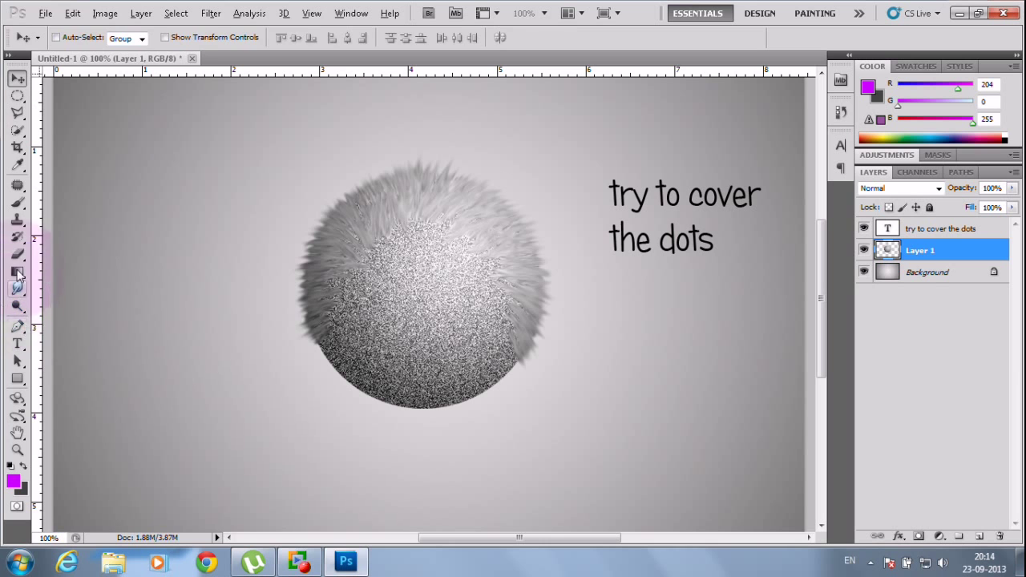
{"action": "left_click", "coordinate": [16, 289]}
{"action": "mouse_move", "coordinate": [317, 321]}
{"action": "left_mouse_down"}
{"action": "mouse_move", "coordinate": [329, 377]}
{"action": "mouse_move", "coordinate": [312, 351]}
{"action": "mouse_move", "coordinate": [341, 343]}
{"action": "mouse_move", "coordinate": [328, 371]}
{"action": "mouse_move", "coordinate": [357, 367]}
{"action": "mouse_move", "coordinate": [340, 369]}
{"action": "mouse_move", "coordinate": [360, 342]}
{"action": "mouse_move", "coordinate": [330, 349]}
{"action": "mouse_move", "coordinate": [357, 323]}
{"action": "mouse_move", "coordinate": [332, 323]}
{"action": "mouse_move", "coordinate": [369, 307]}
{"action": "mouse_move", "coordinate": [344, 294]}
{"action": "mouse_move", "coordinate": [379, 284]}
{"action": "mouse_move", "coordinate": [374, 270]}
{"action": "mouse_move", "coordinate": [405, 258]}
{"action": "mouse_move", "coordinate": [411, 231]}
{"action": "mouse_move", "coordinate": [404, 266]}
{"action": "mouse_move", "coordinate": [376, 236]}
{"action": "mouse_move", "coordinate": [344, 233]}
{"action": "mouse_move", "coordinate": [371, 215]}
{"action": "mouse_move", "coordinate": [415, 233]}
{"action": "mouse_move", "coordinate": [424, 221]}
{"action": "mouse_move", "coordinate": [434, 238]}
{"action": "left_mouse_up"}
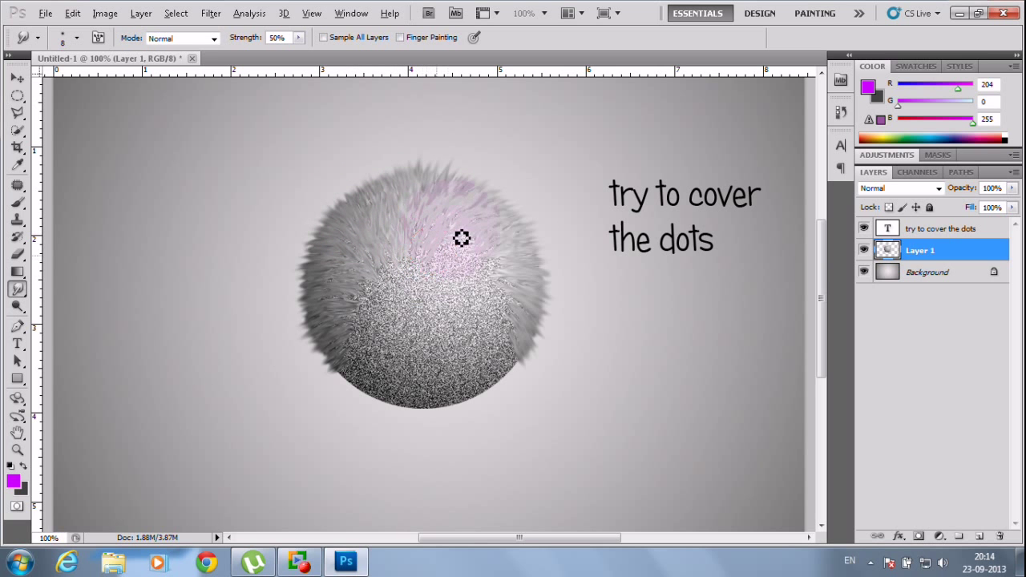
{"action": "mouse_move", "coordinate": [472, 238]}
{"action": "left_mouse_down"}
{"action": "mouse_move", "coordinate": [452, 266]}
{"action": "mouse_move", "coordinate": [477, 226]}
{"action": "mouse_move", "coordinate": [367, 268]}
{"action": "left_mouse_up"}
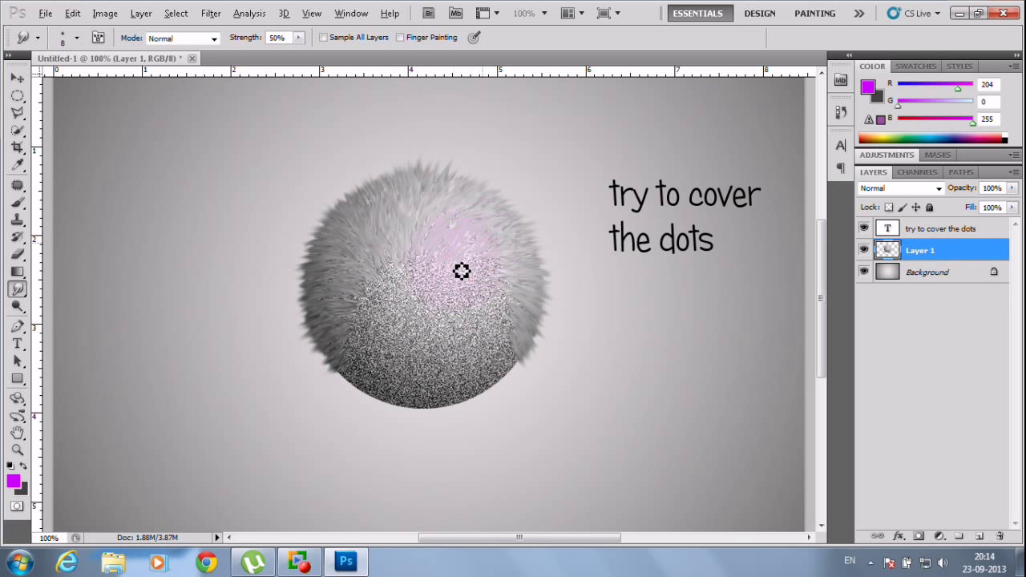
{"action": "left_click_drag", "start_coordinate": [480, 250], "coordinate": [464, 223]}
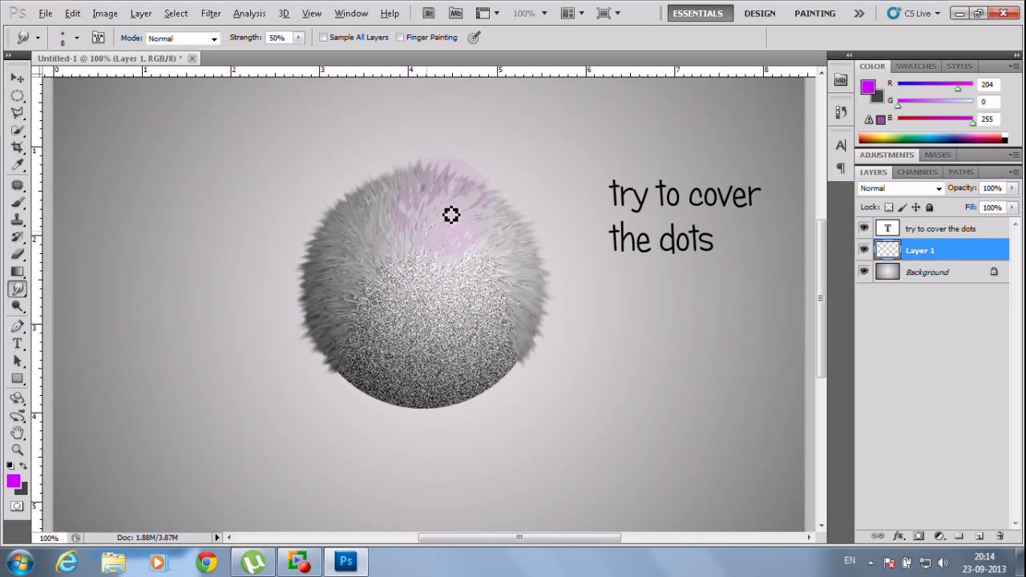
{"action": "mouse_move", "coordinate": [459, 275]}
{"action": "left_mouse_down"}
{"action": "mouse_move", "coordinate": [501, 268]}
{"action": "mouse_move", "coordinate": [506, 292]}
{"action": "mouse_move", "coordinate": [479, 291]}
{"action": "mouse_move", "coordinate": [520, 310]}
{"action": "mouse_move", "coordinate": [508, 285]}
{"action": "mouse_move", "coordinate": [536, 297]}
{"action": "mouse_move", "coordinate": [480, 297]}
{"action": "mouse_move", "coordinate": [517, 331]}
{"action": "left_mouse_up"}
{"action": "mouse_move", "coordinate": [522, 315]}
{"action": "left_mouse_down"}
{"action": "mouse_move", "coordinate": [517, 289]}
{"action": "mouse_move", "coordinate": [505, 362]}
{"action": "mouse_move", "coordinate": [521, 359]}
{"action": "mouse_move", "coordinate": [529, 372]}
{"action": "mouse_move", "coordinate": [510, 349]}
{"action": "mouse_move", "coordinate": [523, 380]}
{"action": "mouse_move", "coordinate": [502, 359]}
{"action": "mouse_move", "coordinate": [513, 394]}
{"action": "mouse_move", "coordinate": [509, 373]}
{"action": "mouse_move", "coordinate": [519, 390]}
{"action": "mouse_move", "coordinate": [518, 382]}
{"action": "mouse_move", "coordinate": [493, 369]}
{"action": "mouse_move", "coordinate": [506, 406]}
{"action": "mouse_move", "coordinate": [508, 388]}
{"action": "mouse_move", "coordinate": [499, 373]}
{"action": "mouse_move", "coordinate": [489, 397]}
{"action": "mouse_move", "coordinate": [498, 412]}
{"action": "mouse_move", "coordinate": [487, 376]}
{"action": "mouse_move", "coordinate": [487, 419]}
{"action": "mouse_move", "coordinate": [471, 383]}
{"action": "mouse_move", "coordinate": [470, 423]}
{"action": "mouse_move", "coordinate": [468, 385]}
{"action": "mouse_move", "coordinate": [458, 422]}
{"action": "mouse_move", "coordinate": [458, 394]}
{"action": "mouse_move", "coordinate": [463, 413]}
{"action": "mouse_move", "coordinate": [457, 397]}
{"action": "mouse_move", "coordinate": [452, 421]}
{"action": "mouse_move", "coordinate": [444, 393]}
{"action": "mouse_move", "coordinate": [445, 422]}
{"action": "mouse_move", "coordinate": [437, 390]}
{"action": "mouse_move", "coordinate": [434, 401]}
{"action": "mouse_move", "coordinate": [455, 409]}
{"action": "mouse_move", "coordinate": [445, 403]}
{"action": "mouse_move", "coordinate": [419, 423]}
{"action": "mouse_move", "coordinate": [427, 398]}
{"action": "mouse_move", "coordinate": [418, 423]}
{"action": "mouse_move", "coordinate": [439, 404]}
{"action": "mouse_move", "coordinate": [423, 414]}
{"action": "mouse_move", "coordinate": [423, 447]}
{"action": "mouse_move", "coordinate": [415, 407]}
{"action": "mouse_move", "coordinate": [427, 407]}
{"action": "mouse_move", "coordinate": [421, 426]}
{"action": "mouse_move", "coordinate": [412, 397]}
{"action": "mouse_move", "coordinate": [390, 433]}
{"action": "mouse_move", "coordinate": [401, 408]}
{"action": "mouse_move", "coordinate": [380, 415]}
{"action": "mouse_move", "coordinate": [396, 396]}
{"action": "mouse_move", "coordinate": [366, 408]}
{"action": "mouse_move", "coordinate": [401, 389]}
{"action": "left_mouse_up"}
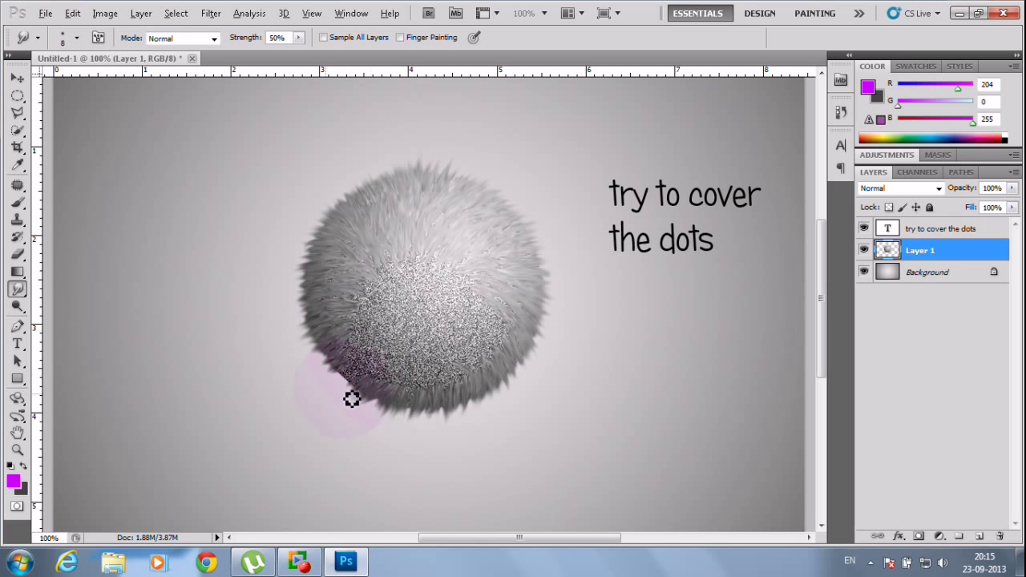
{"action": "mouse_move", "coordinate": [372, 397]}
{"action": "left_mouse_down"}
{"action": "mouse_move", "coordinate": [390, 413]}
{"action": "mouse_move", "coordinate": [419, 410]}
{"action": "left_mouse_up"}
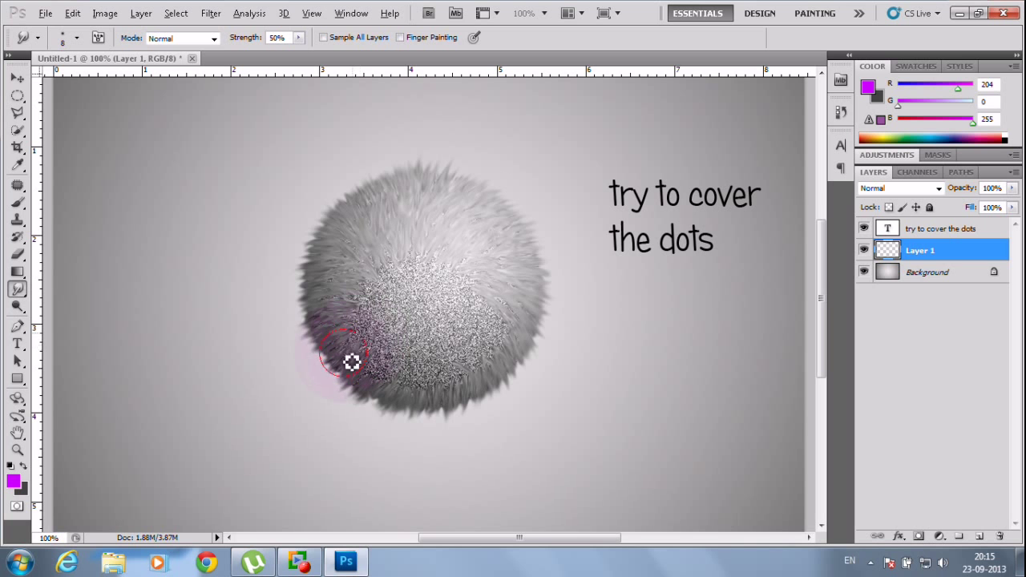
Smudge the remaining lower-left edge and the sphere's interior into fur towards its centre, undoing the last stroke
{"action": "mouse_move", "coordinate": [352, 337]}
{"action": "left_mouse_down"}
{"action": "mouse_move", "coordinate": [388, 311]}
{"action": "mouse_move", "coordinate": [347, 329]}
{"action": "mouse_move", "coordinate": [360, 344]}
{"action": "mouse_move", "coordinate": [373, 332]}
{"action": "mouse_move", "coordinate": [375, 390]}
{"action": "mouse_move", "coordinate": [387, 370]}
{"action": "mouse_move", "coordinate": [384, 400]}
{"action": "mouse_move", "coordinate": [384, 367]}
{"action": "mouse_move", "coordinate": [366, 386]}
{"action": "mouse_move", "coordinate": [378, 347]}
{"action": "mouse_move", "coordinate": [371, 364]}
{"action": "mouse_move", "coordinate": [359, 357]}
{"action": "mouse_move", "coordinate": [383, 356]}
{"action": "mouse_move", "coordinate": [385, 335]}
{"action": "mouse_move", "coordinate": [370, 345]}
{"action": "mouse_move", "coordinate": [390, 345]}
{"action": "mouse_move", "coordinate": [389, 382]}
{"action": "mouse_move", "coordinate": [407, 372]}
{"action": "mouse_move", "coordinate": [412, 391]}
{"action": "mouse_move", "coordinate": [409, 371]}
{"action": "mouse_move", "coordinate": [417, 397]}
{"action": "mouse_move", "coordinate": [420, 375]}
{"action": "mouse_move", "coordinate": [428, 400]}
{"action": "mouse_move", "coordinate": [430, 373]}
{"action": "mouse_move", "coordinate": [435, 404]}
{"action": "mouse_move", "coordinate": [443, 369]}
{"action": "mouse_move", "coordinate": [449, 400]}
{"action": "mouse_move", "coordinate": [452, 367]}
{"action": "mouse_move", "coordinate": [463, 390]}
{"action": "mouse_move", "coordinate": [451, 370]}
{"action": "mouse_move", "coordinate": [464, 388]}
{"action": "mouse_move", "coordinate": [480, 372]}
{"action": "mouse_move", "coordinate": [463, 357]}
{"action": "mouse_move", "coordinate": [473, 375]}
{"action": "mouse_move", "coordinate": [445, 381]}
{"action": "mouse_move", "coordinate": [461, 394]}
{"action": "mouse_move", "coordinate": [453, 388]}
{"action": "mouse_move", "coordinate": [460, 393]}
{"action": "mouse_move", "coordinate": [471, 363]}
{"action": "mouse_move", "coordinate": [480, 376]}
{"action": "mouse_move", "coordinate": [467, 355]}
{"action": "mouse_move", "coordinate": [475, 343]}
{"action": "mouse_move", "coordinate": [496, 379]}
{"action": "mouse_move", "coordinate": [489, 361]}
{"action": "mouse_move", "coordinate": [510, 350]}
{"action": "mouse_move", "coordinate": [490, 315]}
{"action": "mouse_move", "coordinate": [527, 323]}
{"action": "mouse_move", "coordinate": [505, 309]}
{"action": "mouse_move", "coordinate": [493, 341]}
{"action": "mouse_move", "coordinate": [508, 357]}
{"action": "mouse_move", "coordinate": [485, 348]}
{"action": "mouse_move", "coordinate": [442, 300]}
{"action": "mouse_move", "coordinate": [433, 268]}
{"action": "mouse_move", "coordinate": [449, 277]}
{"action": "mouse_move", "coordinate": [439, 277]}
{"action": "mouse_move", "coordinate": [444, 246]}
{"action": "mouse_move", "coordinate": [417, 270]}
{"action": "mouse_move", "coordinate": [424, 277]}
{"action": "mouse_move", "coordinate": [400, 276]}
{"action": "mouse_move", "coordinate": [367, 305]}
{"action": "mouse_move", "coordinate": [385, 298]}
{"action": "mouse_move", "coordinate": [374, 313]}
{"action": "mouse_move", "coordinate": [397, 314]}
{"action": "mouse_move", "coordinate": [415, 305]}
{"action": "mouse_move", "coordinate": [380, 332]}
{"action": "mouse_move", "coordinate": [383, 347]}
{"action": "mouse_move", "coordinate": [394, 344]}
{"action": "mouse_move", "coordinate": [393, 331]}
{"action": "mouse_move", "coordinate": [360, 314]}
{"action": "mouse_move", "coordinate": [409, 318]}
{"action": "mouse_move", "coordinate": [396, 361]}
{"action": "mouse_move", "coordinate": [414, 378]}
{"action": "mouse_move", "coordinate": [435, 318]}
{"action": "mouse_move", "coordinate": [449, 344]}
{"action": "mouse_move", "coordinate": [440, 351]}
{"action": "mouse_move", "coordinate": [460, 371]}
{"action": "mouse_move", "coordinate": [460, 339]}
{"action": "mouse_move", "coordinate": [488, 328]}
{"action": "mouse_move", "coordinate": [463, 319]}
{"action": "mouse_move", "coordinate": [516, 309]}
{"action": "mouse_move", "coordinate": [456, 307]}
{"action": "mouse_move", "coordinate": [478, 284]}
{"action": "mouse_move", "coordinate": [488, 291]}
{"action": "mouse_move", "coordinate": [458, 295]}
{"action": "mouse_move", "coordinate": [456, 266]}
{"action": "mouse_move", "coordinate": [460, 293]}
{"action": "mouse_move", "coordinate": [413, 328]}
{"action": "mouse_move", "coordinate": [403, 284]}
{"action": "mouse_move", "coordinate": [458, 287]}
{"action": "left_mouse_up"}
{"action": "right_click", "coordinate": [451, 394]}
{"action": "left_click", "coordinate": [451, 394]}
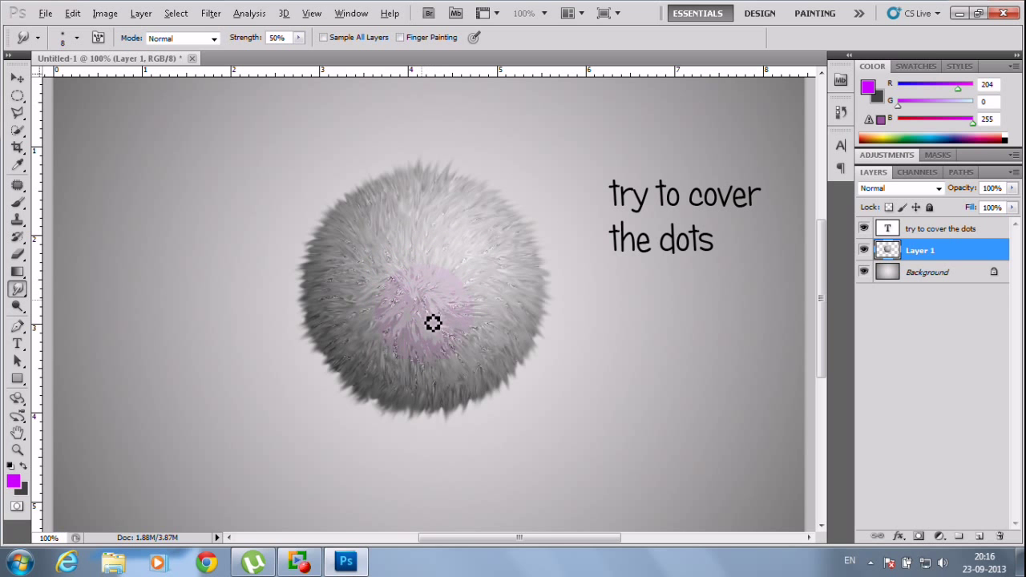
{"action": "mouse_move", "coordinate": [446, 349]}
{"action": "left_mouse_down"}
{"action": "mouse_move", "coordinate": [351, 281]}
{"action": "mouse_move", "coordinate": [401, 290]}
{"action": "left_mouse_up"}
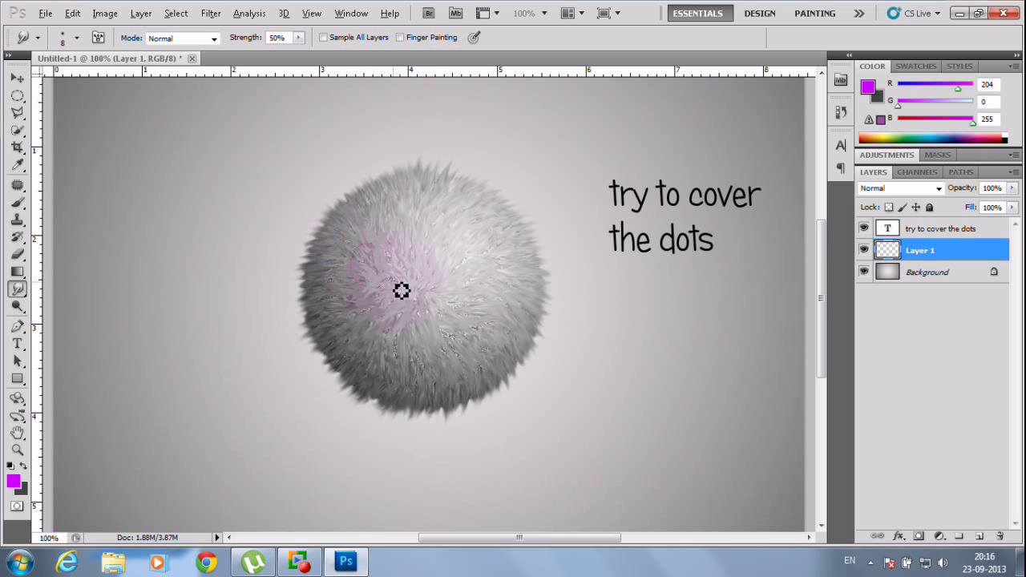
{"action": "mouse_move", "coordinate": [409, 343]}
{"action": "left_mouse_down"}
{"action": "mouse_move", "coordinate": [427, 309]}
{"action": "mouse_move", "coordinate": [472, 324]}
{"action": "mouse_move", "coordinate": [465, 315]}
{"action": "mouse_move", "coordinate": [471, 352]}
{"action": "mouse_move", "coordinate": [447, 335]}
{"action": "mouse_move", "coordinate": [427, 373]}
{"action": "mouse_move", "coordinate": [433, 384]}
{"action": "mouse_move", "coordinate": [396, 352]}
{"action": "mouse_move", "coordinate": [389, 362]}
{"action": "mouse_move", "coordinate": [401, 348]}
{"action": "mouse_move", "coordinate": [404, 373]}
{"action": "mouse_move", "coordinate": [392, 338]}
{"action": "mouse_move", "coordinate": [386, 351]}
{"action": "mouse_move", "coordinate": [397, 340]}
{"action": "mouse_move", "coordinate": [379, 311]}
{"action": "mouse_move", "coordinate": [394, 315]}
{"action": "mouse_move", "coordinate": [371, 325]}
{"action": "mouse_move", "coordinate": [392, 295]}
{"action": "mouse_move", "coordinate": [356, 284]}
{"action": "mouse_move", "coordinate": [443, 294]}
{"action": "mouse_move", "coordinate": [493, 262]}
{"action": "mouse_move", "coordinate": [477, 295]}
{"action": "mouse_move", "coordinate": [510, 288]}
{"action": "mouse_move", "coordinate": [457, 291]}
{"action": "mouse_move", "coordinate": [493, 283]}
{"action": "mouse_move", "coordinate": [481, 304]}
{"action": "mouse_move", "coordinate": [488, 321]}
{"action": "mouse_move", "coordinate": [511, 318]}
{"action": "mouse_move", "coordinate": [478, 334]}
{"action": "mouse_move", "coordinate": [507, 351]}
{"action": "mouse_move", "coordinate": [484, 348]}
{"action": "mouse_move", "coordinate": [477, 335]}
{"action": "mouse_move", "coordinate": [483, 351]}
{"action": "mouse_move", "coordinate": [473, 349]}
{"action": "mouse_move", "coordinate": [466, 338]}
{"action": "mouse_move", "coordinate": [437, 372]}
{"action": "mouse_move", "coordinate": [444, 398]}
{"action": "mouse_move", "coordinate": [424, 361]}
{"action": "mouse_move", "coordinate": [418, 389]}
{"action": "mouse_move", "coordinate": [405, 372]}
{"action": "mouse_move", "coordinate": [377, 379]}
{"action": "mouse_move", "coordinate": [426, 316]}
{"action": "mouse_move", "coordinate": [371, 291]}
{"action": "mouse_move", "coordinate": [382, 263]}
{"action": "mouse_move", "coordinate": [415, 300]}
{"action": "mouse_move", "coordinate": [412, 252]}
{"action": "mouse_move", "coordinate": [481, 243]}
{"action": "mouse_move", "coordinate": [515, 292]}
{"action": "left_mouse_up"}
{"action": "key", "text": "ctrl+z"}
Replace the note's text with "remember that" and "you are" on two lines
{"action": "left_click", "coordinate": [17, 344]}
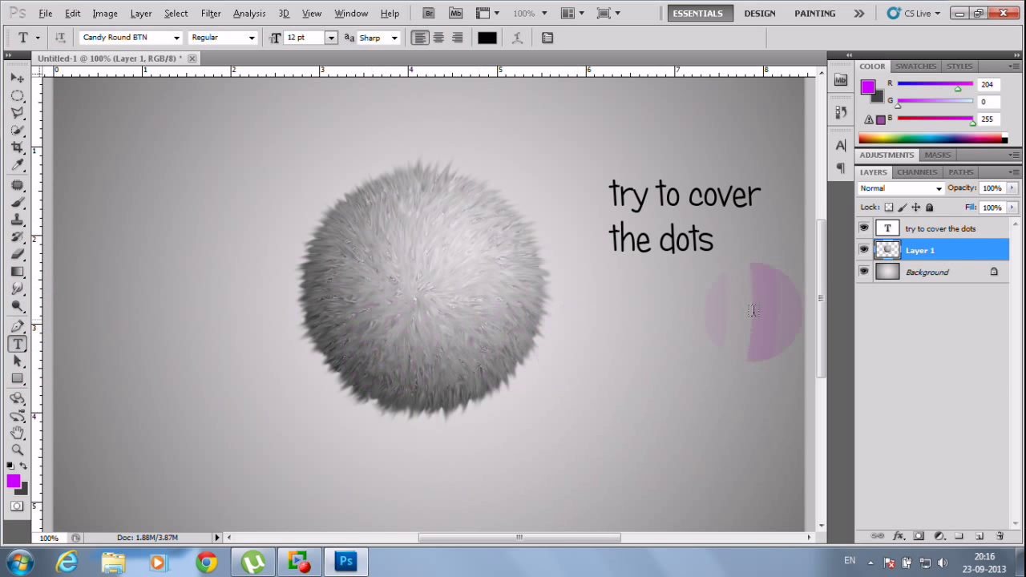
{"action": "double_click", "coordinate": [888, 229]}
{"action": "left_click", "coordinate": [640, 196]}
{"action": "key", "text": "ctrl+a"}
{"action": "type", "text": "re"}
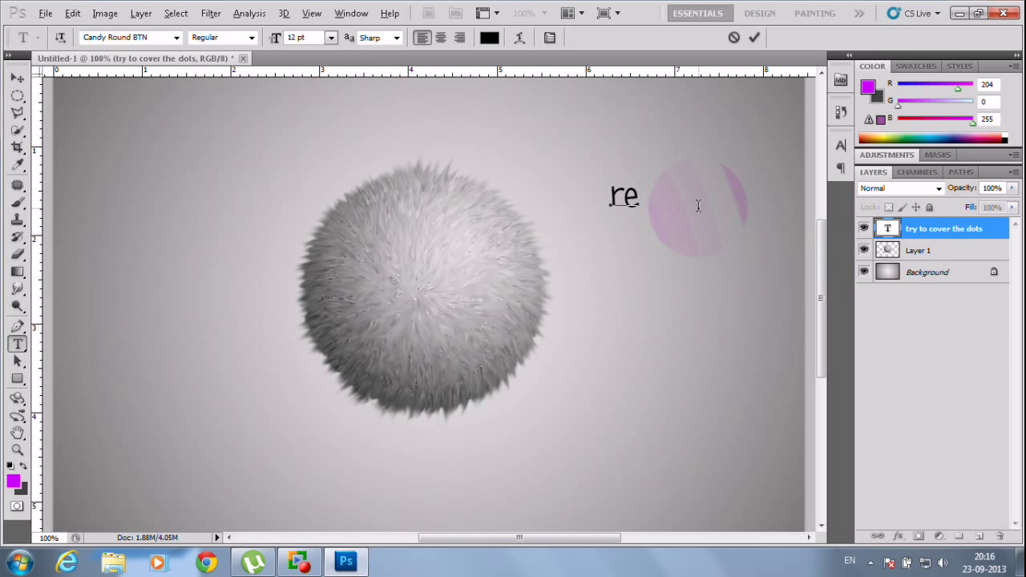
{"action": "type", "text": "member th"}
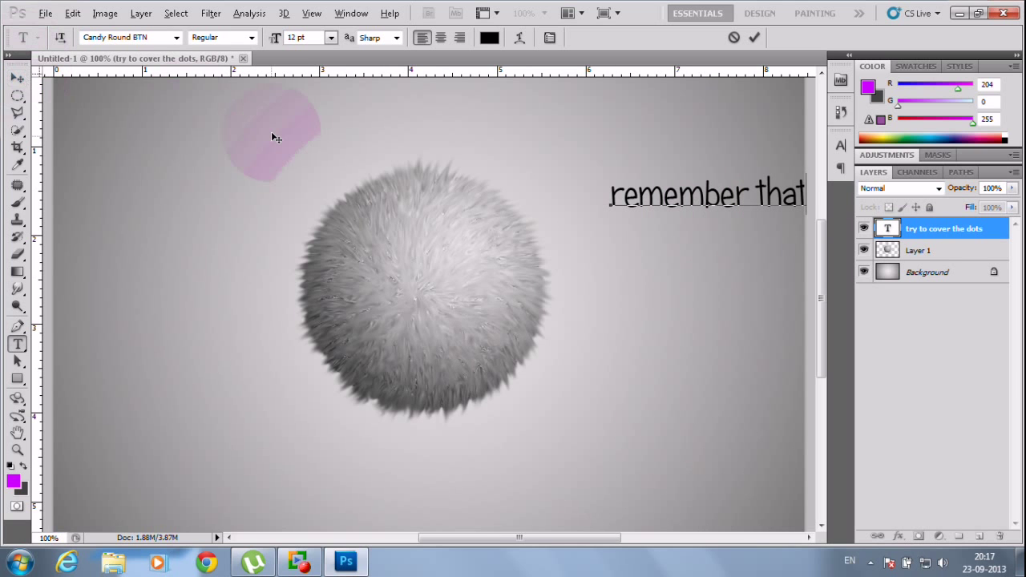
{"action": "type", "text": "at"}
{"action": "key", "text": "Return"}
{"action": "type", "text": "you are"}
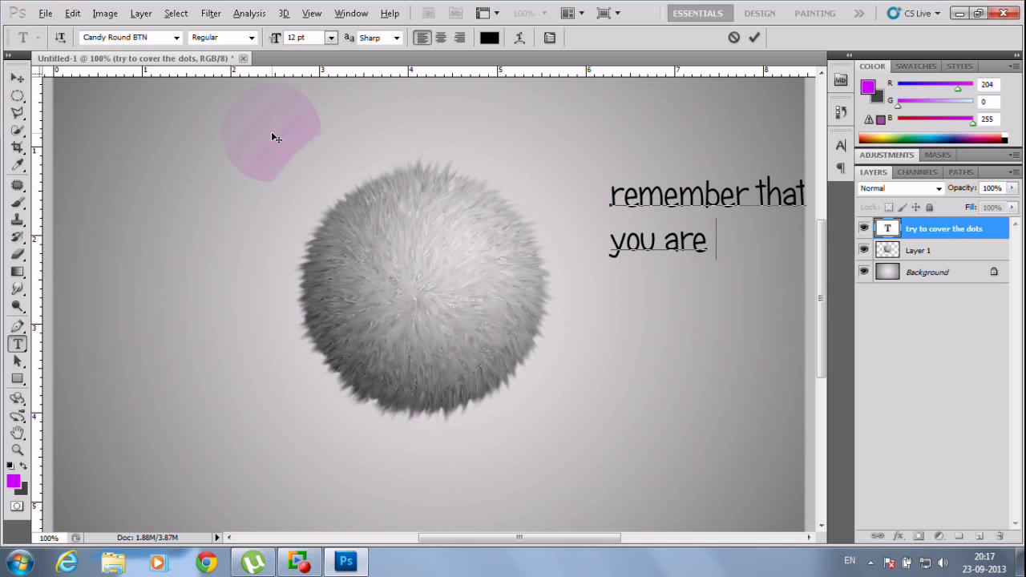
{"action": "left_click", "coordinate": [18, 290]}
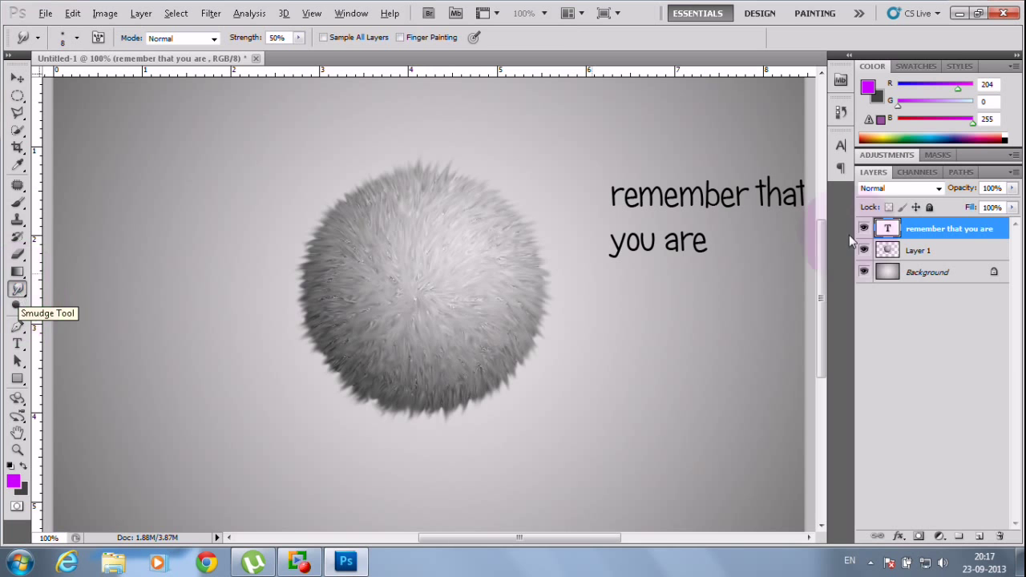
Append "smu" to the note's second line and move the note up and closer to the fur ball
{"action": "double_click", "coordinate": [884, 228]}
{"action": "left_click", "coordinate": [728, 242]}
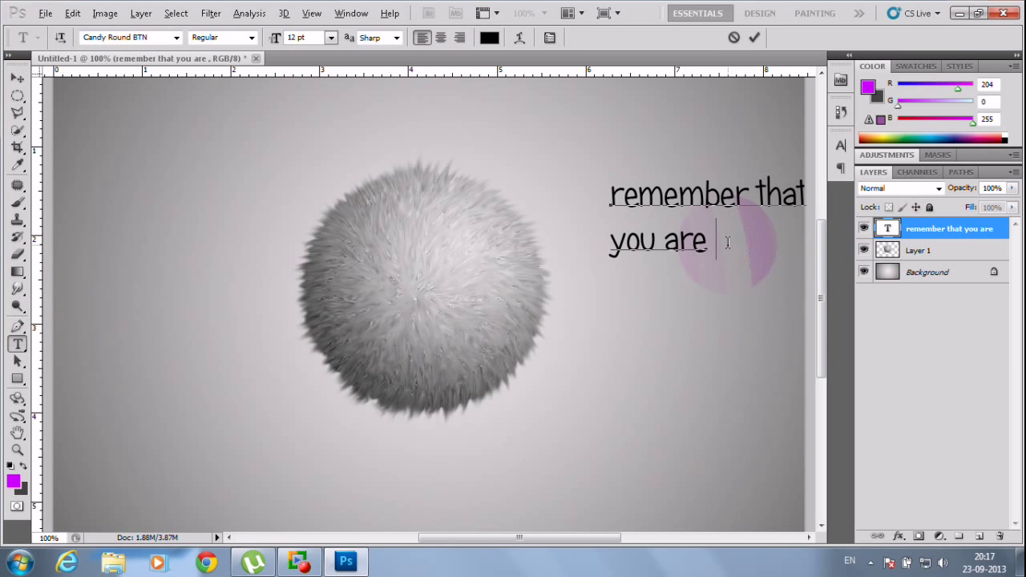
{"action": "type", "text": "smu"}
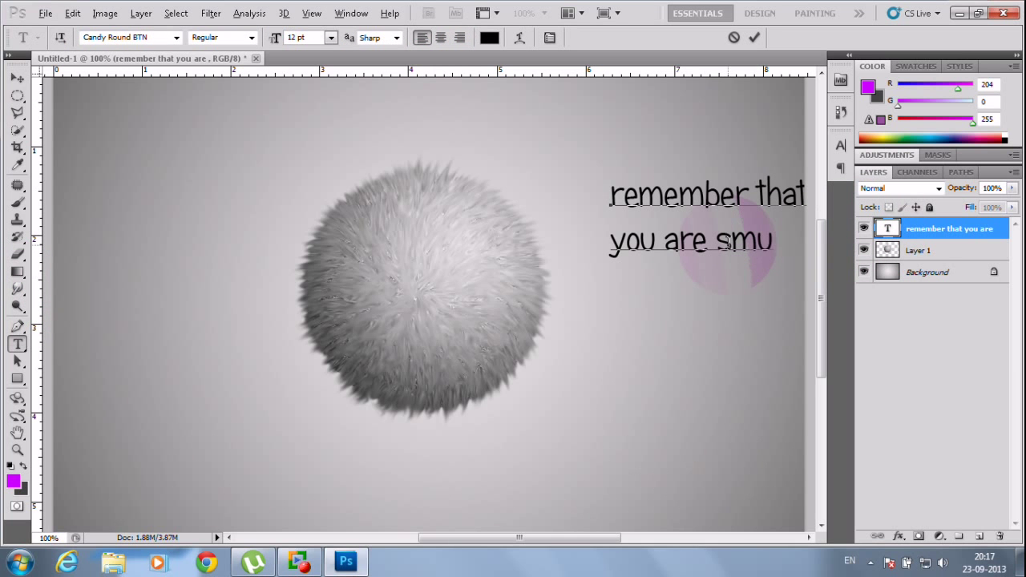
{"action": "left_click", "coordinate": [17, 78]}
{"action": "left_click_drag", "start_coordinate": [730, 238], "coordinate": [641, 188]}
Complete the note's second line as "you are smudging" and add a third line reading "towards th center.."
{"action": "double_click", "coordinate": [887, 228]}
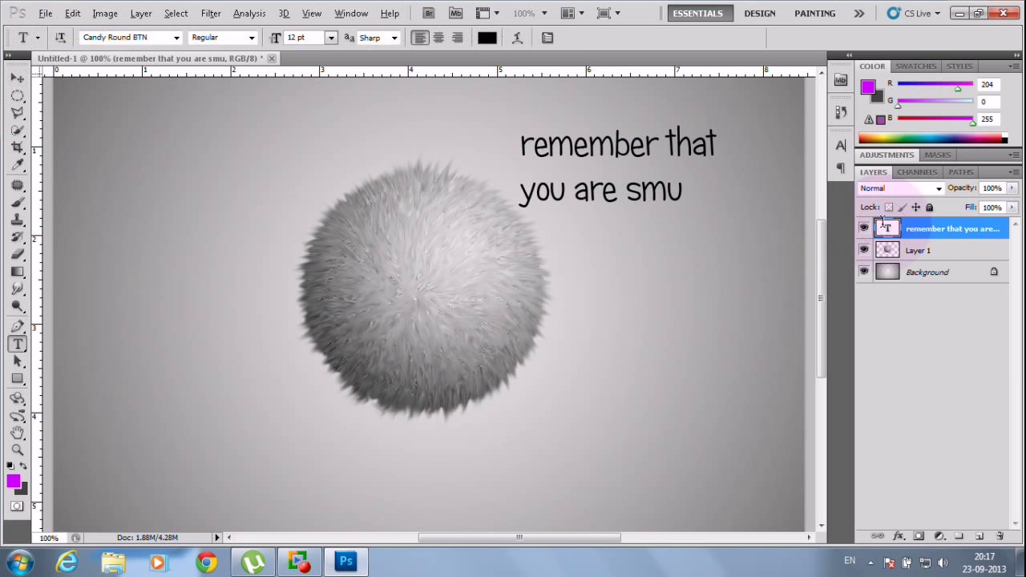
{"action": "left_click", "coordinate": [688, 185]}
{"action": "type", "text": "dging"}
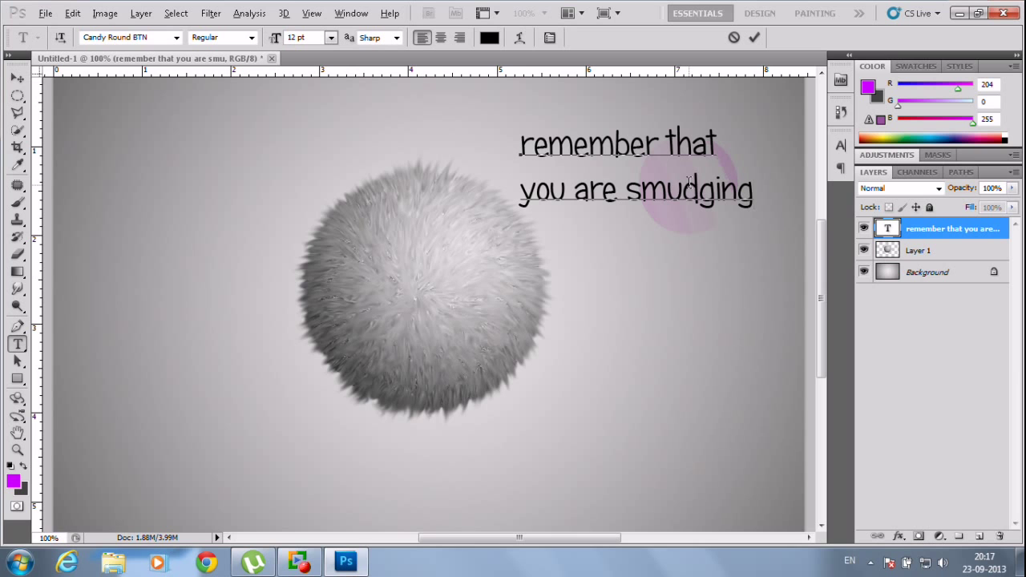
{"action": "type", "text": "towards th"}
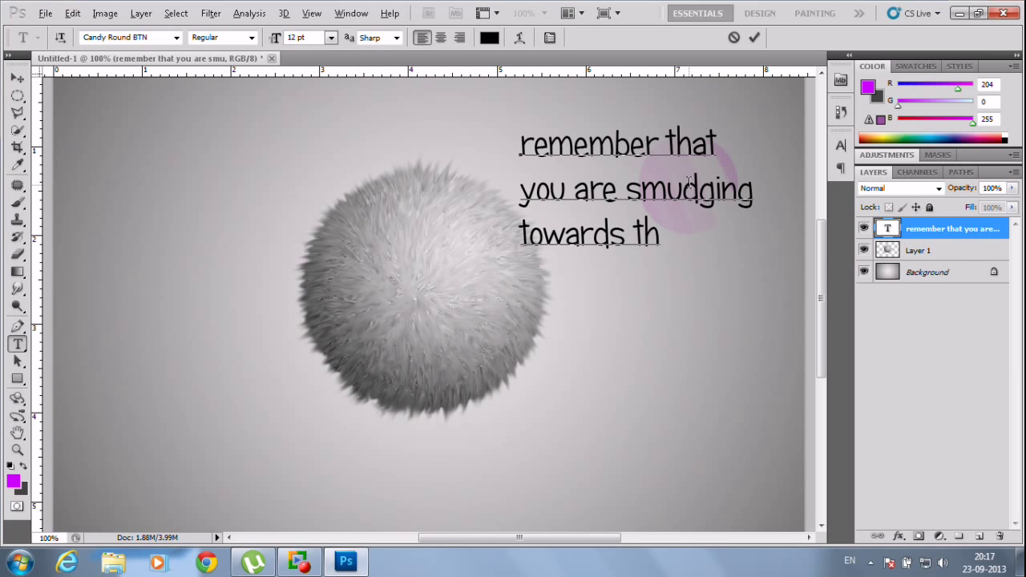
{"action": "type", "text": " c "}
{"action": "type", "text": "ntr"}
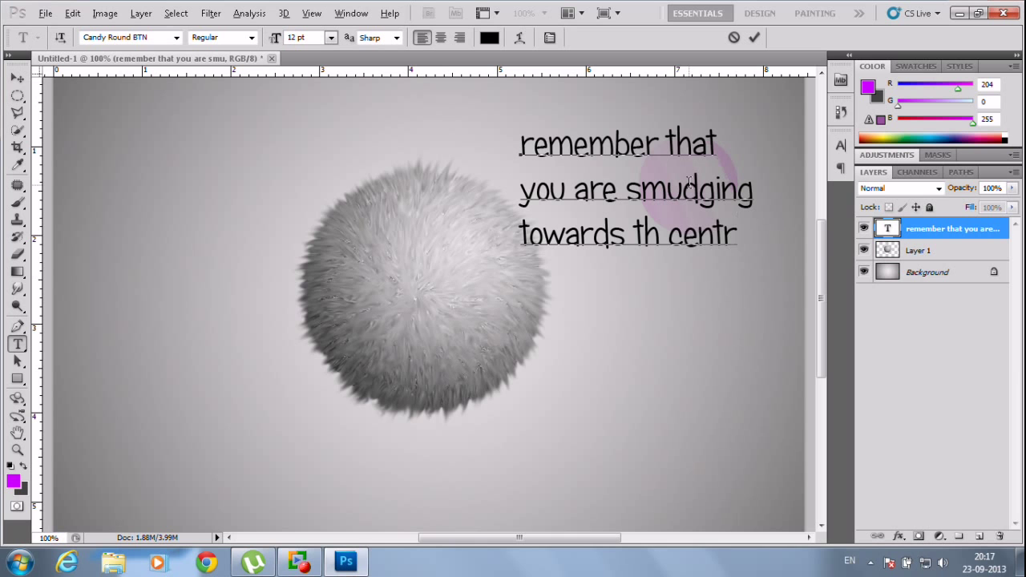
{"action": "key", "text": "BackSpace"}
{"action": "type", "text": "er.."}
Add a fourth line reading "or else you fur looks" to the note beside the fur ball
{"action": "type", "text": "or els"}
{"action": "type", "text": "e "}
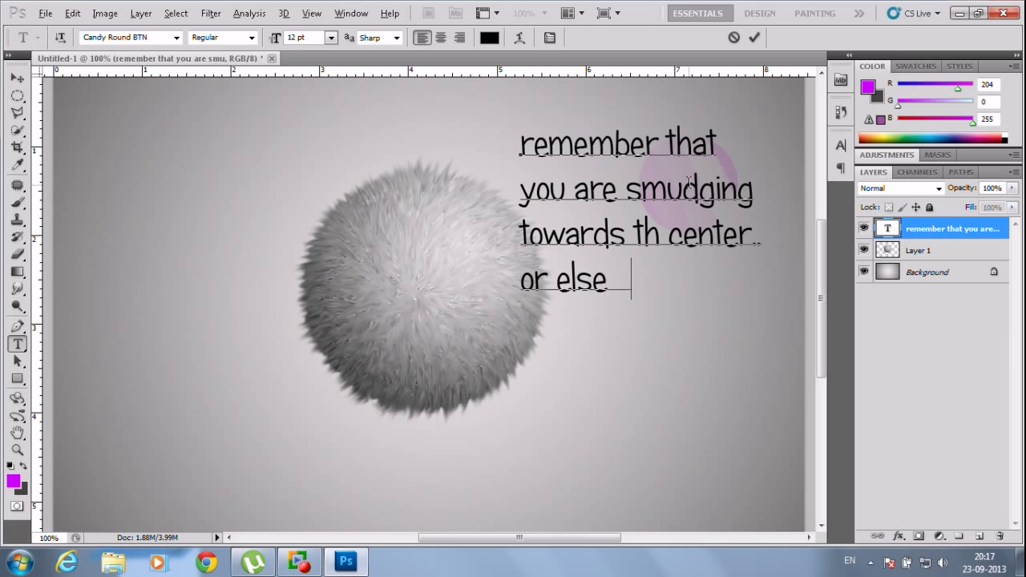
{"action": "type", "text": "you "}
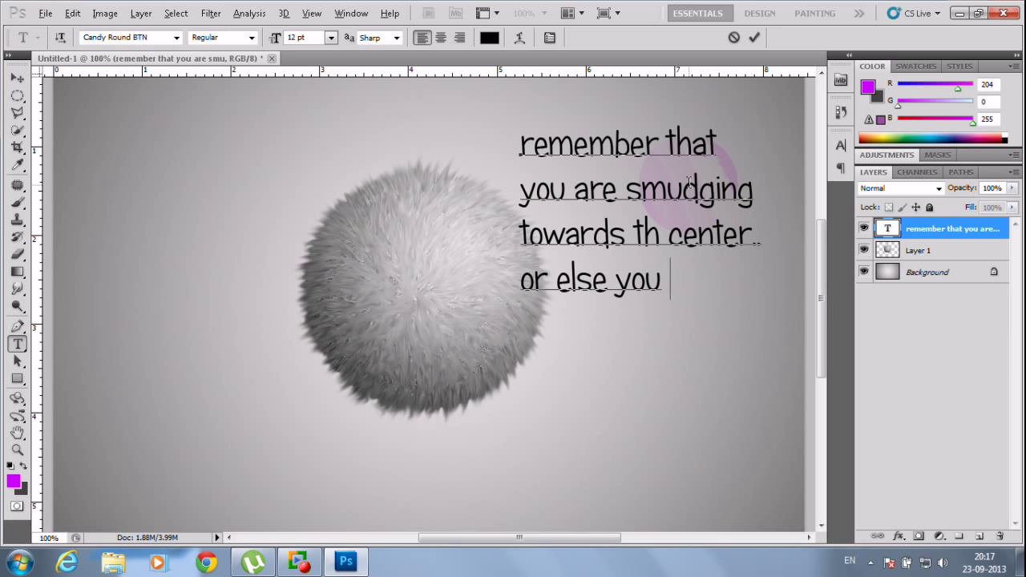
{"action": "type", "text": "fur looks"}
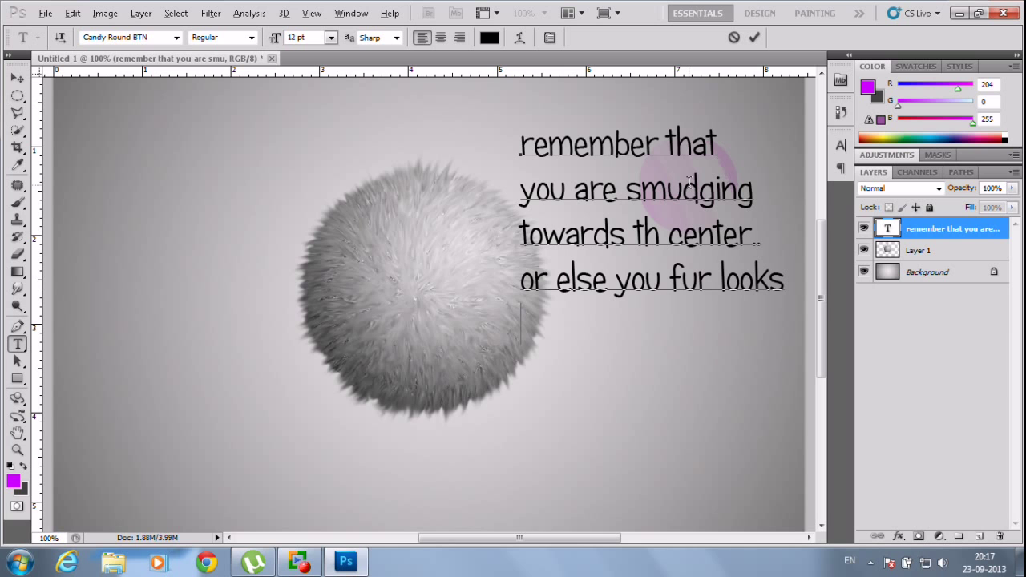
Add a fifth line reading "ugly....and looks" to the note
{"action": "type", "text": "ugly "}
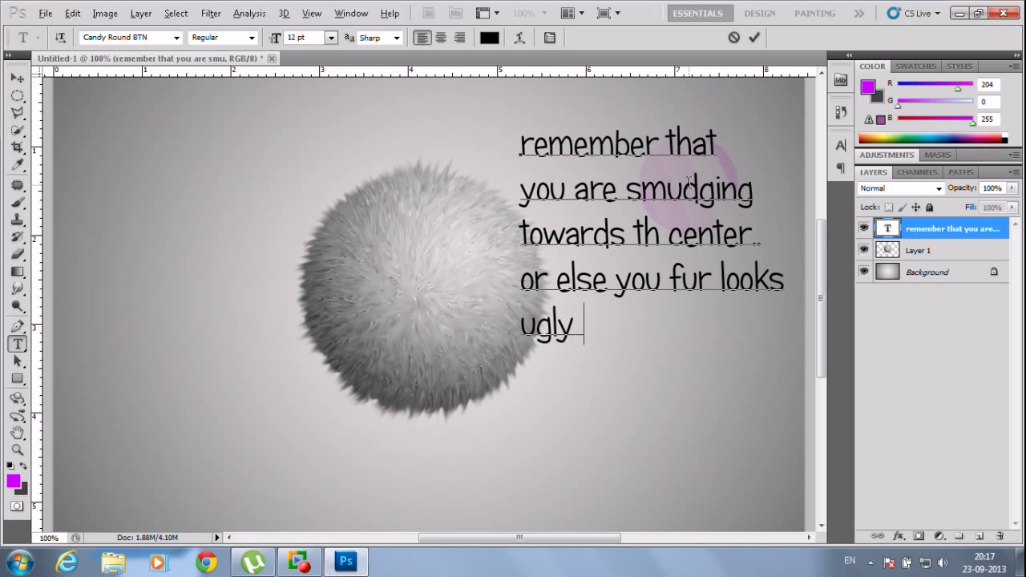
{"action": "type", "text": "...and "}
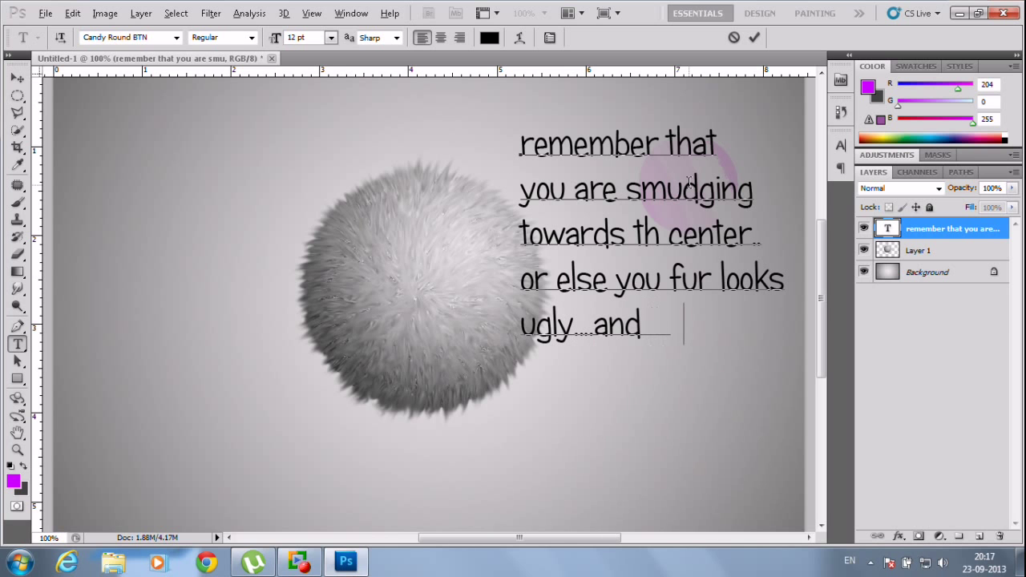
{"action": "type", "text": "look"}
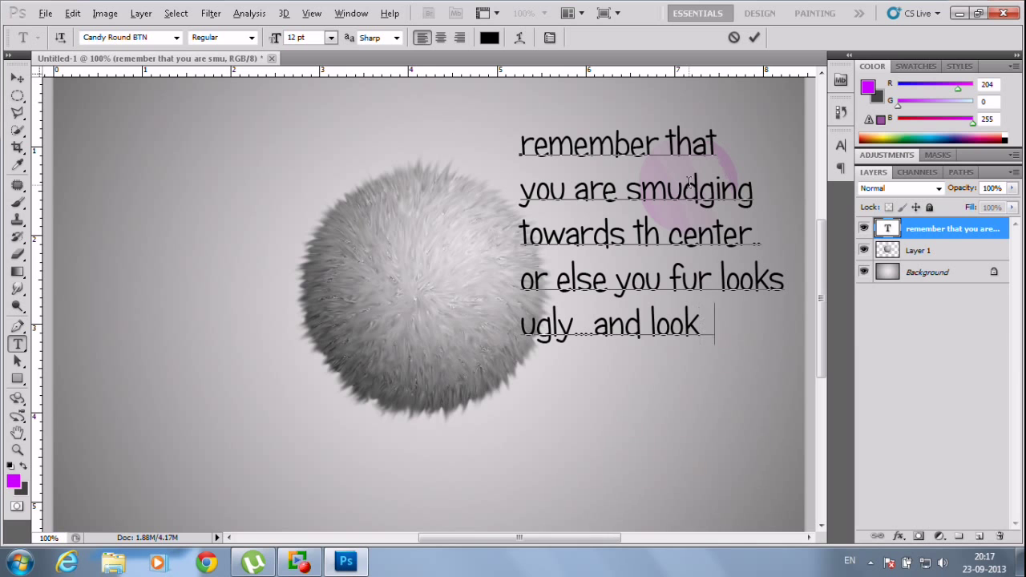
{"action": "type", "text": "a not at"}
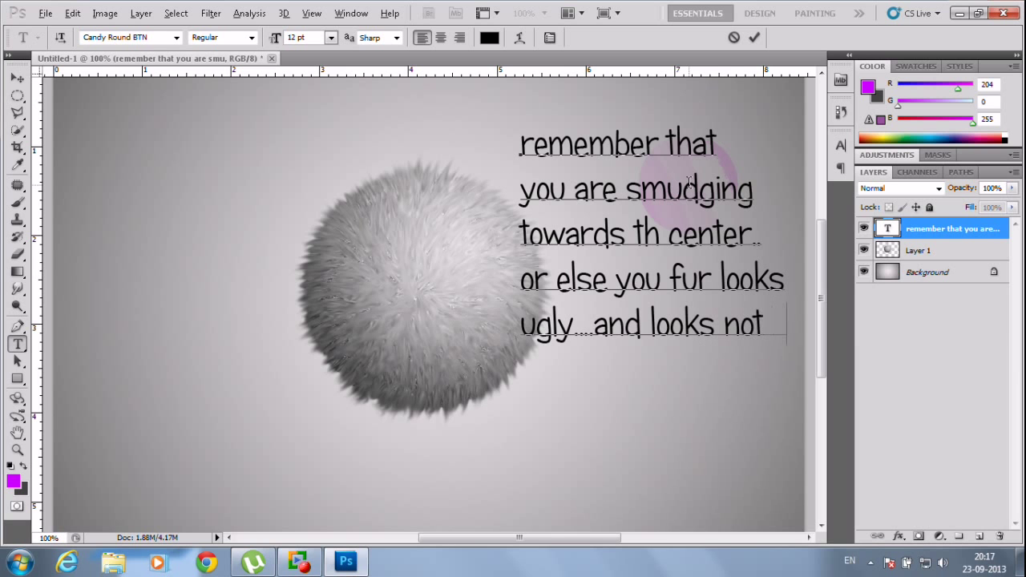
{"action": "key", "text": "BackSpace"}
{"action": "key", "text": "BackSpace"}
{"action": "key", "text": "BackSpace"}
{"action": "key", "text": "BackSpace"}
{"action": "key", "text": "BackSpace"}
{"action": "key", "text": "BackSpace"}
Finish the note with the lines "notatall a fur.....", "mind the basic while" and "doing......."
{"action": "type", "text": "n"}
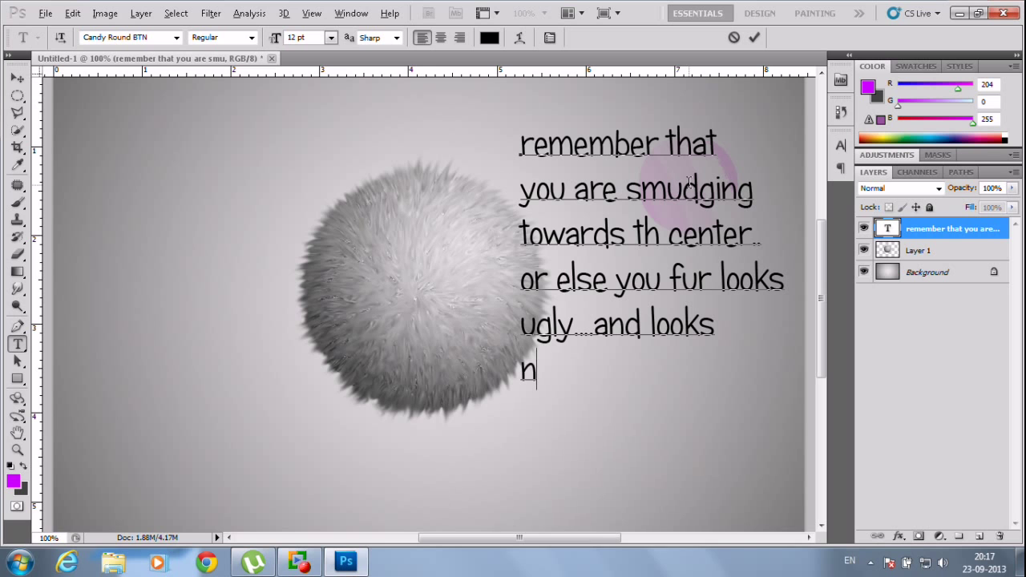
{"action": "type", "text": "otal"}
{"action": "type", "text": "tall a fur....."}
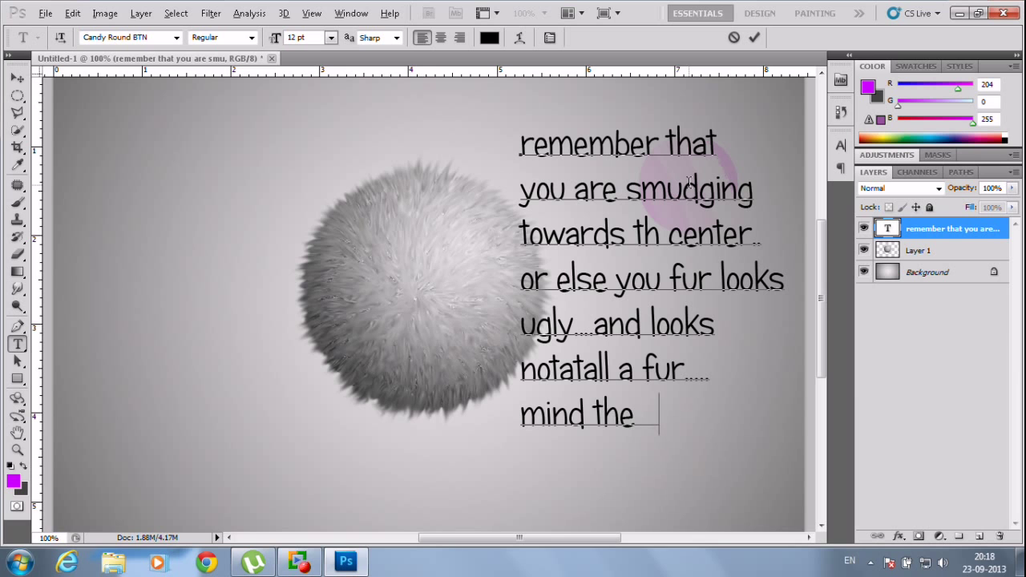
{"action": "type", "text": "basic while c"}
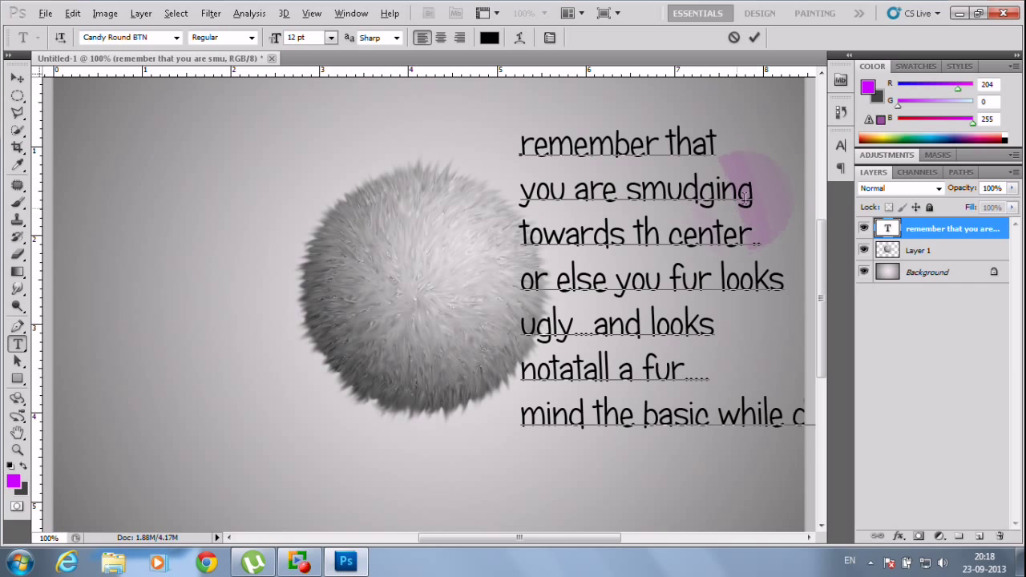
{"action": "key", "text": "BackSpace"}
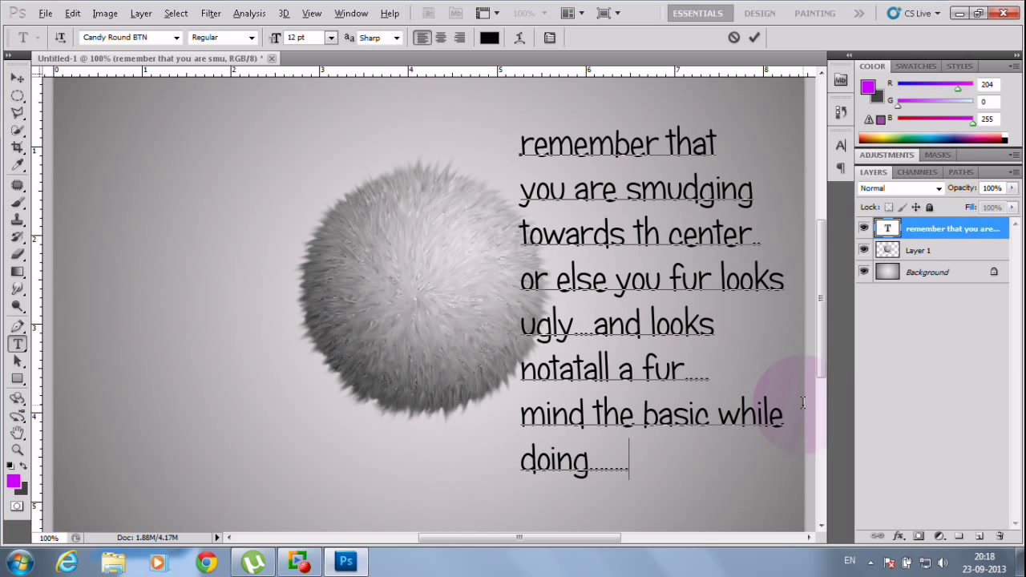
Replace the whole note with "Not lets give some" and "BETTER LOOK" on two lines and commit the text
{"action": "key", "text": "ctrl+a"}
{"action": "key", "text": "BackSpace"}
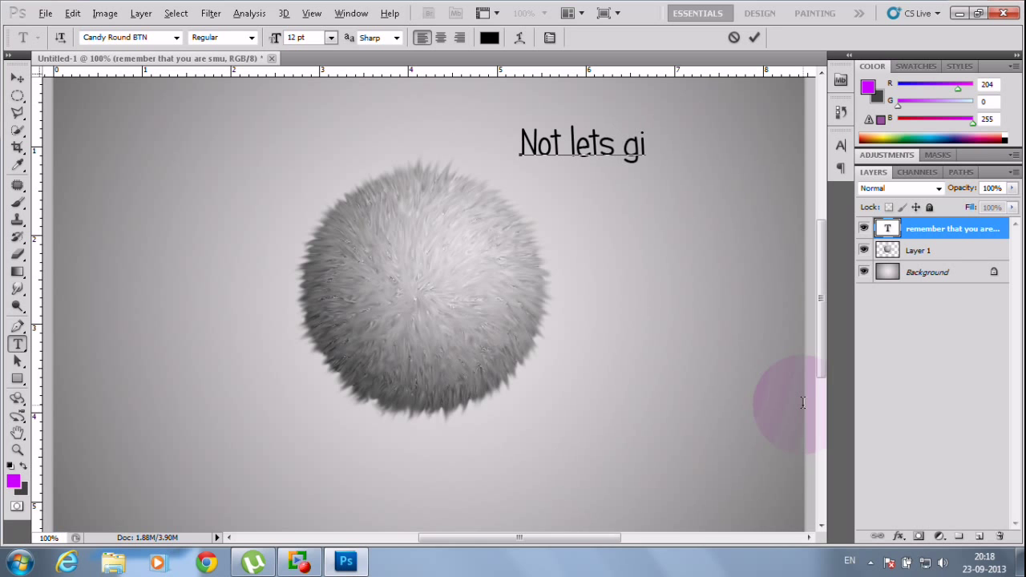
{"action": "type", "text": "Not lets give some"}
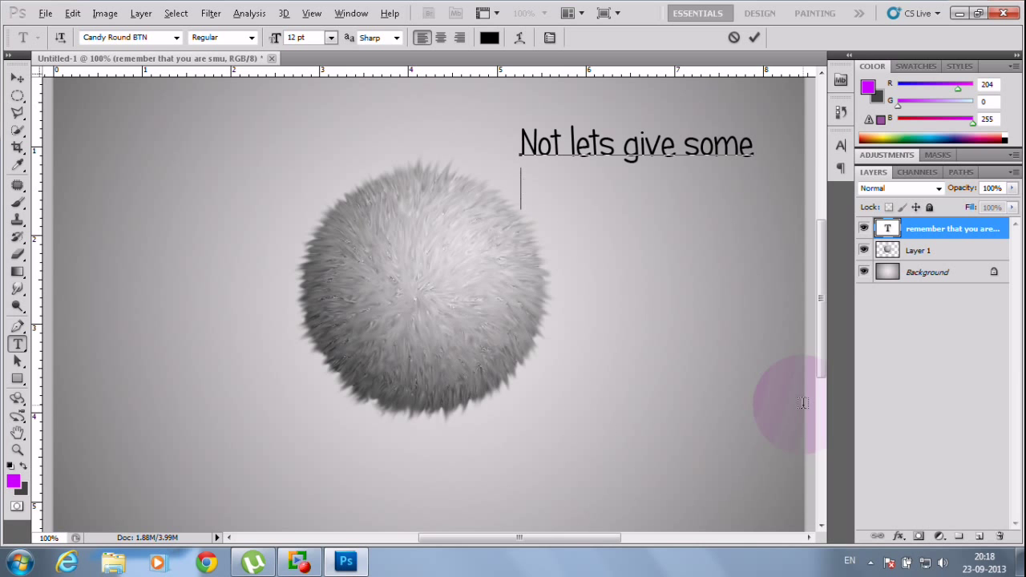
{"action": "type", "text": "BETTER"}
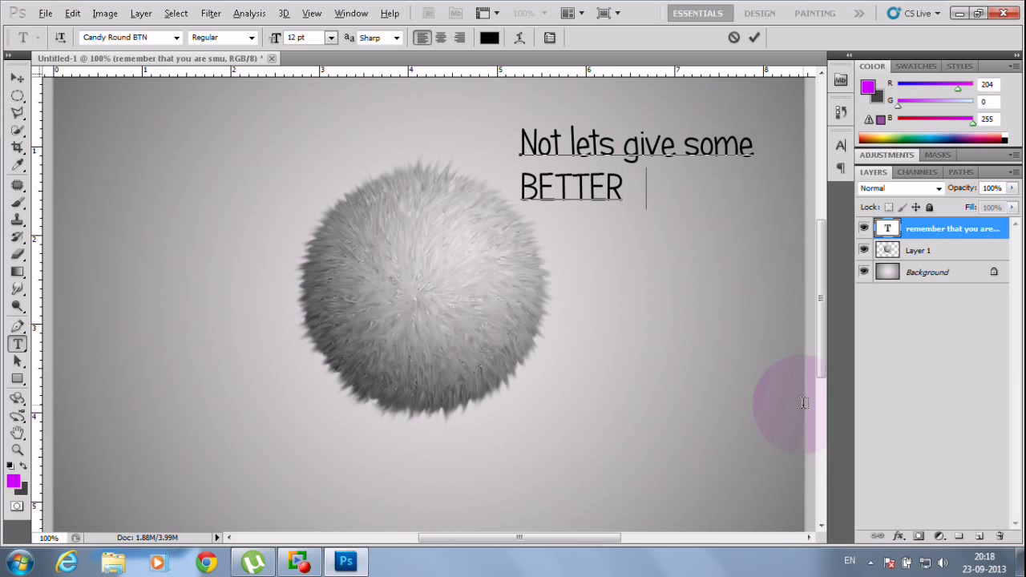
{"action": "type", "text": " LOOK"}
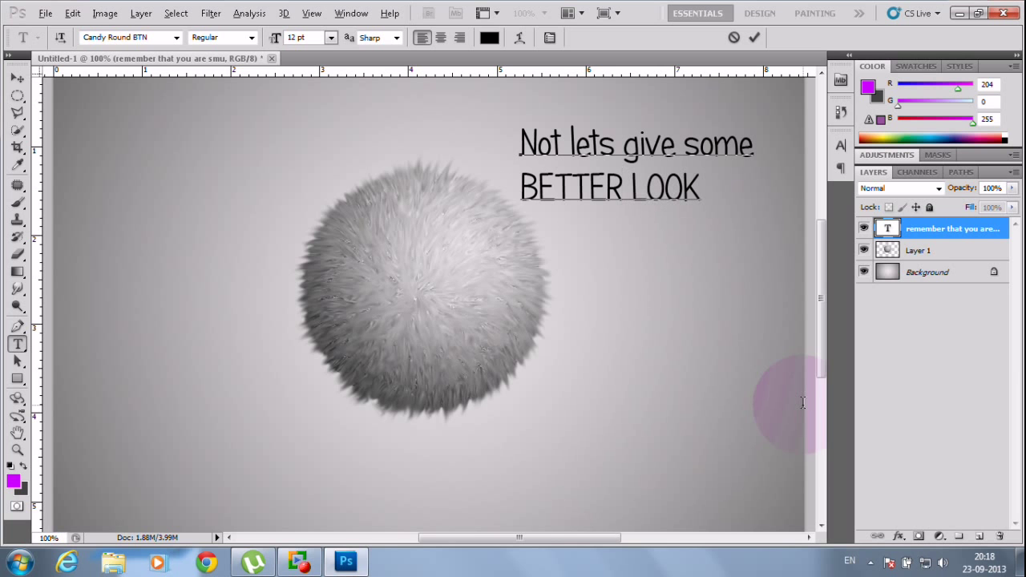
{"action": "left_click", "coordinate": [16, 78]}
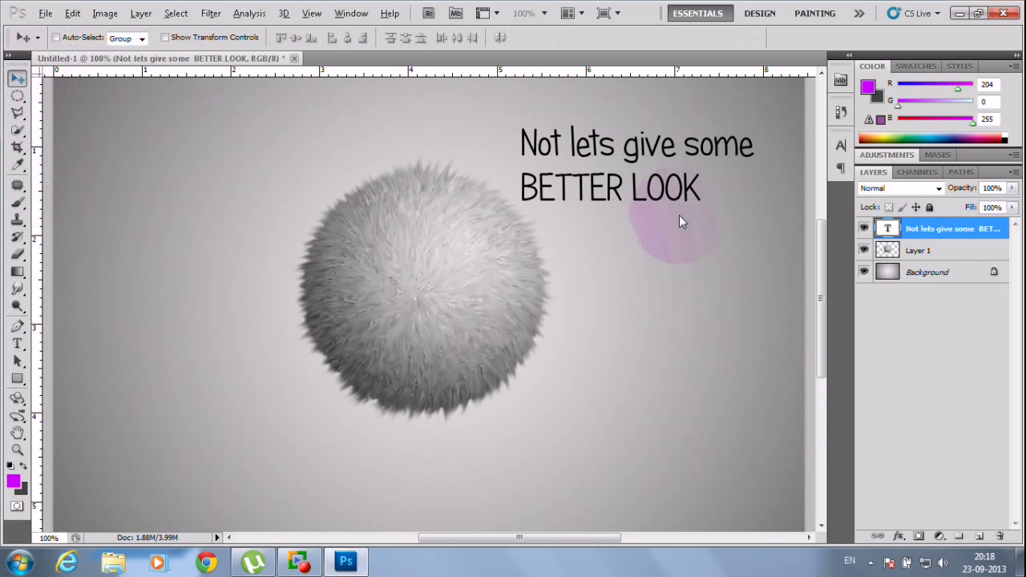
Delete all text from the note, leaving its text layer empty
{"action": "double_click", "coordinate": [888, 230]}
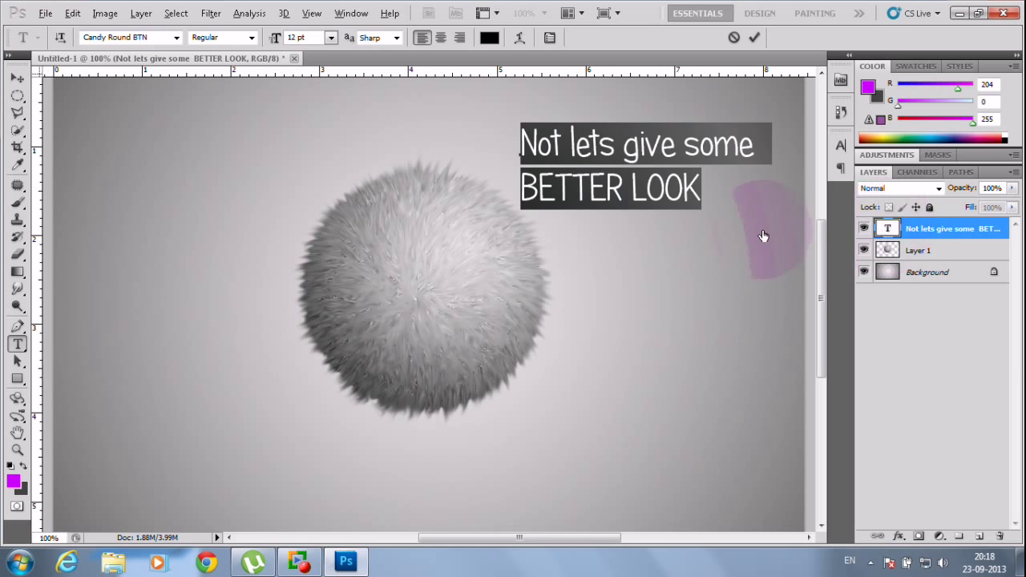
{"action": "key", "text": "Delete"}
{"action": "left_click", "coordinate": [896, 250]}
{"action": "left_click", "coordinate": [918, 252]}
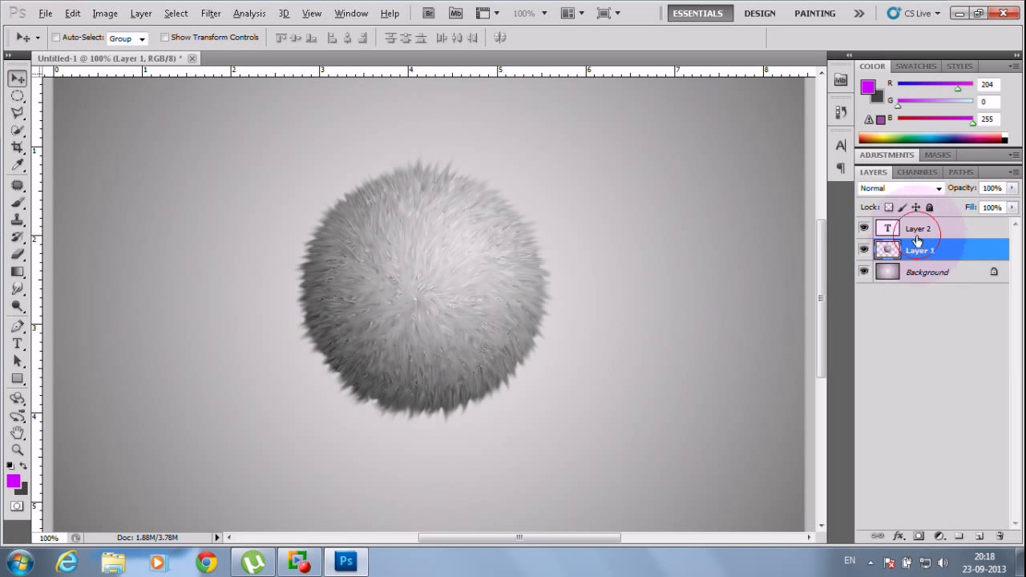
{"action": "left_click", "coordinate": [918, 239]}
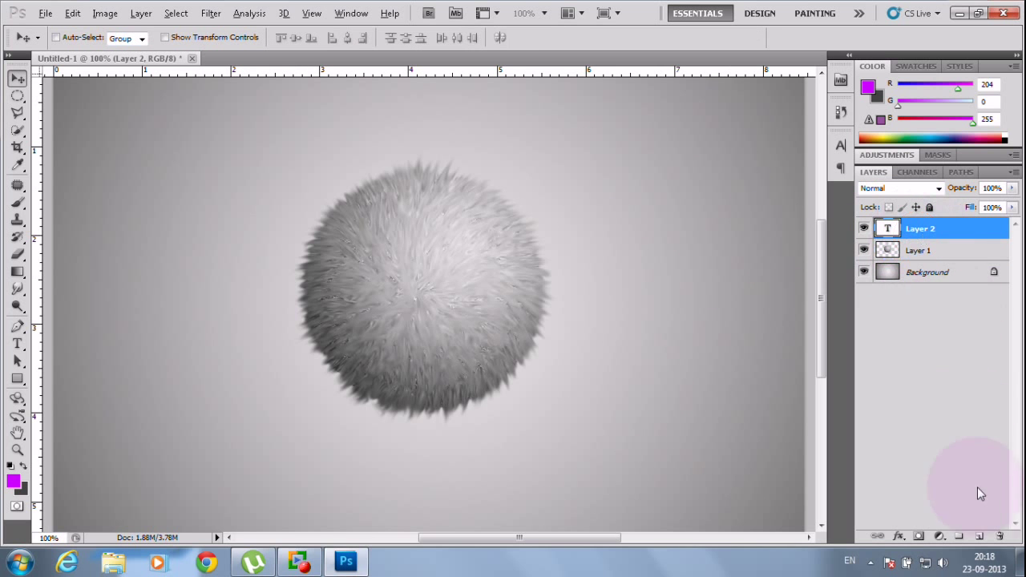
Add a new layer directly beneath the fur ball's layer and move the fur ball slightly up on the canvas
{"action": "left_click", "coordinate": [977, 539]}
{"action": "key", "text": "ctrl+minus"}
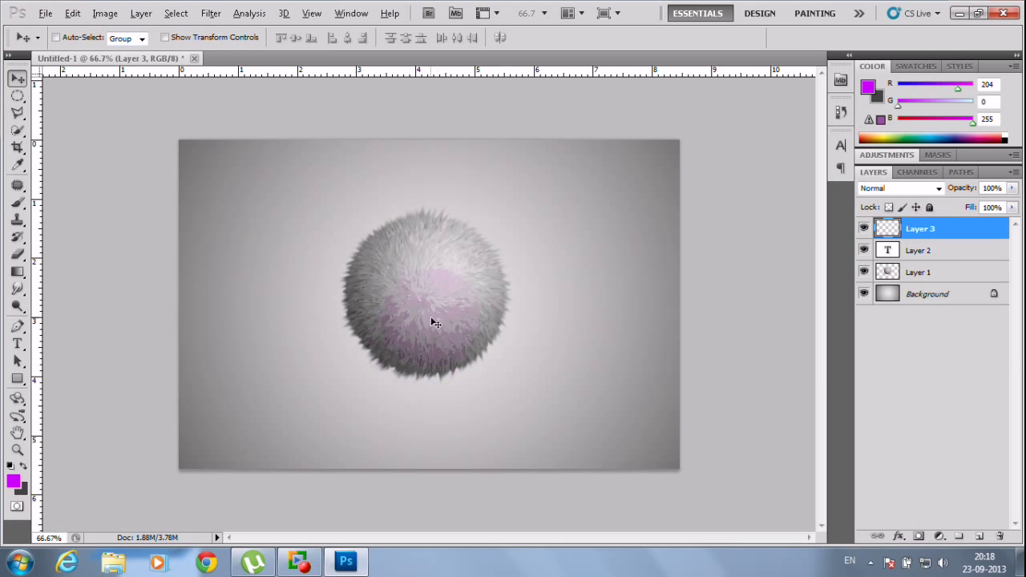
{"action": "left_click", "coordinate": [920, 271]}
{"action": "left_click_drag", "start_coordinate": [449, 321], "coordinate": [453, 294]}
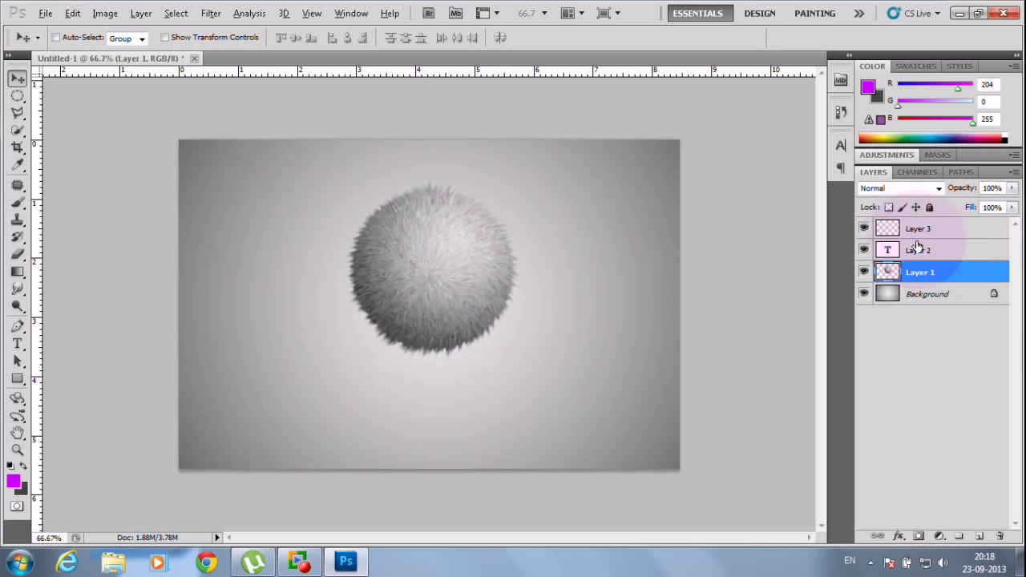
{"action": "left_click_drag", "start_coordinate": [911, 229], "coordinate": [909, 289]}
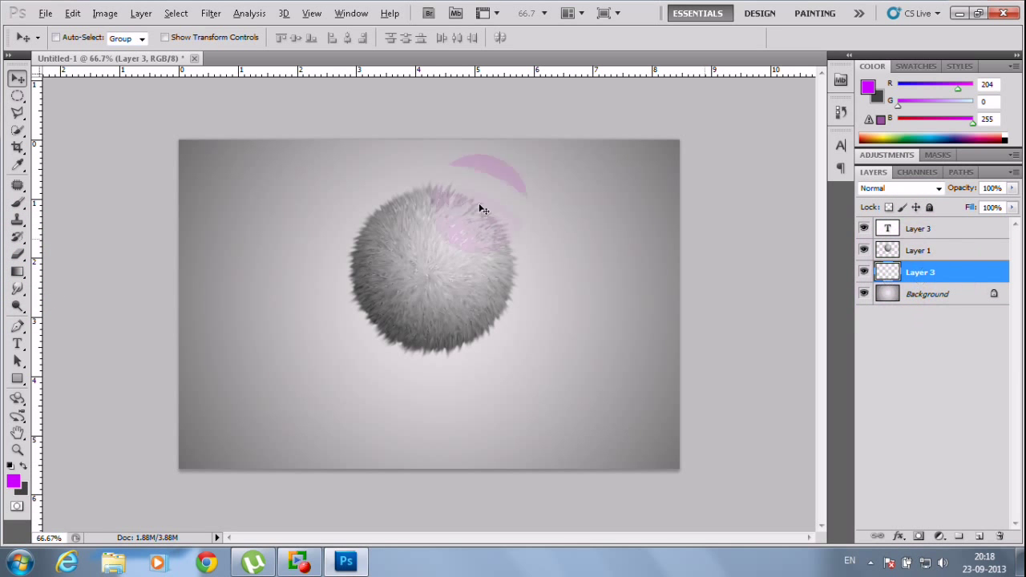
Draw a circular selection smaller than the fur ball, overlapping its lower-left edge
{"action": "left_click", "coordinate": [17, 96]}
{"action": "left_click_drag", "start_coordinate": [336, 314], "coordinate": [552, 431]}
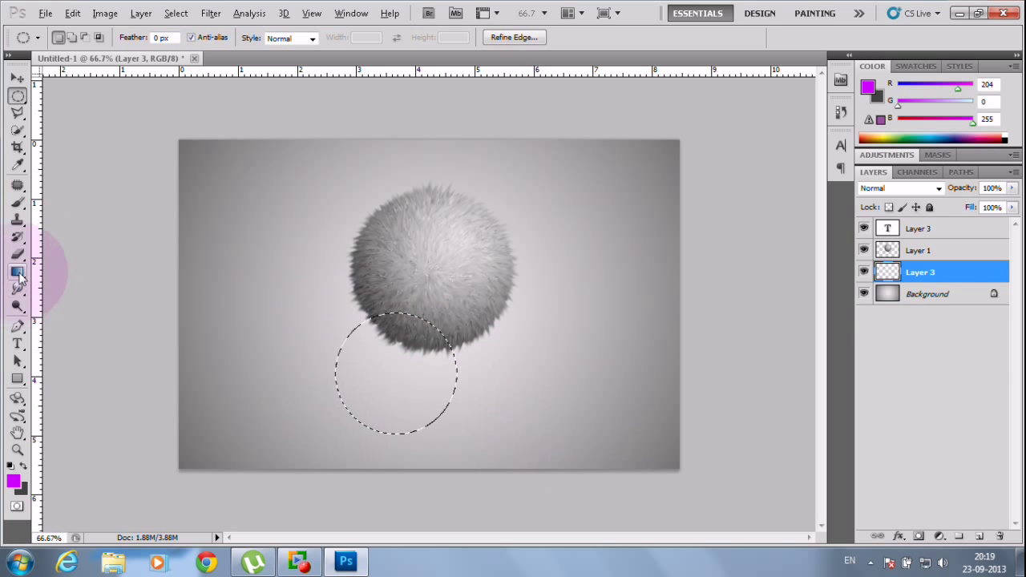
Reverse the custom gradient's colour stops so it runs from black at 0% to light grey
{"action": "left_click", "coordinate": [18, 271]}
{"action": "left_click", "coordinate": [80, 38]}
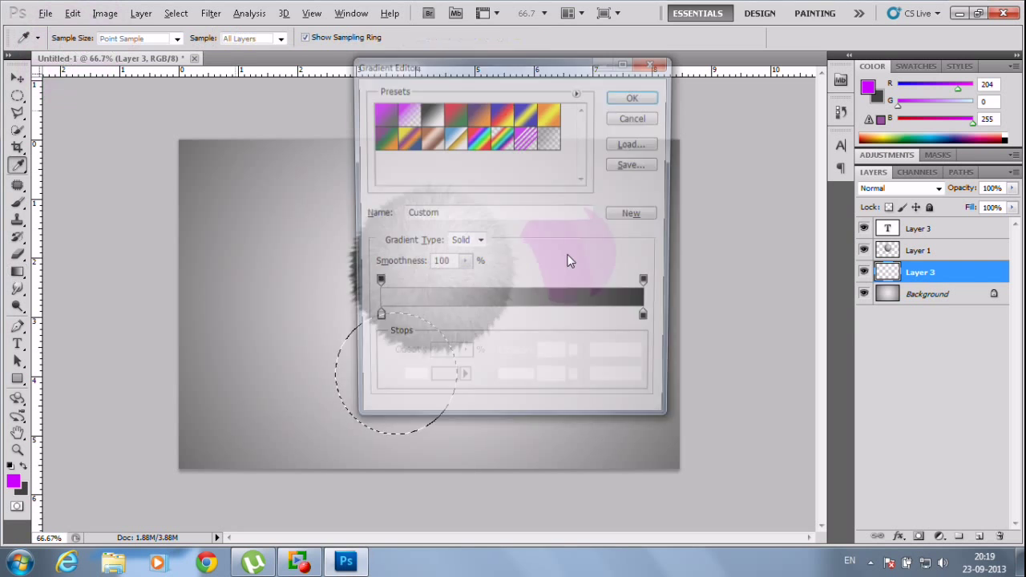
{"action": "left_click_drag", "start_coordinate": [650, 322], "coordinate": [738, 327]}
{"action": "left_click_drag", "start_coordinate": [412, 320], "coordinate": [311, 319]}
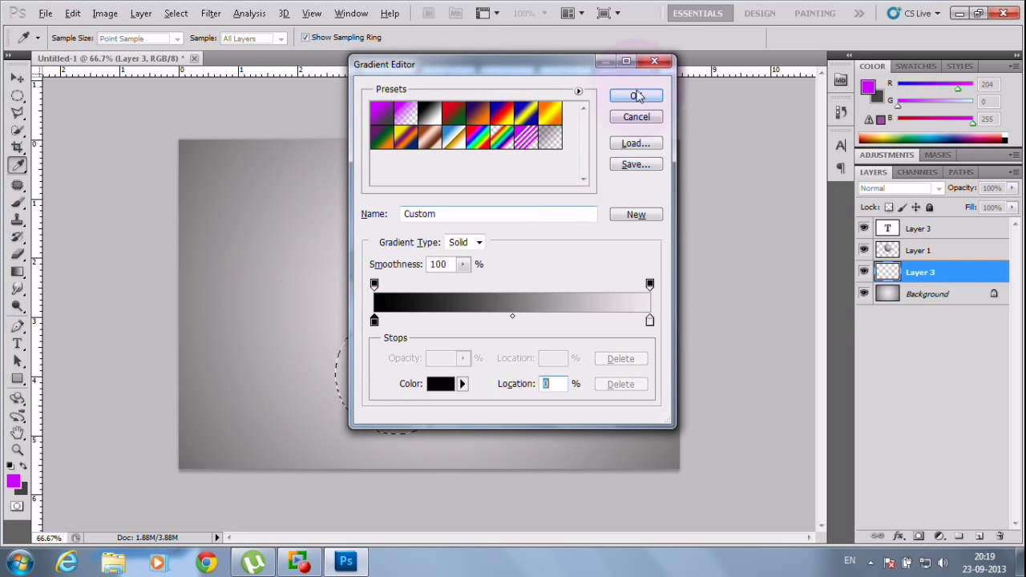
{"action": "left_click", "coordinate": [636, 96]}
Try filling the circular selection with the black-to-light radial gradient from its centre, undoing each attempt
{"action": "left_click_drag", "start_coordinate": [399, 379], "coordinate": [491, 368]}
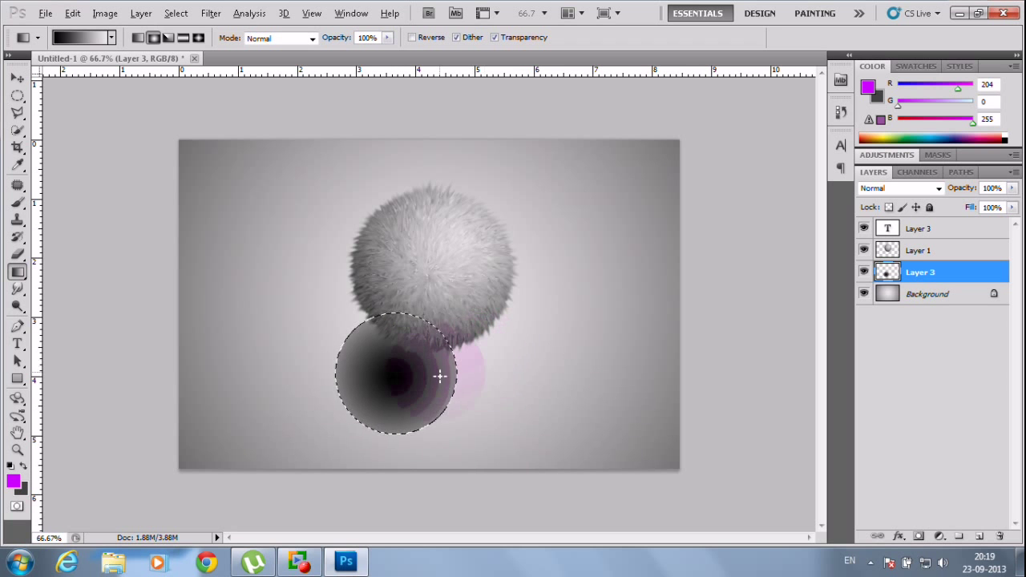
{"action": "key", "text": "ctrl+z"}
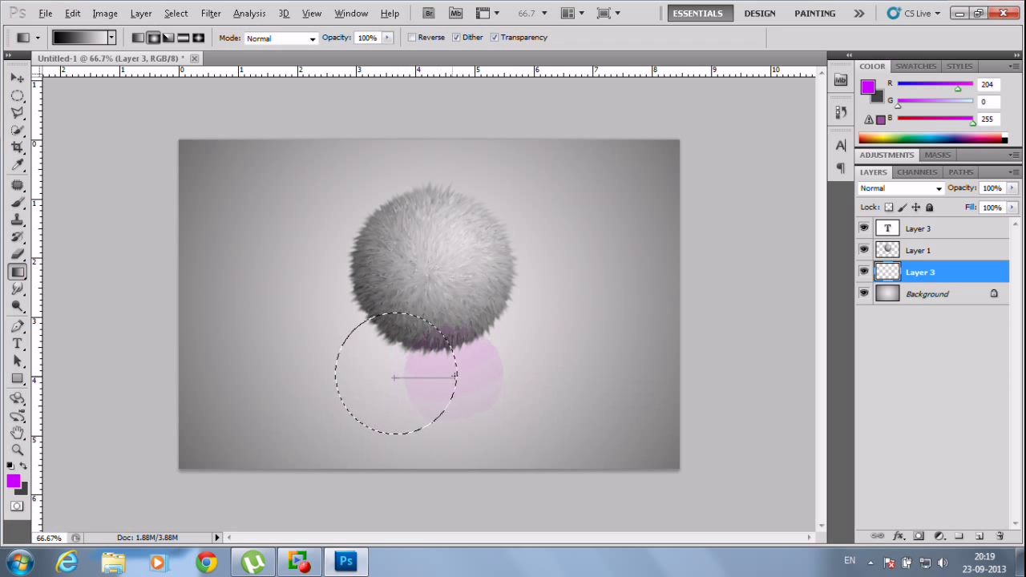
{"action": "left_click_drag", "start_coordinate": [393, 377], "coordinate": [454, 375]}
{"action": "key", "text": "ctrl+z"}
{"action": "left_click_drag", "start_coordinate": [392, 373], "coordinate": [455, 373]}
{"action": "key", "text": "ctrl+z"}
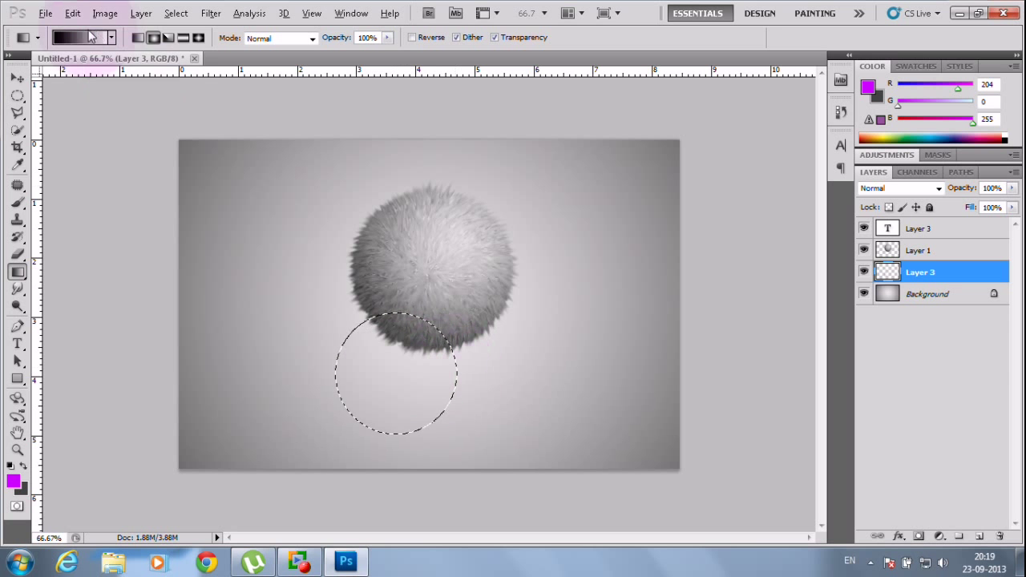
Fill the circular selection from its centre using the grey-to-transparent gradient preset, then deselect
{"action": "left_click", "coordinate": [112, 37]}
{"action": "left_click", "coordinate": [77, 37]}
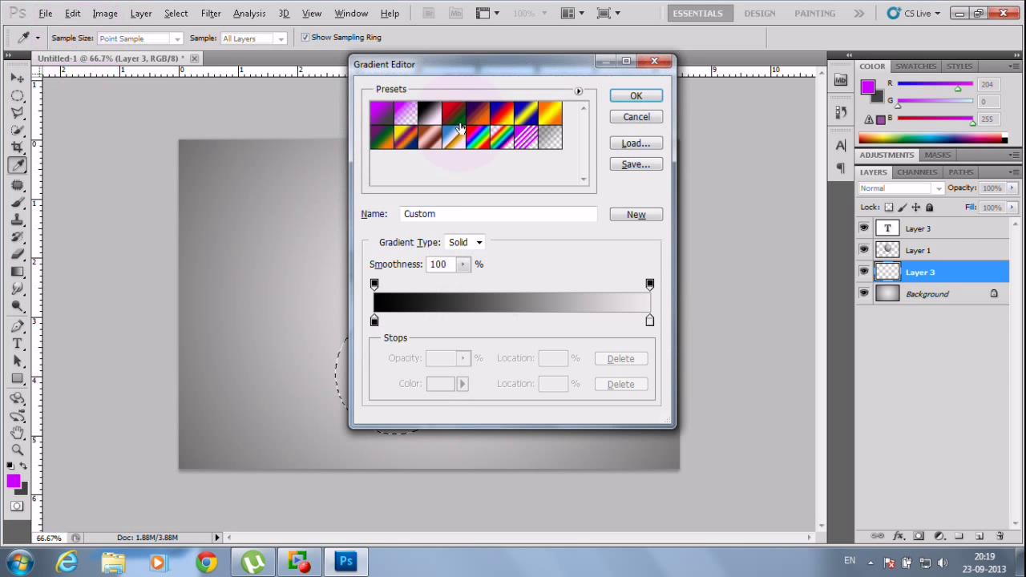
{"action": "left_click", "coordinate": [558, 143]}
{"action": "key", "text": "Return"}
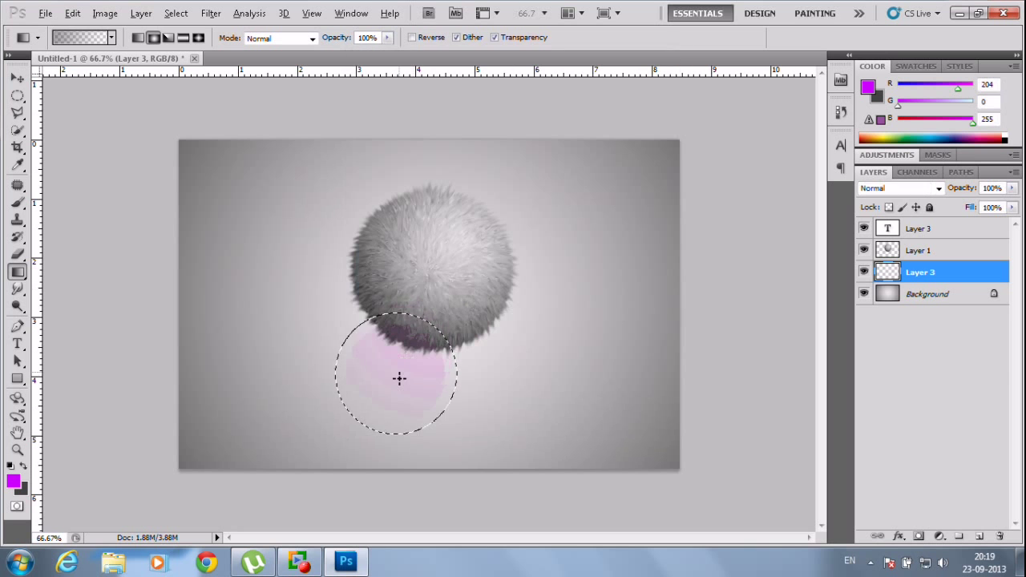
{"action": "left_click_drag", "start_coordinate": [399, 378], "coordinate": [405, 400]}
{"action": "key", "text": "ctrl+z"}
{"action": "key", "text": "ctrl+d"}
Transform the gradient spot to 147.70% width and 24.38% height as a shadow under the fur ball, and select the ball's layer
{"action": "left_click", "coordinate": [17, 78]}
{"action": "key", "text": "ctrl+t"}
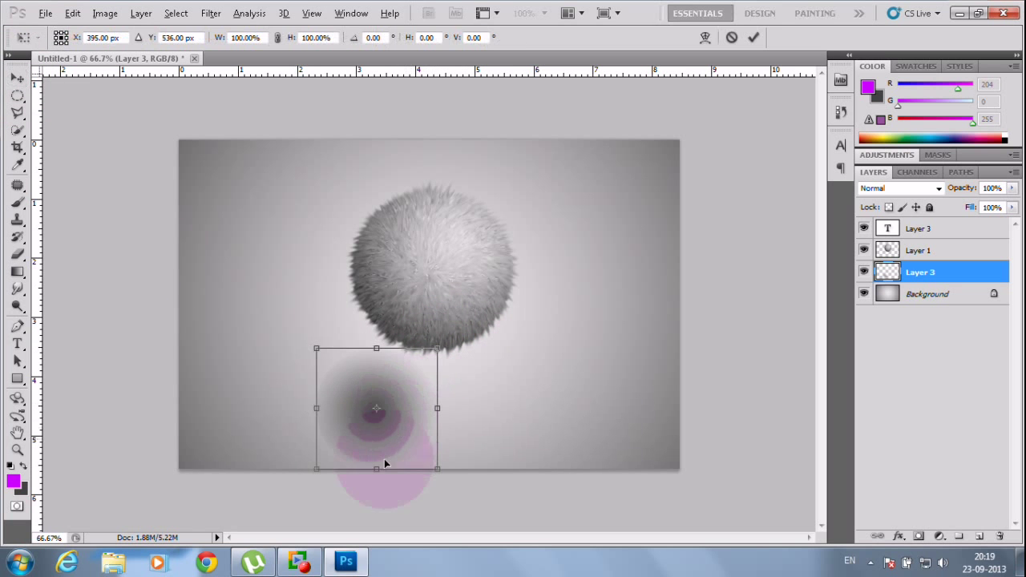
{"action": "left_click_drag", "start_coordinate": [376, 468], "coordinate": [571, 352]}
{"action": "left_click_drag", "start_coordinate": [474, 354], "coordinate": [456, 352]}
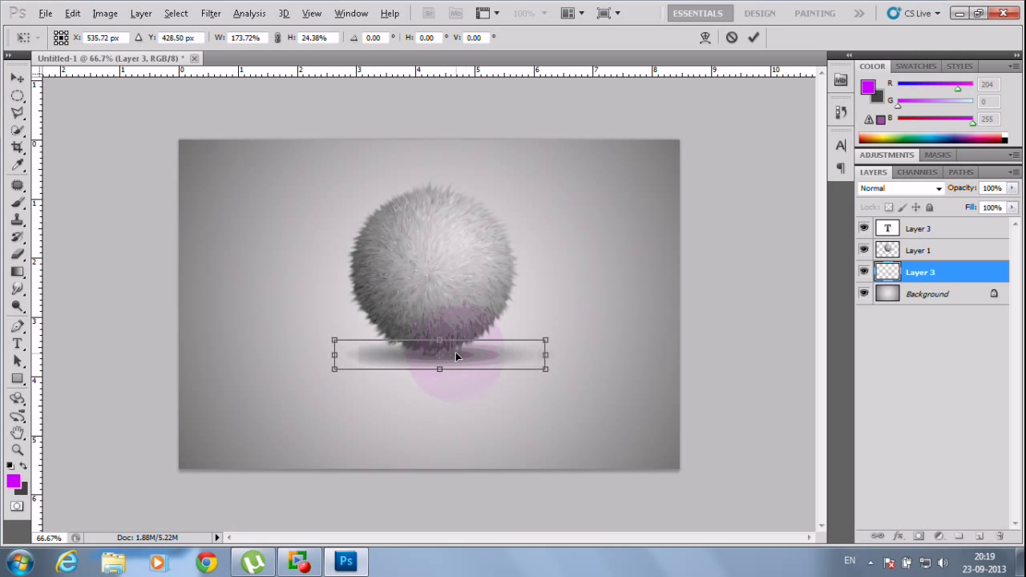
{"action": "mouse_move", "coordinate": [545, 354]}
{"action": "left_mouse_down"}
{"action": "mouse_move", "coordinate": [481, 355]}
{"action": "mouse_move", "coordinate": [543, 355]}
{"action": "mouse_move", "coordinate": [528, 354]}
{"action": "left_mouse_up"}
{"action": "left_click", "coordinate": [332, 354]}
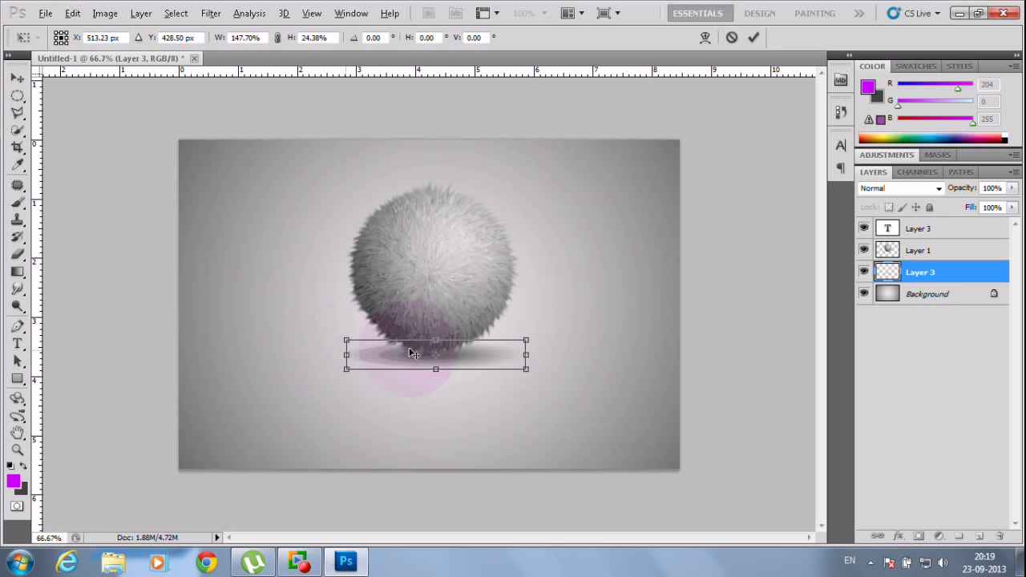
{"action": "key", "text": "Return"}
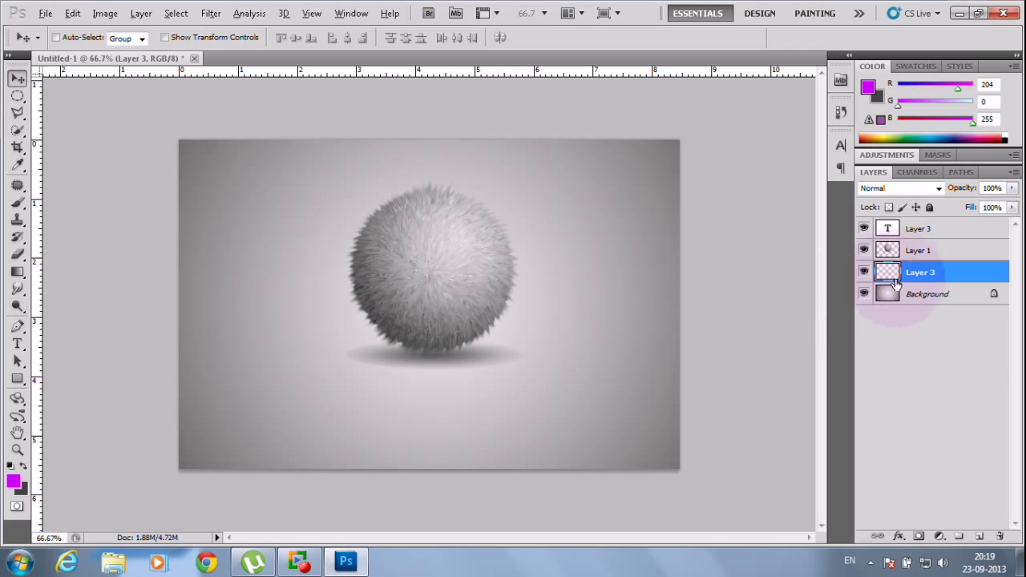
{"action": "left_click", "coordinate": [910, 251]}
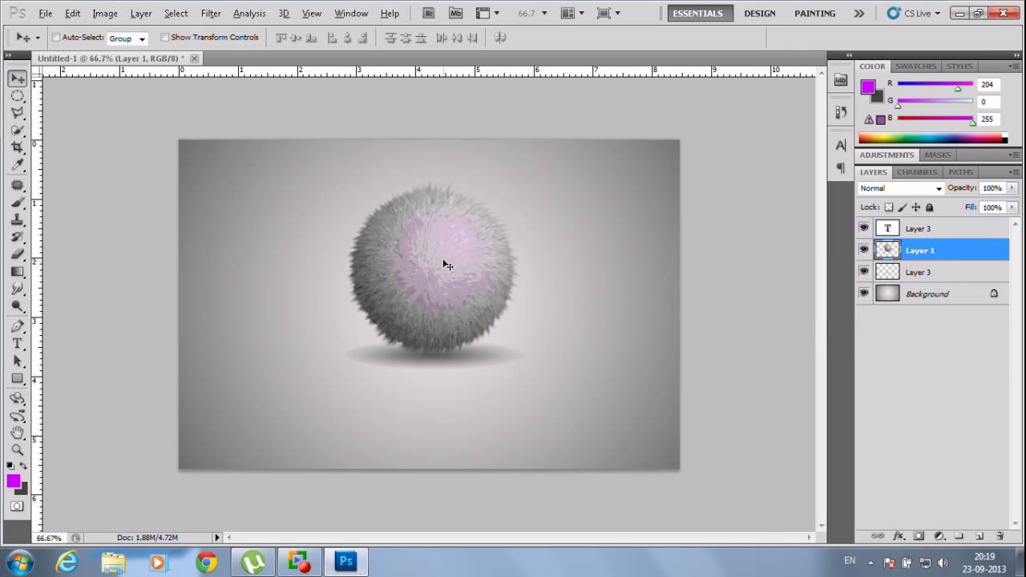
Place a duplicate of the fur ball layer below the shadow layer and move the copy directly beneath the ball as a reflection
{"action": "left_click", "coordinate": [942, 252]}
{"action": "right_click", "coordinate": [935, 253]}
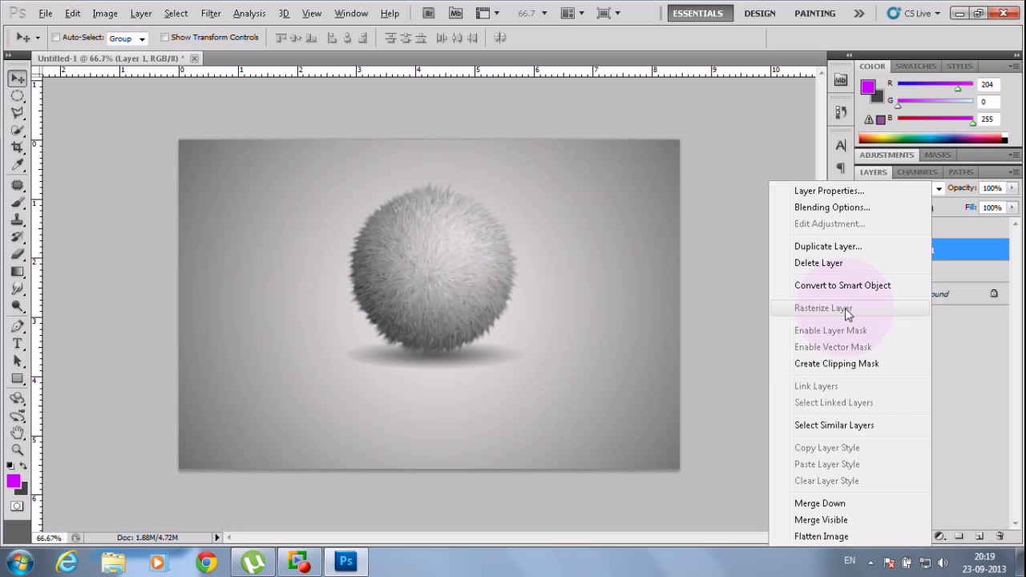
{"action": "left_click", "coordinate": [834, 248]}
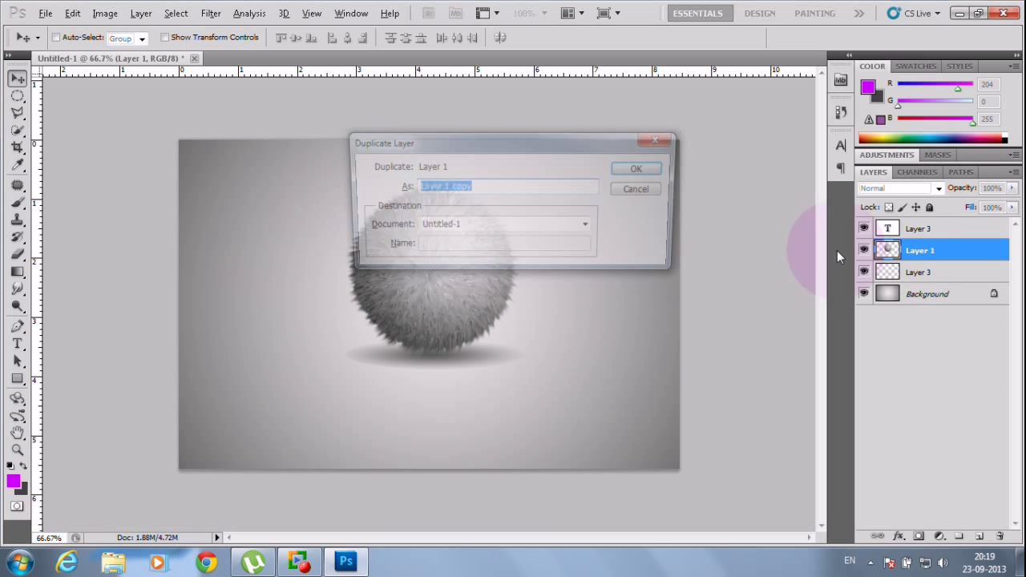
{"action": "left_click", "coordinate": [646, 169]}
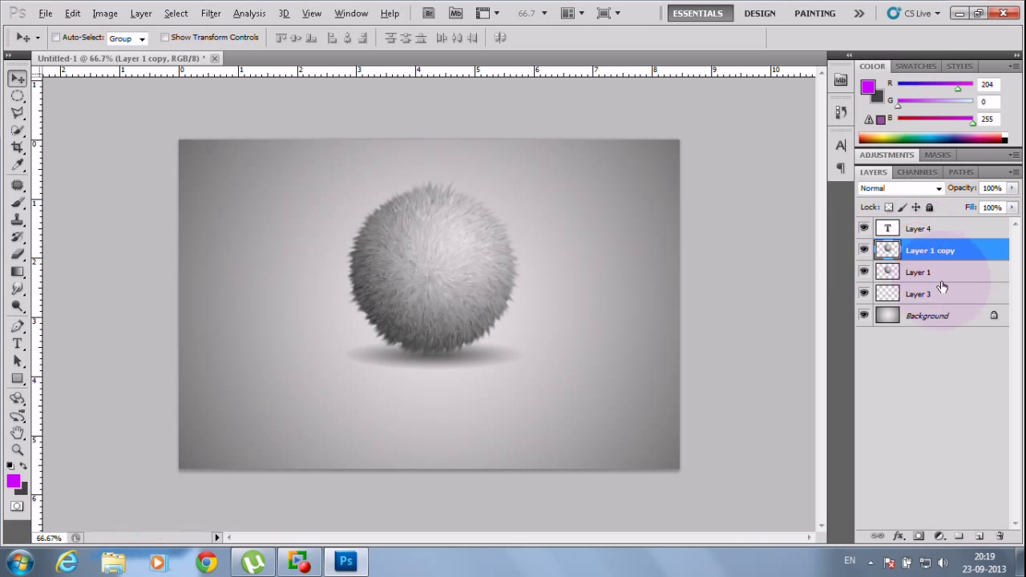
{"action": "left_click_drag", "start_coordinate": [900, 249], "coordinate": [916, 305]}
{"action": "left_click_drag", "start_coordinate": [393, 295], "coordinate": [381, 437]}
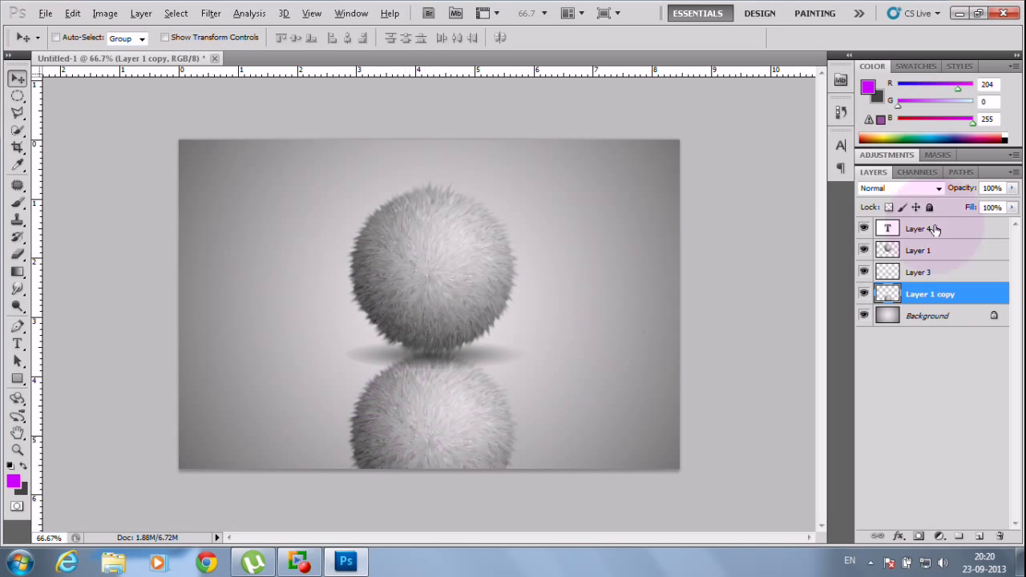
Set the reflection layer's opacity to 38%
{"action": "left_click", "coordinate": [1011, 188]}
{"action": "left_click", "coordinate": [956, 207]}
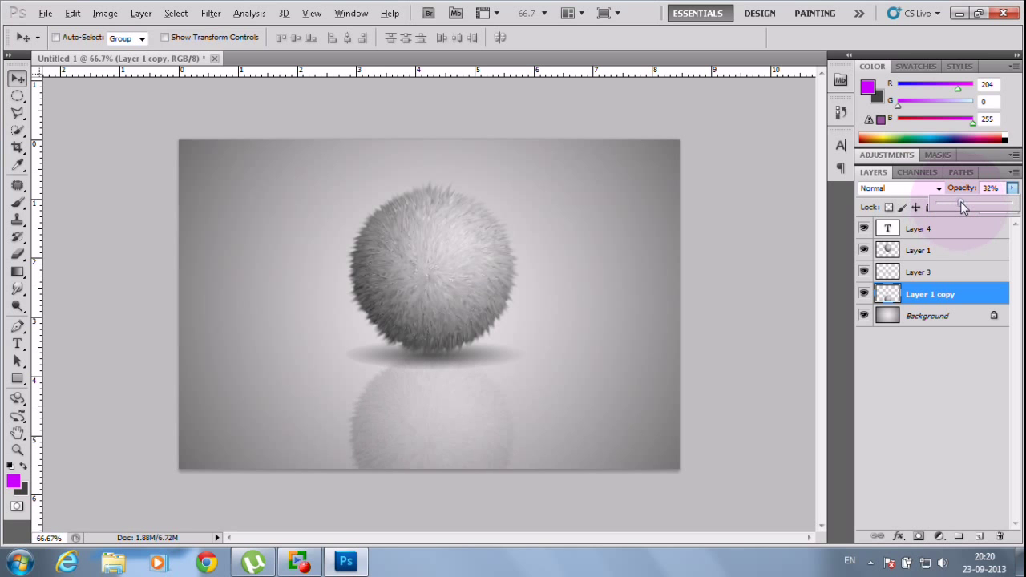
{"action": "left_click", "coordinate": [702, 313]}
Erase the lower part of the reflection with a soft round 250 px eraser
{"action": "left_click", "coordinate": [18, 254]}
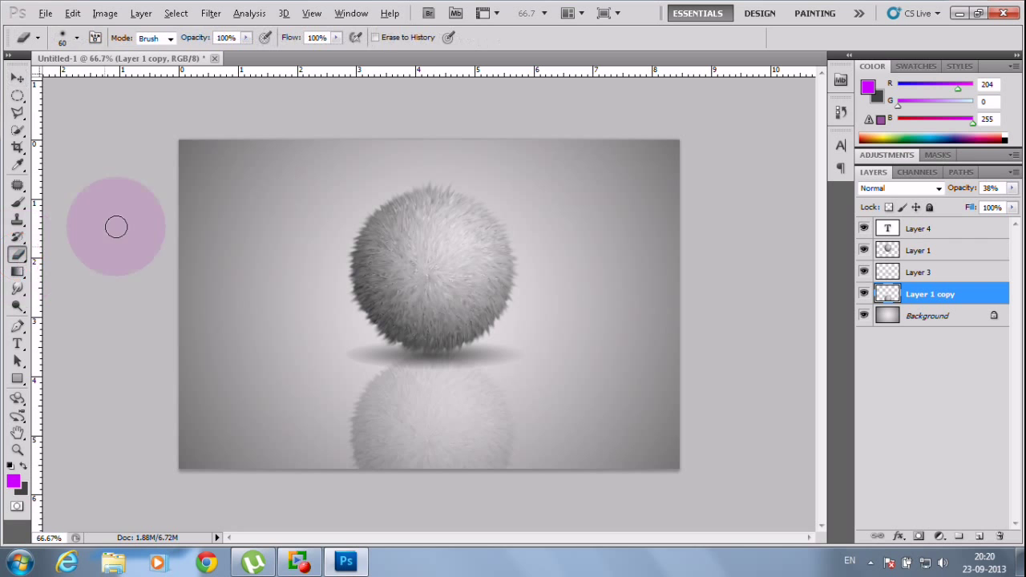
{"action": "left_click", "coordinate": [76, 39]}
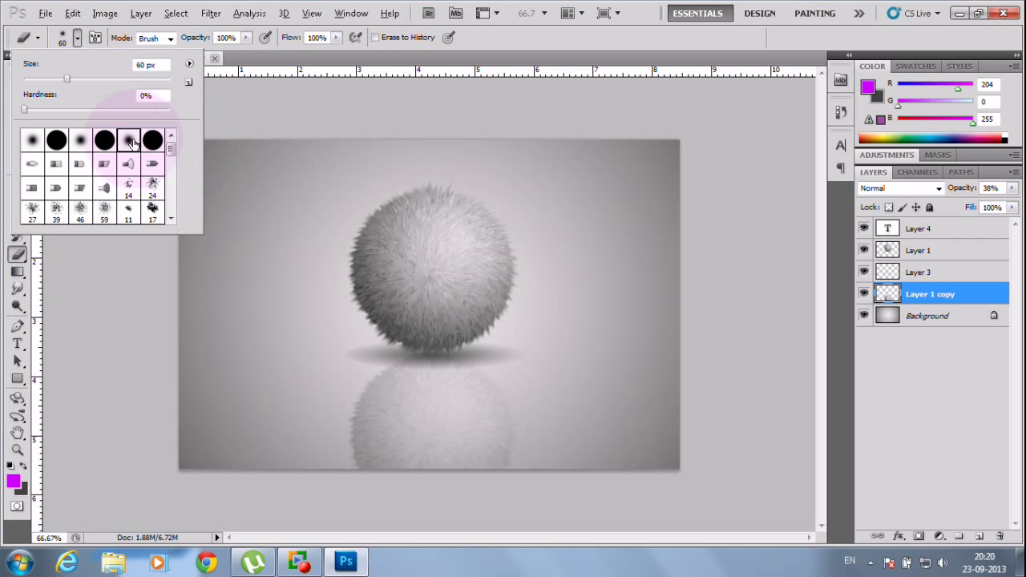
{"action": "left_click", "coordinate": [32, 141]}
{"action": "left_click", "coordinate": [94, 278]}
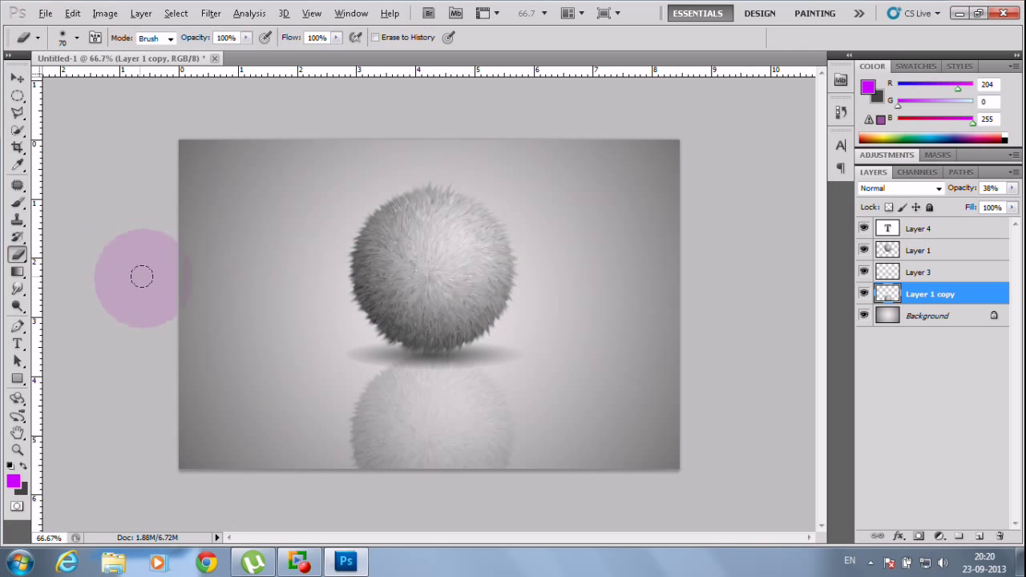
{"action": "key", "text": "bracketright"}
{"action": "key", "text": "bracketright"}
{"action": "key", "text": "bracketright"}
{"action": "key", "text": "bracketright"}
{"action": "key", "text": "bracketright"}
{"action": "key", "text": "bracketright"}
{"action": "key", "text": "bracketright"}
{"action": "key", "text": "bracketright"}
{"action": "key", "text": "bracketright"}
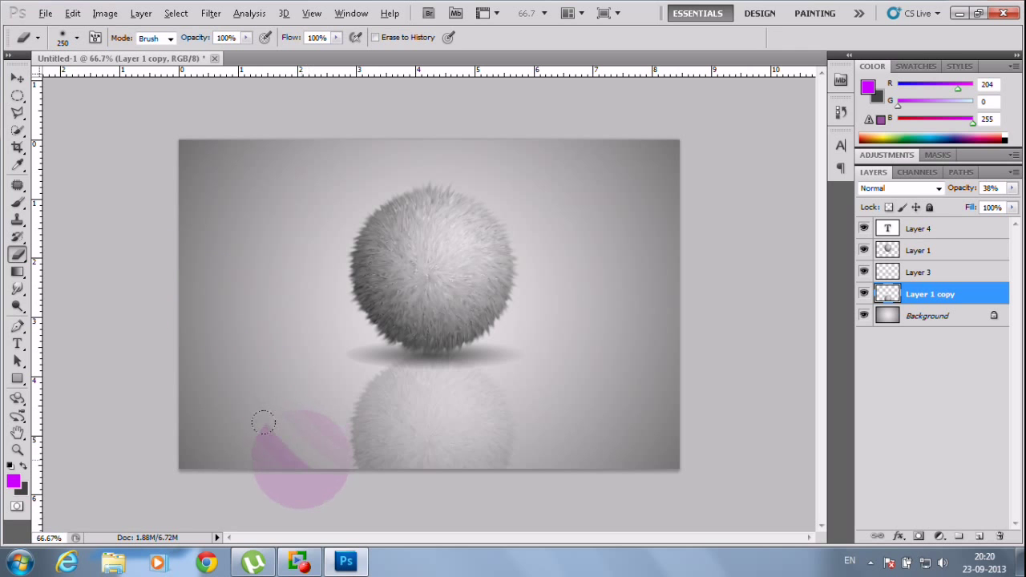
{"action": "mouse_move", "coordinate": [257, 426]}
{"action": "left_mouse_down"}
{"action": "mouse_move", "coordinate": [624, 443]}
{"action": "mouse_move", "coordinate": [671, 437]}
{"action": "mouse_move", "coordinate": [691, 378]}
{"action": "left_mouse_up"}
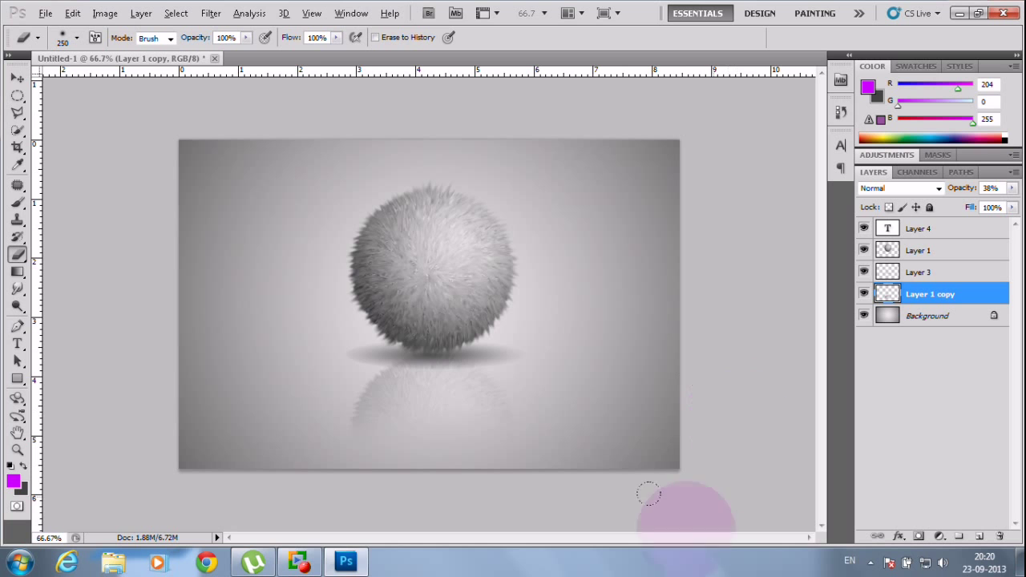
Reduce the eraser to 47% opacity and 38% flow and fade the reflection further
{"action": "left_click_drag", "start_coordinate": [245, 38], "coordinate": [204, 52]}
{"action": "left_click", "coordinate": [336, 38]}
{"action": "left_click_drag", "start_coordinate": [324, 55], "coordinate": [289, 53]}
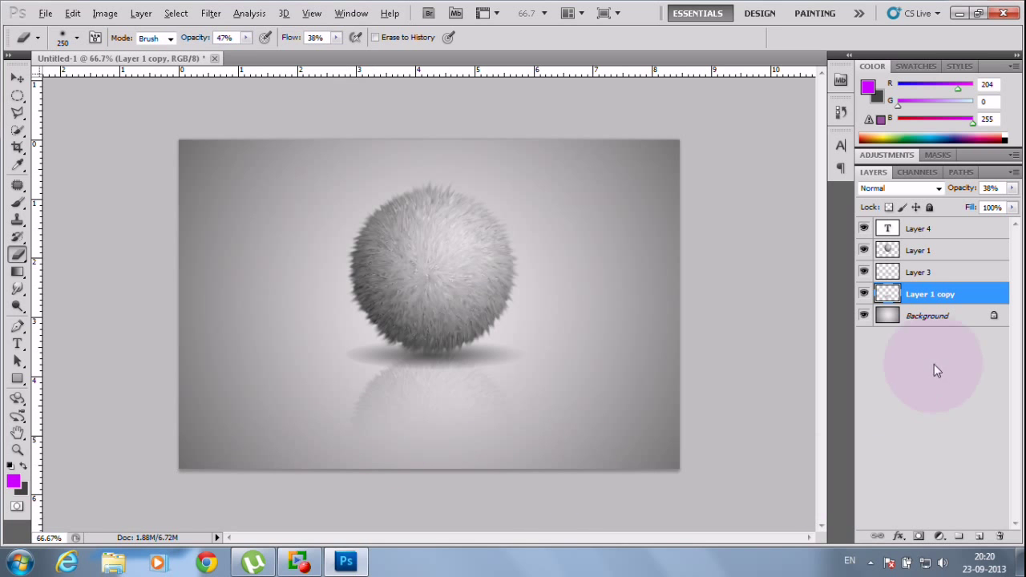
Try a lower opacity on the shadow layer, restore it to 100%, and open and close its blending options
{"action": "left_click", "coordinate": [904, 273]}
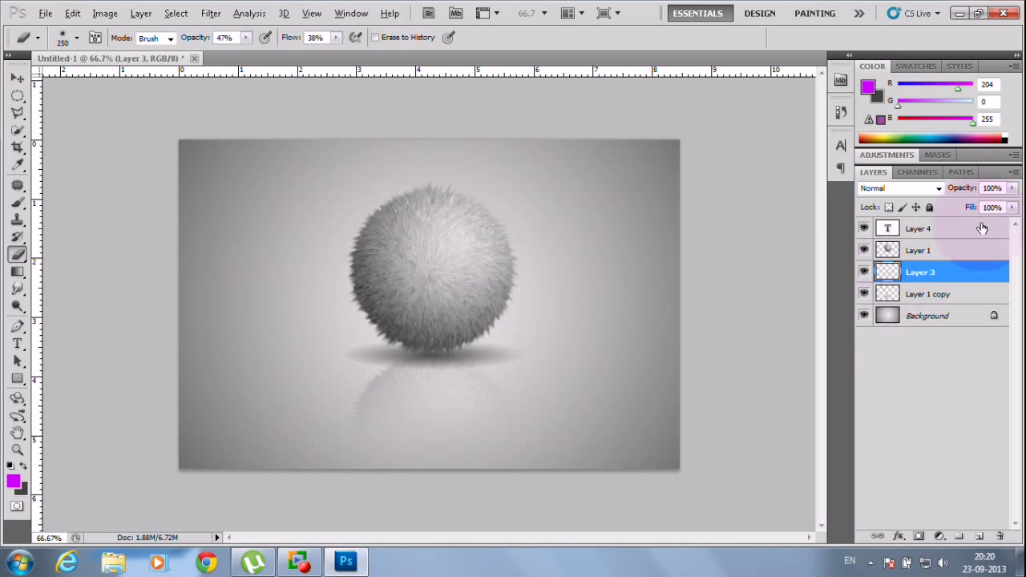
{"action": "left_click", "coordinate": [1012, 188]}
{"action": "left_click_drag", "start_coordinate": [973, 209], "coordinate": [1016, 211]}
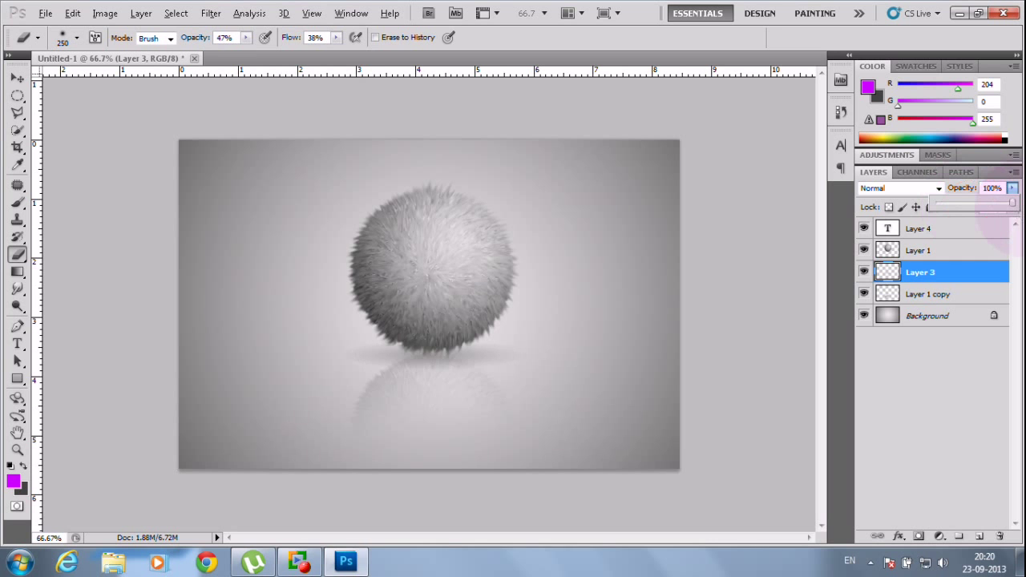
{"action": "left_click", "coordinate": [896, 278]}
{"action": "double_click", "coordinate": [896, 276]}
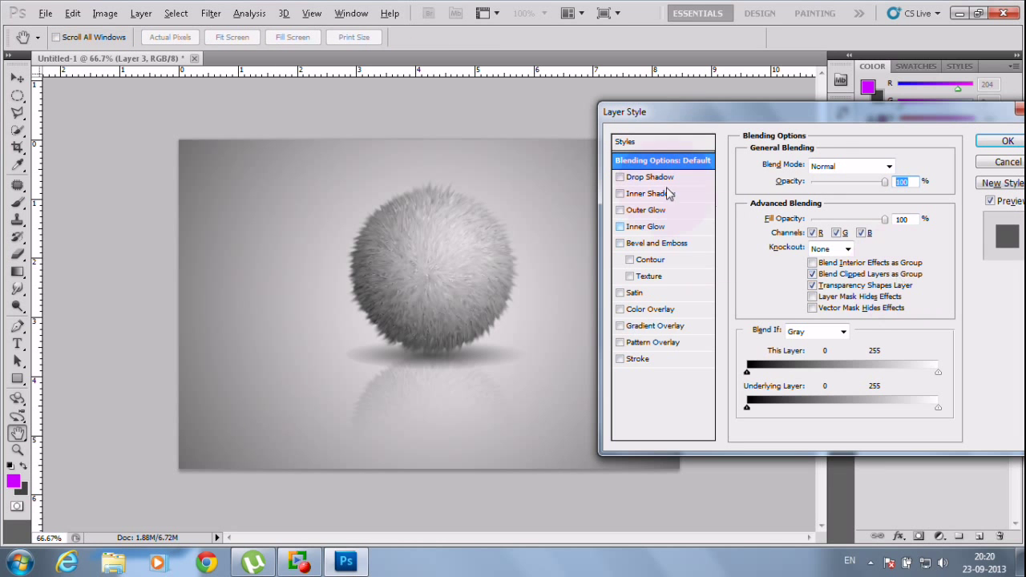
{"action": "left_click", "coordinate": [1018, 111]}
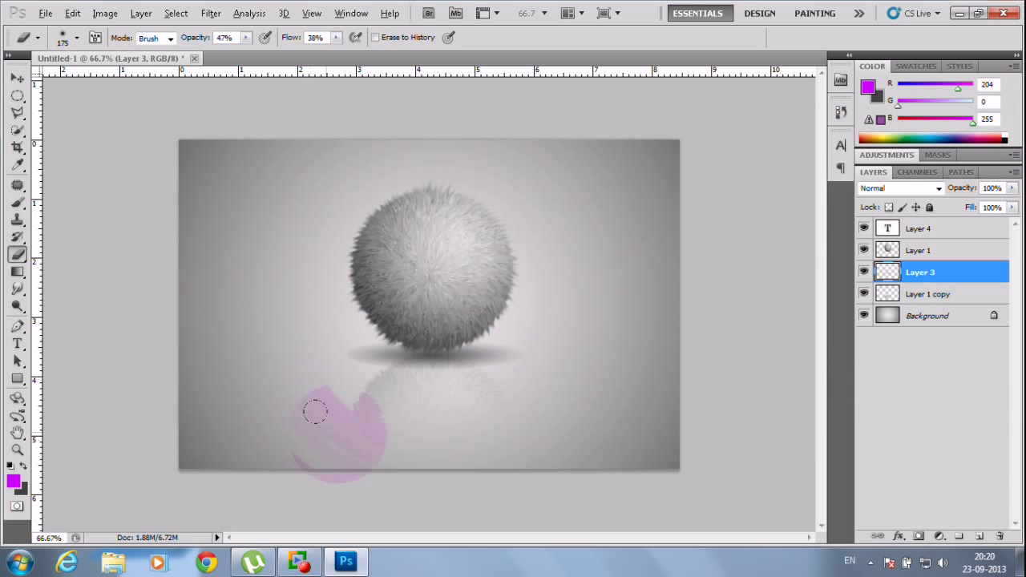
Soften the outer ends of the ball's shadow with a 60 px eraser
{"action": "key", "text": "bracketleft"}
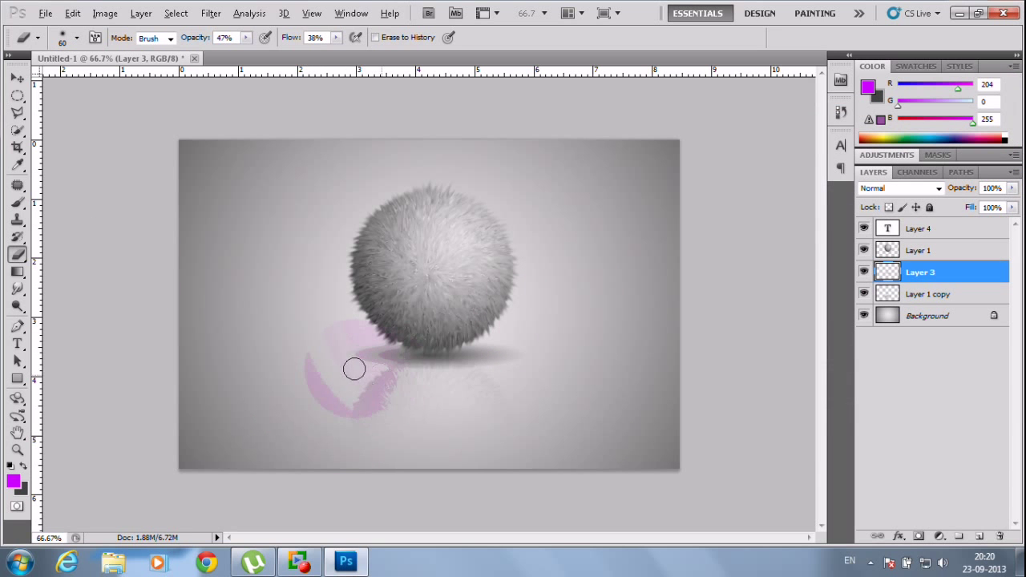
{"action": "mouse_move", "coordinate": [349, 365]}
{"action": "left_mouse_down"}
{"action": "mouse_move", "coordinate": [439, 378]}
{"action": "mouse_move", "coordinate": [524, 362]}
{"action": "mouse_move", "coordinate": [502, 377]}
{"action": "mouse_move", "coordinate": [481, 375]}
{"action": "mouse_move", "coordinate": [499, 368]}
{"action": "mouse_move", "coordinate": [422, 380]}
{"action": "mouse_move", "coordinate": [210, 366]}
{"action": "mouse_move", "coordinate": [149, 349]}
{"action": "mouse_move", "coordinate": [198, 352]}
{"action": "left_mouse_up"}
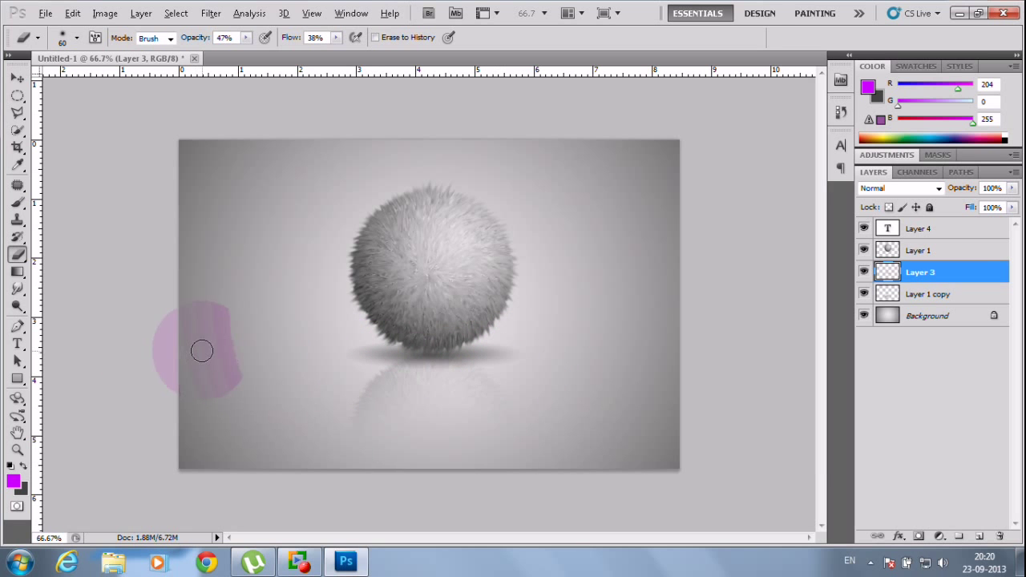
Write the note "Add some text" on the existing text layer, clear it, and delete that layer
{"action": "left_click", "coordinate": [895, 229]}
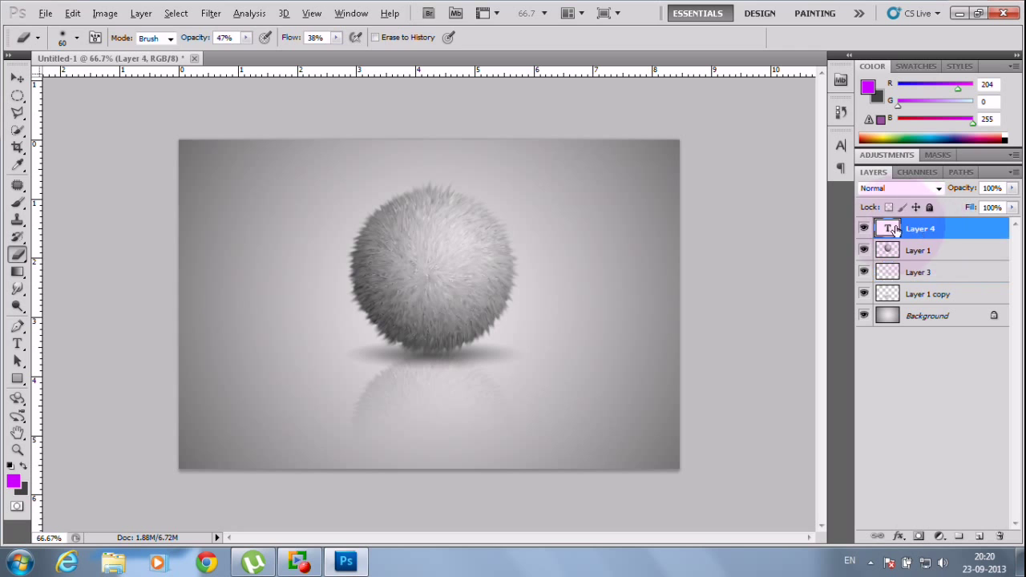
{"action": "double_click", "coordinate": [887, 229]}
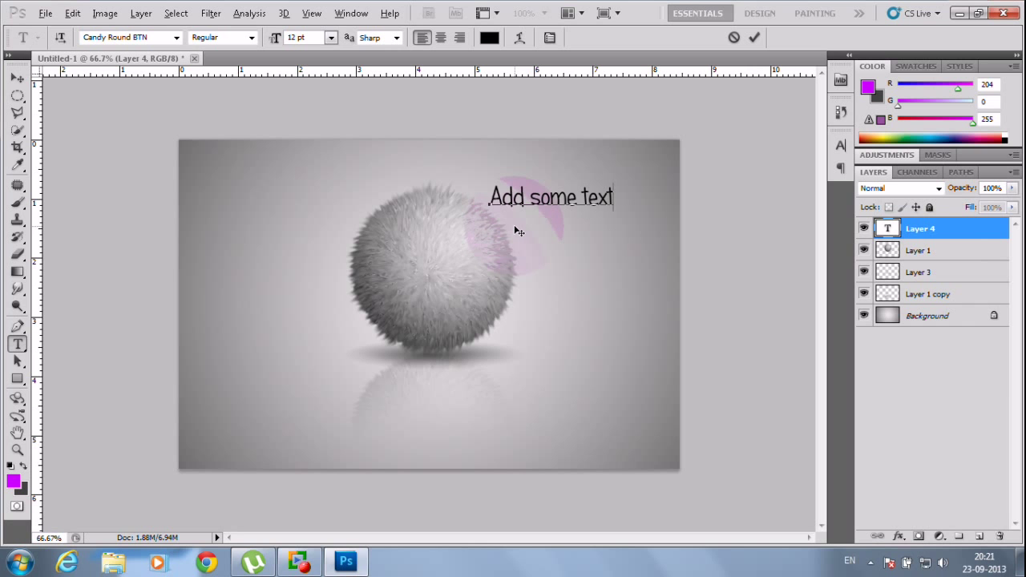
{"action": "key", "text": "ctrl+a"}
{"action": "key", "text": "BackSpace"}
{"action": "key", "text": "b"}
{"action": "left_click_drag", "start_coordinate": [896, 231], "coordinate": [1000, 536]}
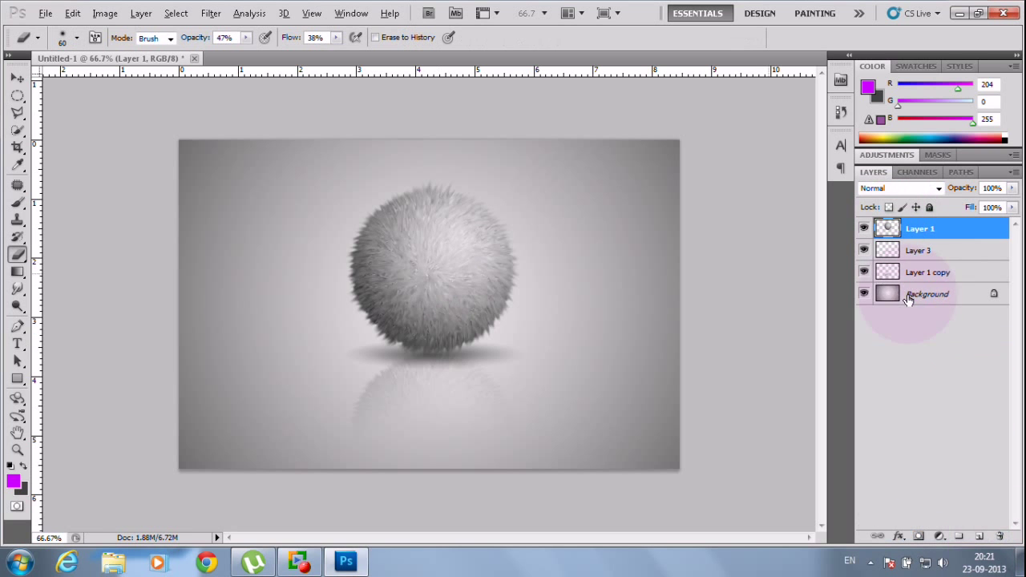
Start a text line on a new layer just below the ball and set the text colour to white
{"action": "left_click", "coordinate": [979, 535]}
{"action": "left_click", "coordinate": [18, 346]}
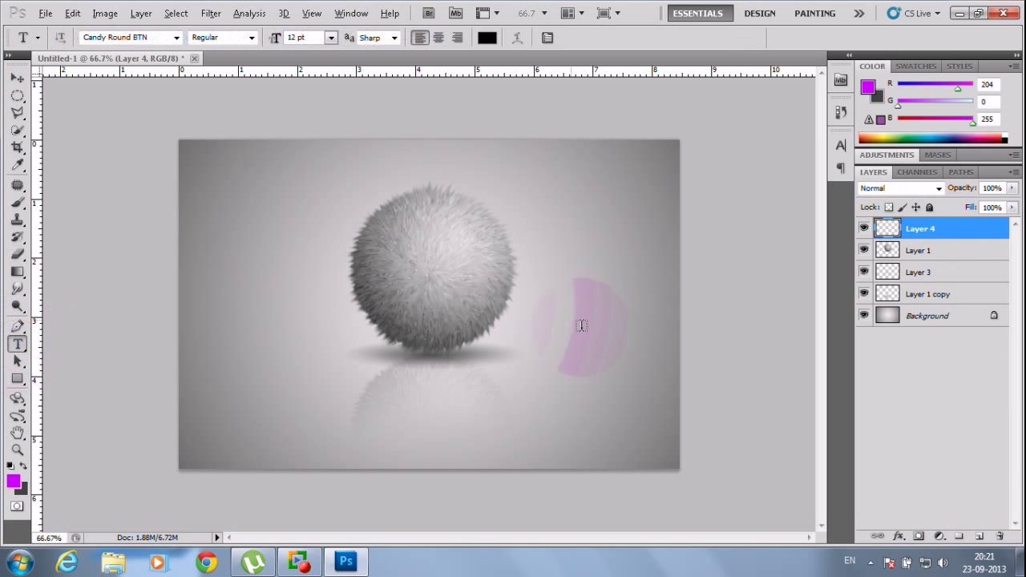
{"action": "left_click", "coordinate": [450, 380]}
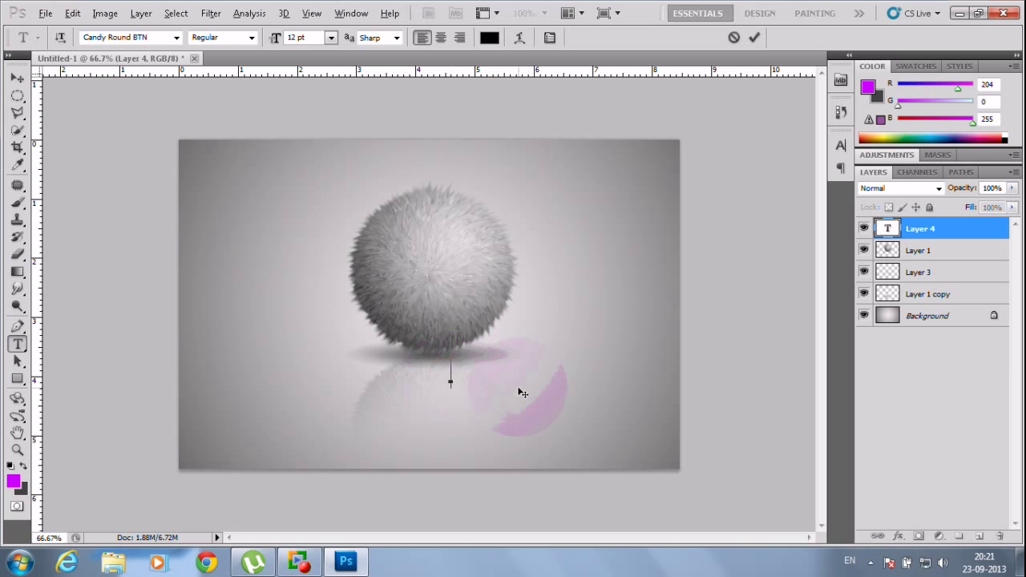
{"action": "left_click", "coordinate": [13, 481]}
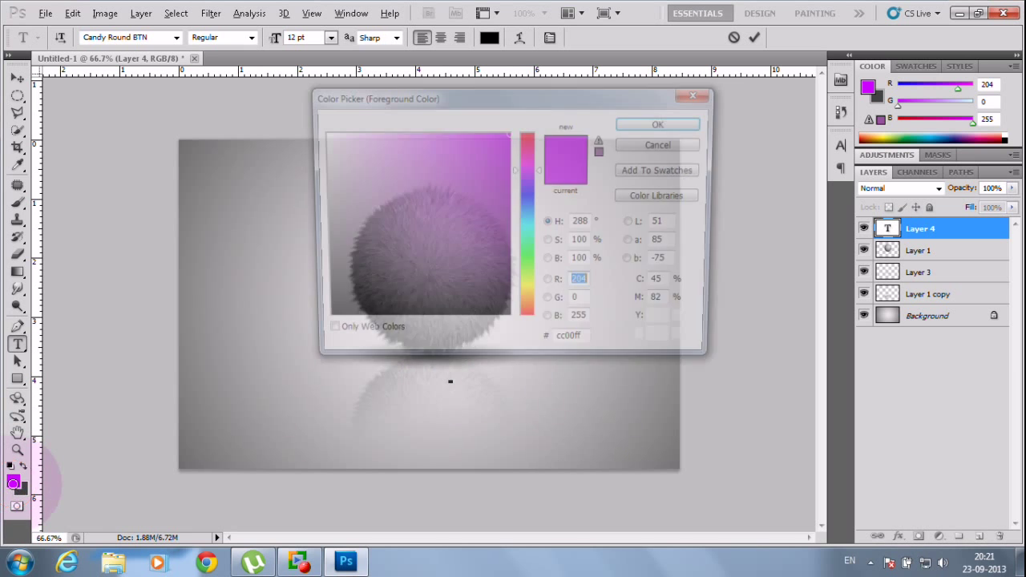
{"action": "left_click_drag", "start_coordinate": [333, 157], "coordinate": [316, 139]}
{"action": "left_click", "coordinate": [664, 122]}
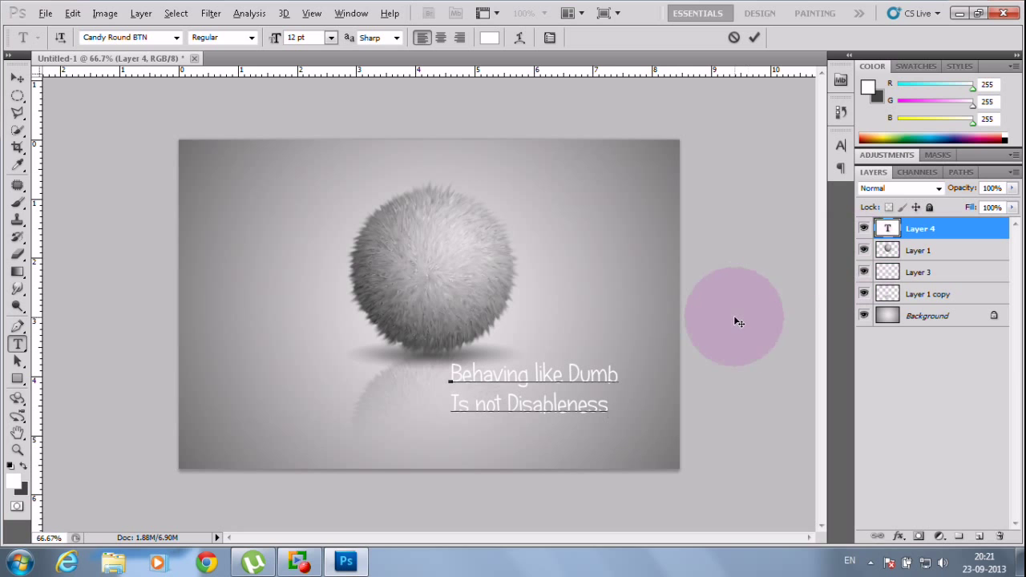
Write the three-line caption "Behaving like Dumb", "Is not Disableness", "but it has some MEANING"
{"action": "key", "text": "Return"}
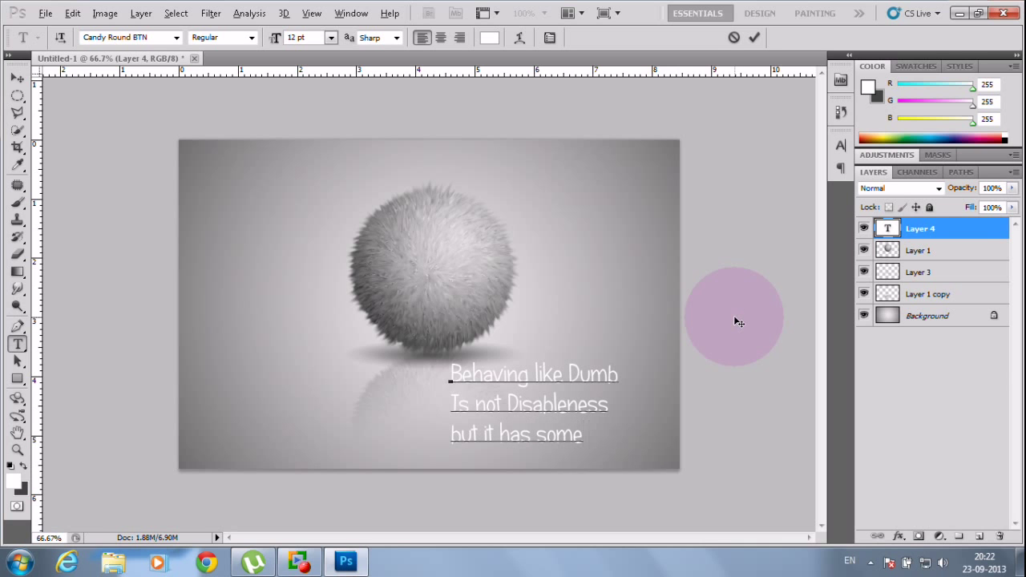
{"action": "type", "text": "as"}
{"action": "key", "text": "BackSpace"}
{"action": "key", "text": "BackSpace"}
{"action": "type", "text": "EANING"}
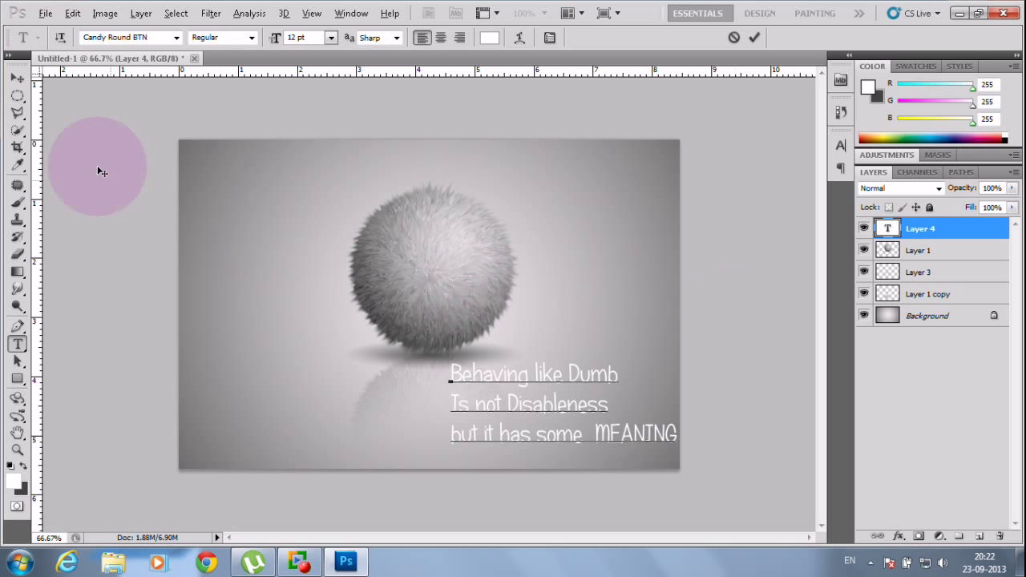
Scale the caption to 79.42% width and 71.44% height and position it near the image's lower right corner
{"action": "left_click", "coordinate": [18, 78]}
{"action": "left_click_drag", "start_coordinate": [572, 412], "coordinate": [563, 445]}
{"action": "right_click", "coordinate": [905, 233]}
{"action": "left_click", "coordinate": [596, 429]}
{"action": "key", "text": "ctrl+t"}
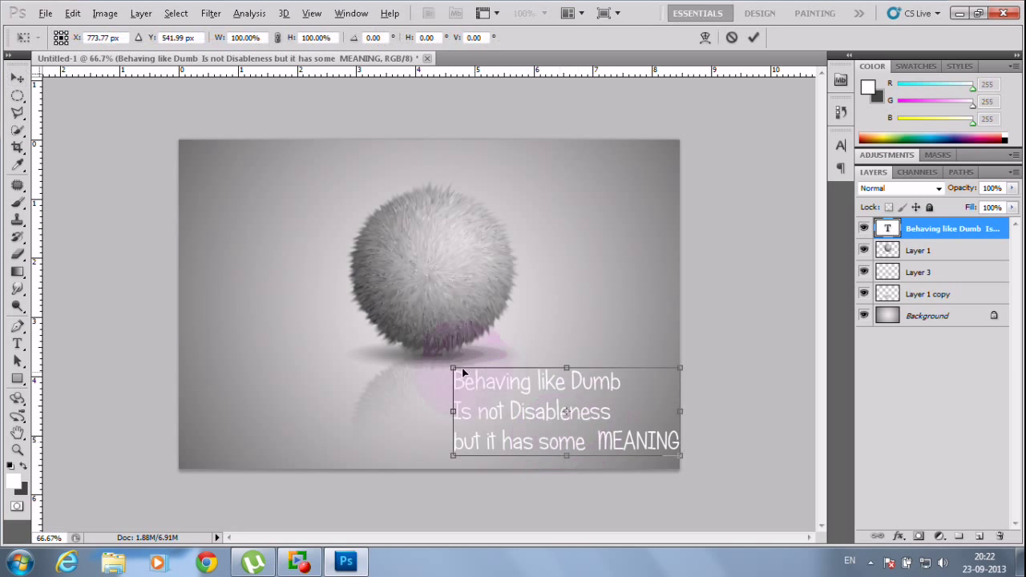
{"action": "left_click_drag", "start_coordinate": [452, 366], "coordinate": [499, 369]}
{"action": "left_click_drag", "start_coordinate": [585, 369], "coordinate": [585, 393]}
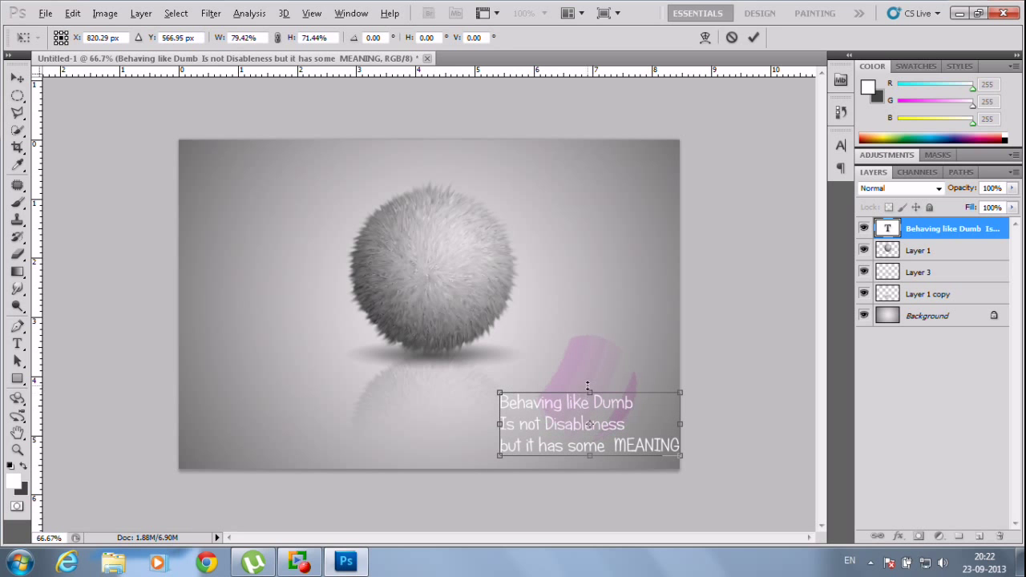
{"action": "key", "text": "Return"}
{"action": "mouse_move", "coordinate": [602, 429]}
{"action": "left_mouse_down"}
{"action": "mouse_move", "coordinate": [590, 407]}
{"action": "mouse_move", "coordinate": [596, 374]}
{"action": "mouse_move", "coordinate": [592, 435]}
{"action": "left_mouse_up"}
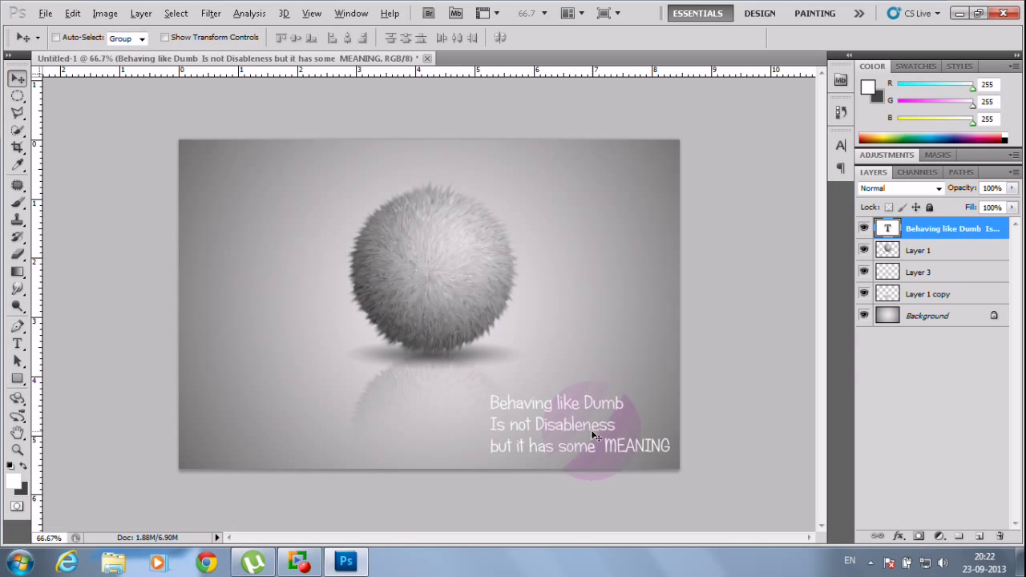
Replace the caption's third line with a row of dots after "Disableness" and move the caption closer to the image's lower right corner
{"action": "double_click", "coordinate": [888, 228]}
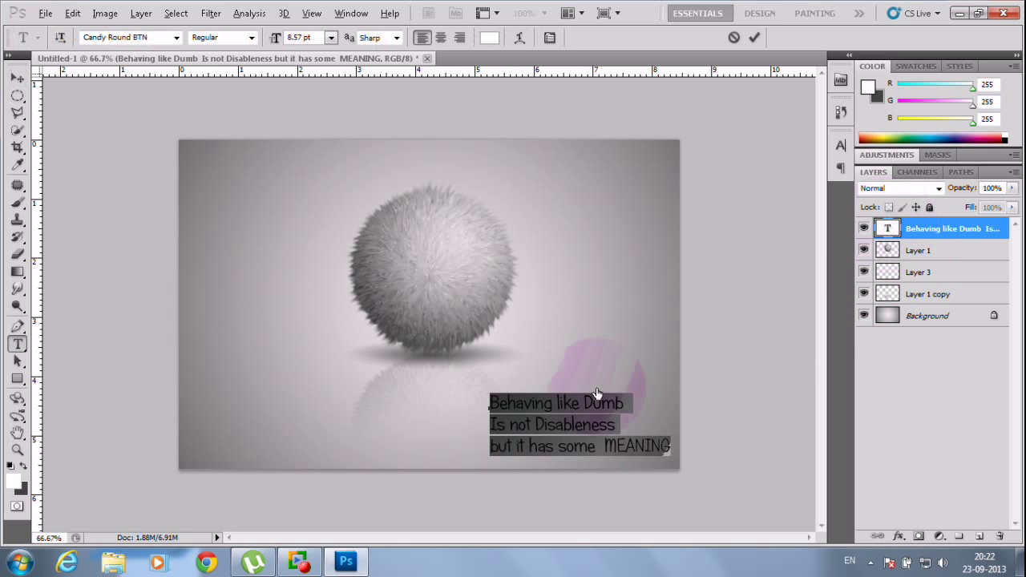
{"action": "left_click", "coordinate": [489, 446]}
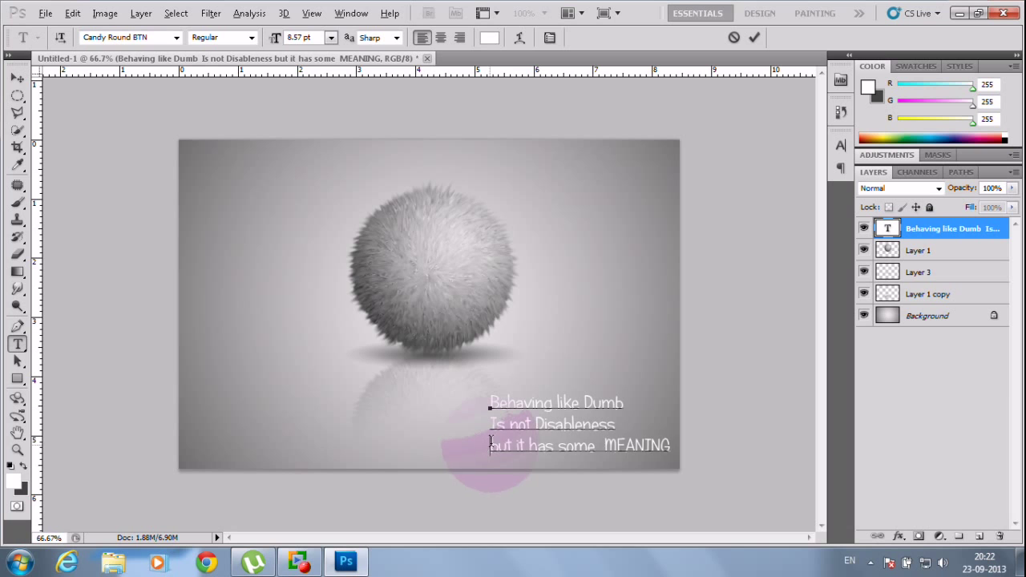
{"action": "key", "text": "BackSpace"}
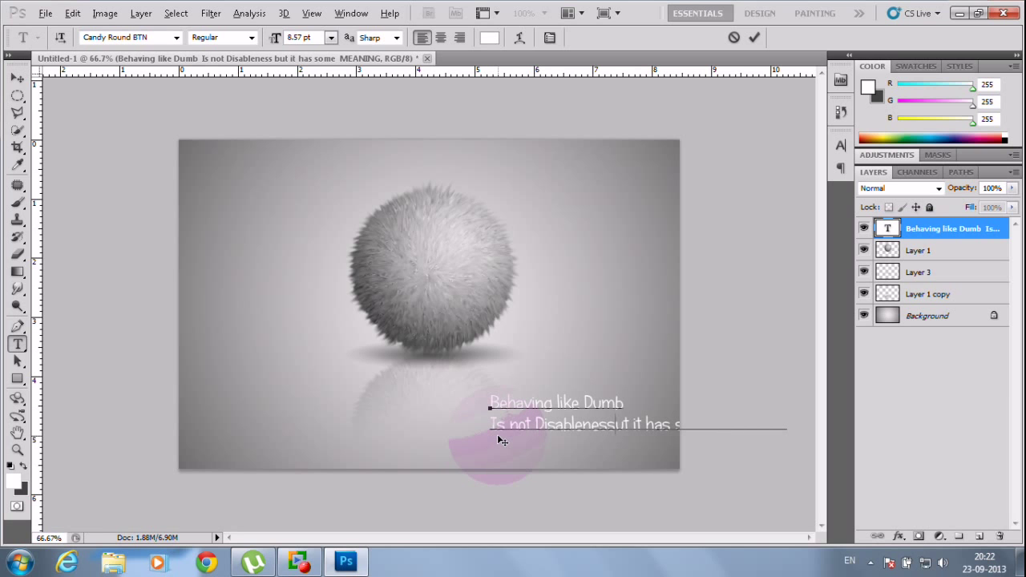
{"action": "key", "text": "Delete"}
{"action": "key", "text": "Delete"}
{"action": "key", "text": "Delete"}
{"action": "key", "text": "Delete"}
{"action": "key", "text": "Delete"}
{"action": "key", "text": "Delete"}
{"action": "key", "text": "Delete"}
{"action": "key", "text": "Delete"}
{"action": "key", "text": "Delete"}
{"action": "key", "text": "Delete"}
{"action": "key", "text": "Delete"}
{"action": "key", "text": "Delete"}
{"action": "key", "text": "Delete"}
{"action": "key", "text": "Delete"}
{"action": "key", "text": "Delete"}
{"action": "key", "text": "Delete"}
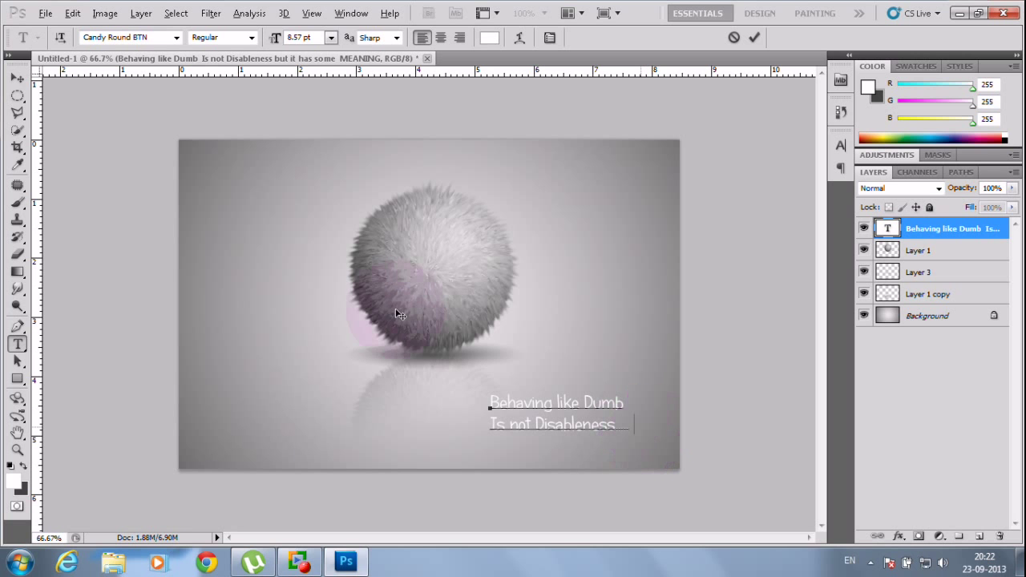
{"action": "left_click", "coordinate": [17, 77]}
{"action": "left_click_drag", "start_coordinate": [558, 423], "coordinate": [582, 429]}
Add a drop shadow to the caption with Normal blend mode, 67% opacity and 3 px distance
{"action": "right_click", "coordinate": [922, 230]}
{"action": "left_click", "coordinate": [786, 129]}
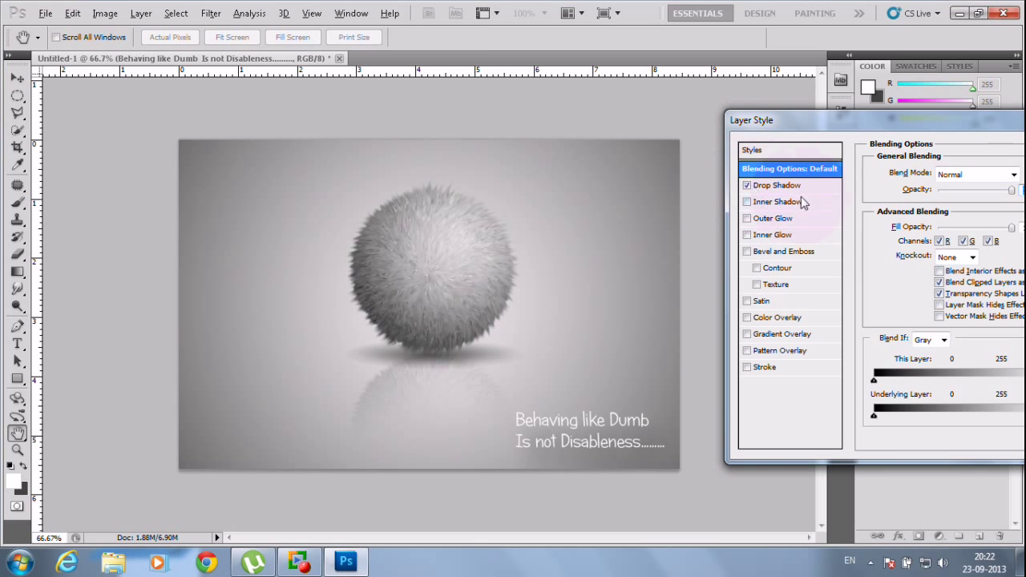
{"action": "left_click", "coordinate": [811, 185]}
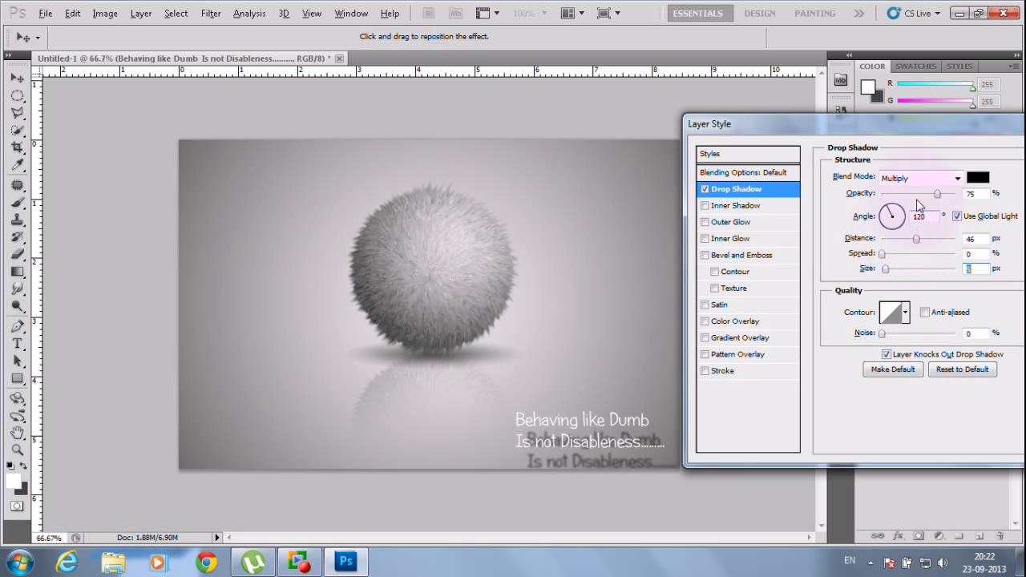
{"action": "left_click_drag", "start_coordinate": [912, 240], "coordinate": [884, 248]}
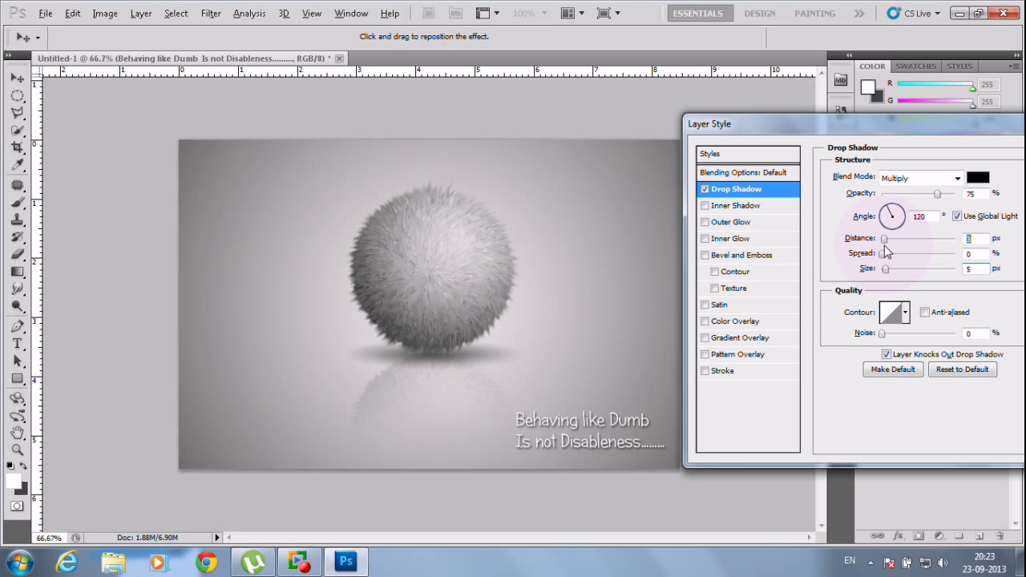
{"action": "left_click", "coordinate": [909, 195]}
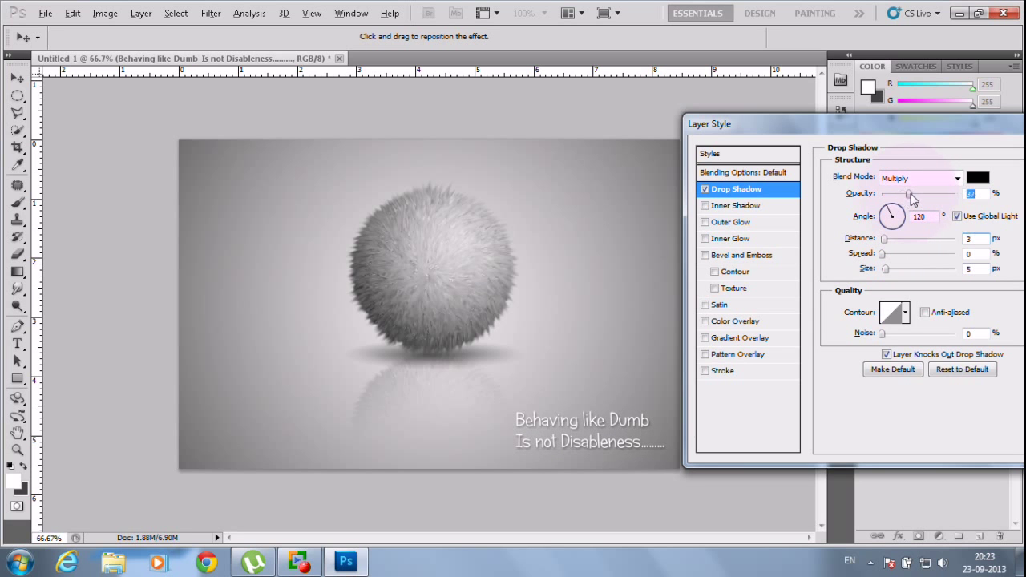
{"action": "mouse_move", "coordinate": [918, 198]}
{"action": "left_mouse_down"}
{"action": "mouse_move", "coordinate": [945, 200]}
{"action": "mouse_move", "coordinate": [932, 202]}
{"action": "left_mouse_up"}
{"action": "left_click", "coordinate": [918, 178]}
{"action": "left_click", "coordinate": [897, 196]}
{"action": "left_click_drag", "start_coordinate": [898, 124], "coordinate": [655, 118]}
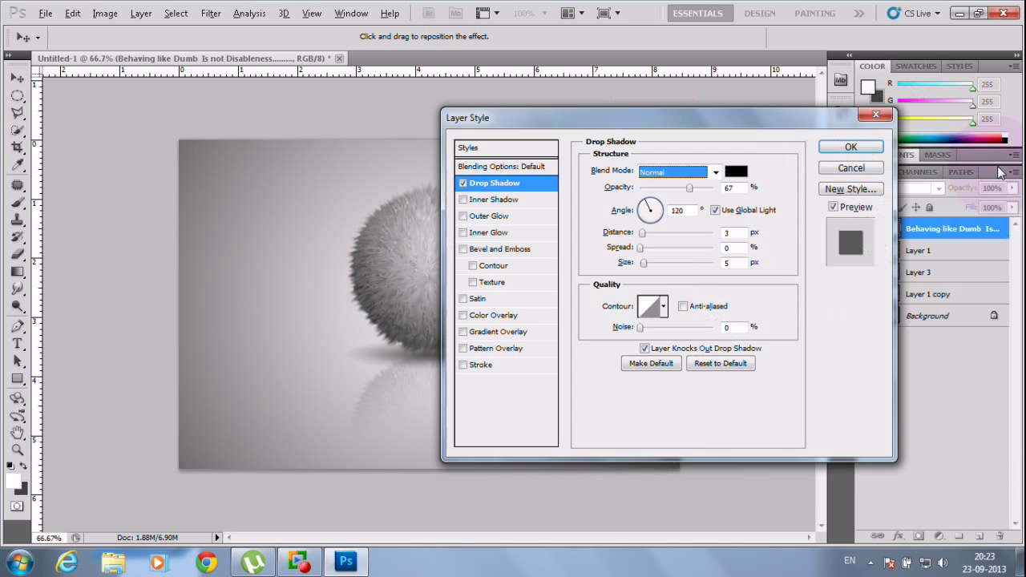
{"action": "left_click", "coordinate": [858, 152]}
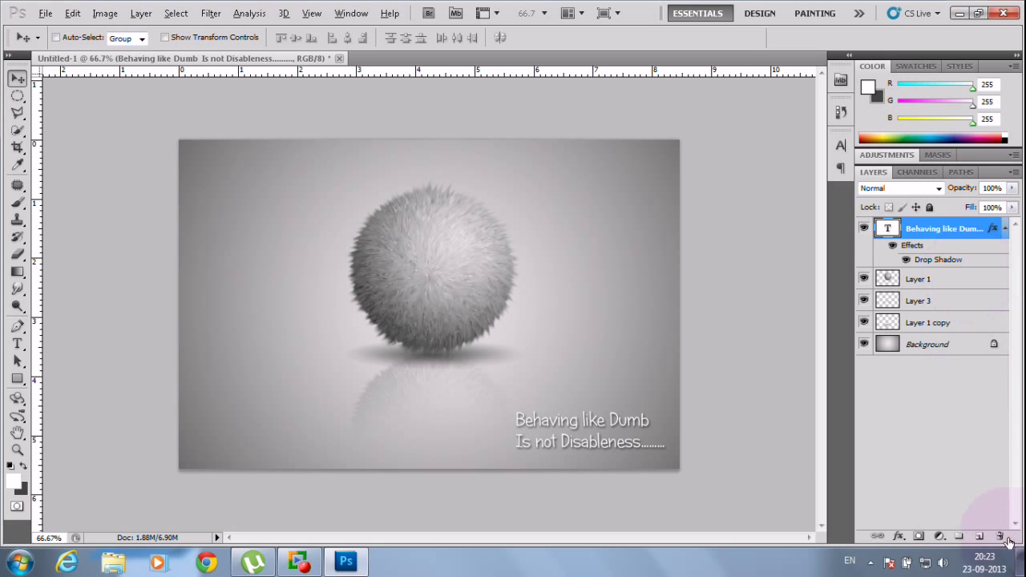
Write the note "I'm going to add my Watermark" starting beside the ball
{"action": "left_click", "coordinate": [17, 343]}
{"action": "left_click", "coordinate": [254, 247]}
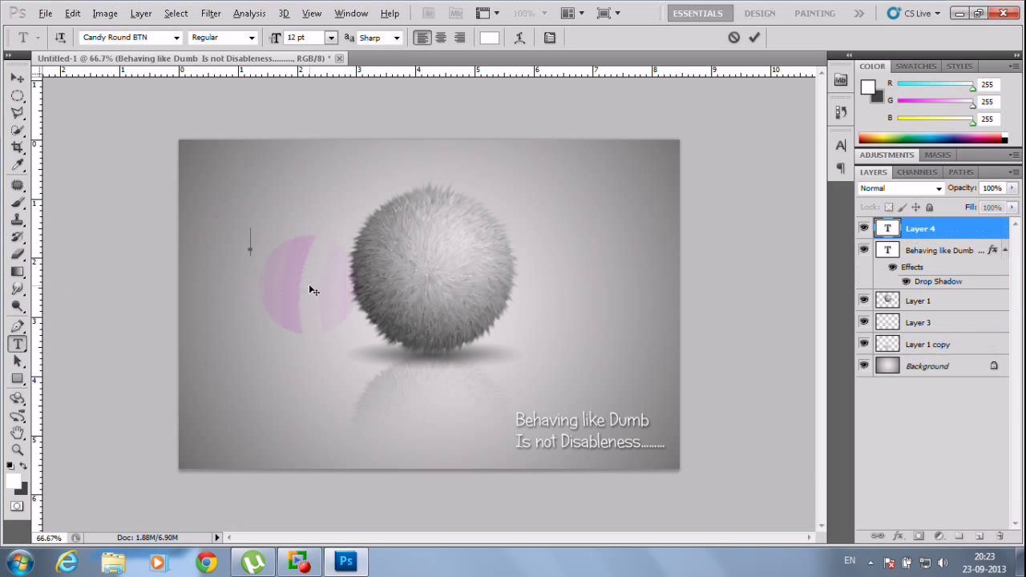
{"action": "type", "text": "I'm going to a"}
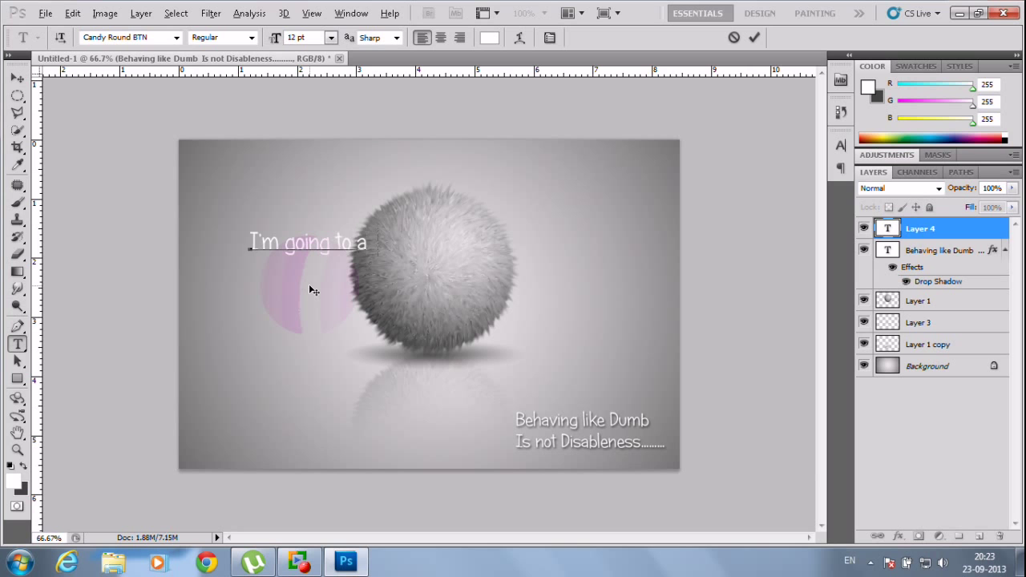
{"action": "type", "text": "dd my Wa"}
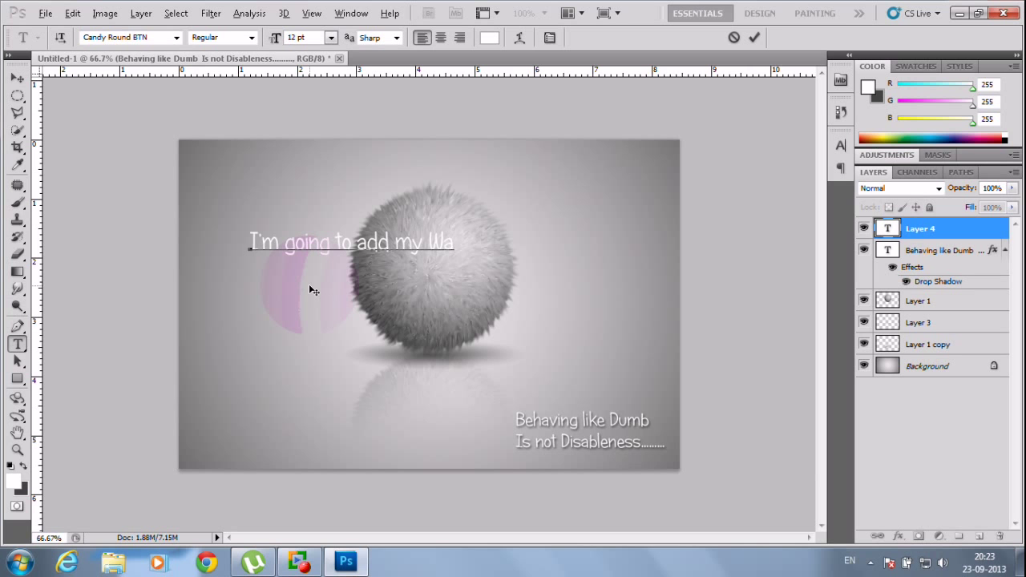
{"action": "type", "text": "termark"}
Recolour the watermark note black (000000) and delete its layer
{"action": "key", "text": "ctrl+a"}
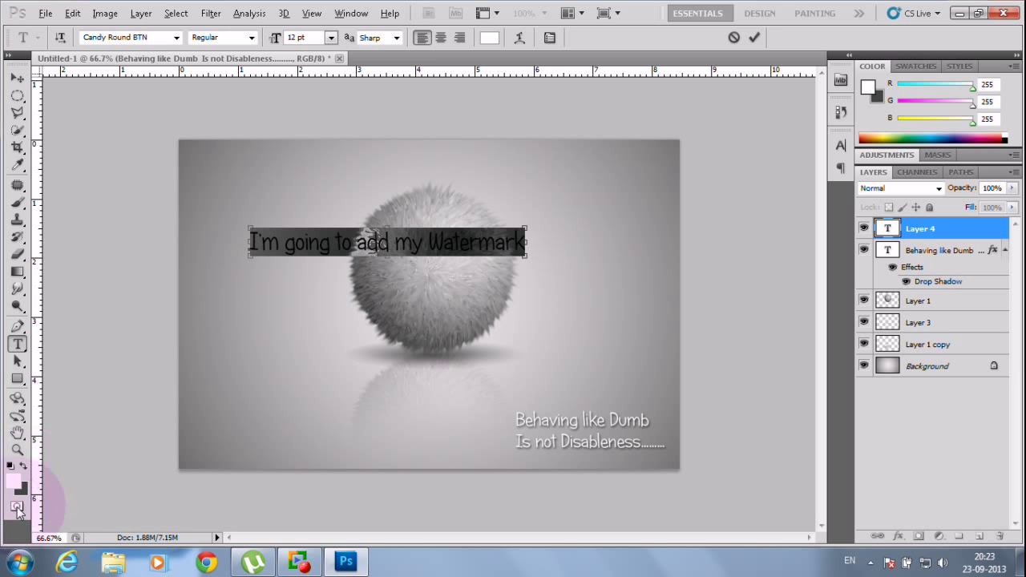
{"action": "left_click", "coordinate": [13, 481]}
{"action": "left_click_drag", "start_coordinate": [429, 243], "coordinate": [667, 409]}
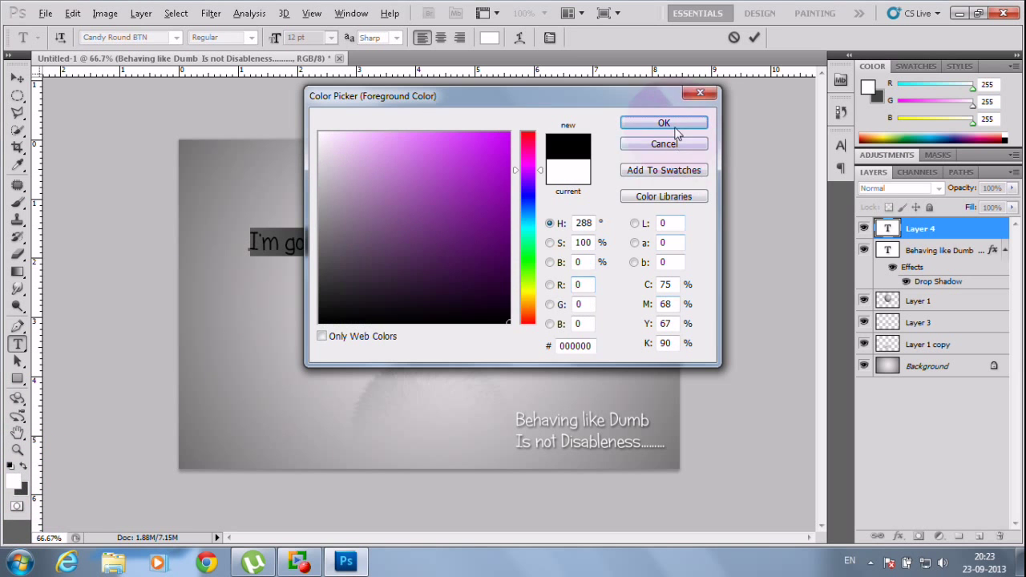
{"action": "left_click", "coordinate": [674, 127]}
{"action": "left_click", "coordinate": [17, 80]}
{"action": "left_click_drag", "start_coordinate": [382, 248], "coordinate": [434, 177]}
{"action": "left_click_drag", "start_coordinate": [994, 230], "coordinate": [999, 536]}
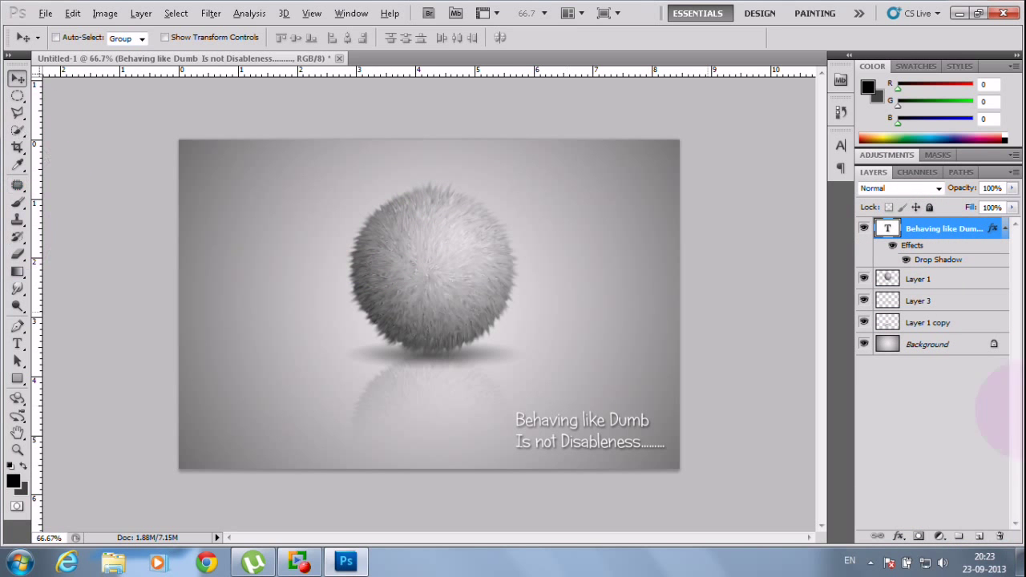
Add a new layer above the caption and select a narrow vertical rectangle at the image's upper edge, near the left corner
{"action": "left_click", "coordinate": [979, 536]}
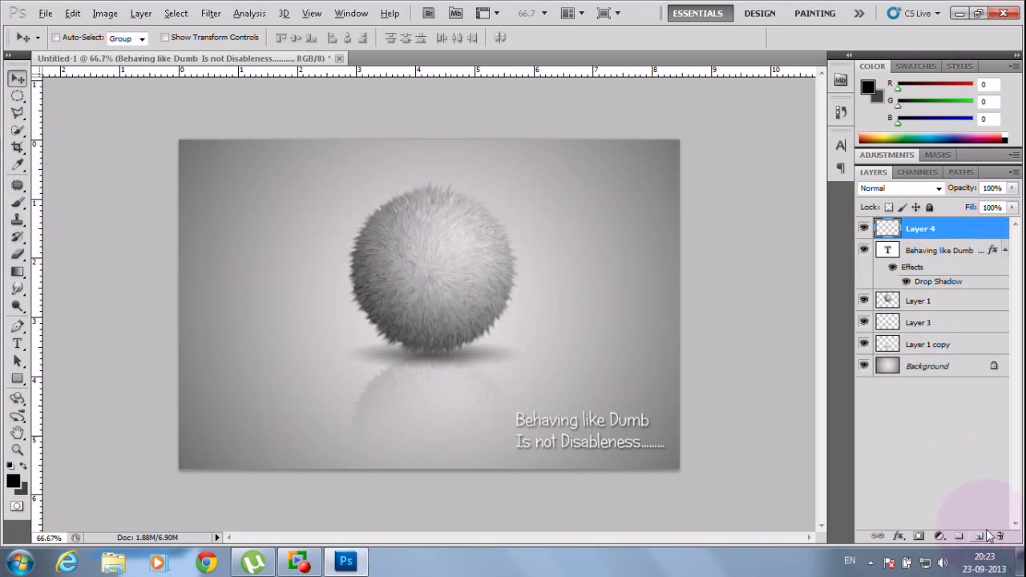
{"action": "left_click", "coordinate": [17, 95]}
{"action": "left_click", "coordinate": [88, 95]}
{"action": "left_click_drag", "start_coordinate": [210, 140], "coordinate": [256, 247]}
Set up the Brush tool with white and a 200 px size
{"action": "left_click", "coordinate": [17, 201]}
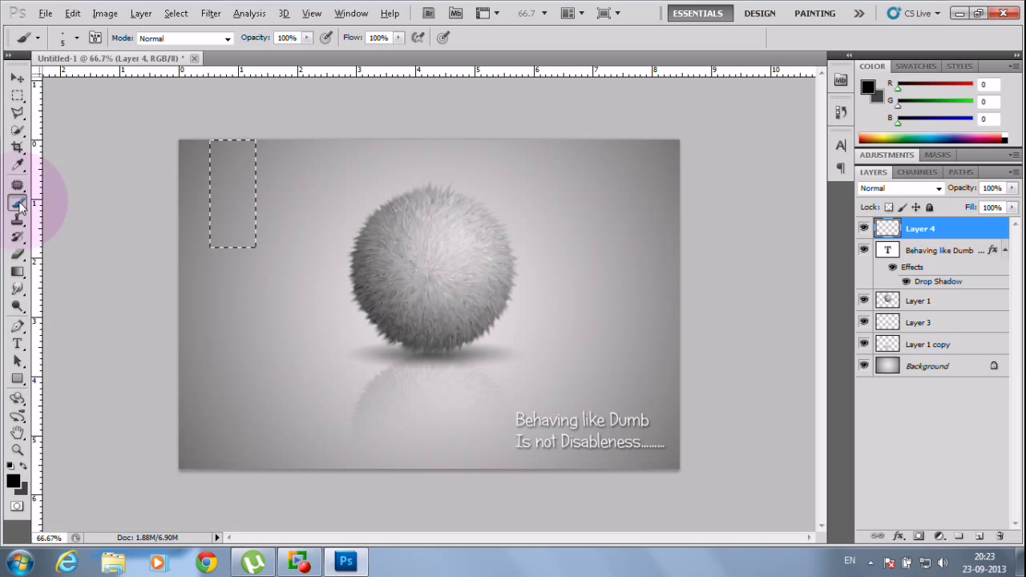
{"action": "left_click", "coordinate": [13, 481]}
{"action": "left_click_drag", "start_coordinate": [481, 176], "coordinate": [194, 86]}
{"action": "left_click", "coordinate": [648, 123]}
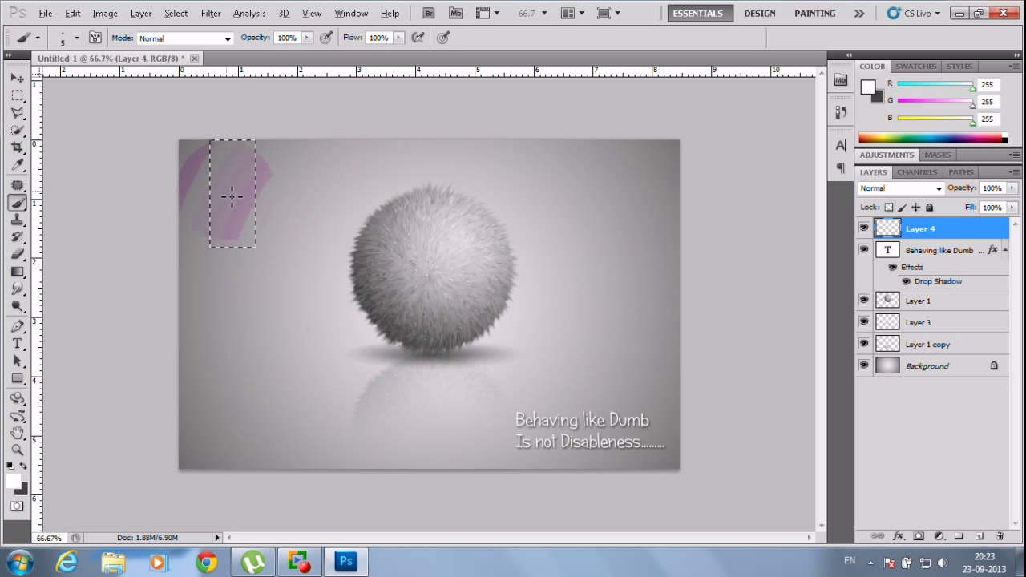
{"action": "key", "text": "bracketright"}
{"action": "key", "text": "bracketright"}
{"action": "key", "text": "bracketright"}
{"action": "key", "text": "bracketright"}
{"action": "key", "text": "bracketright"}
{"action": "key", "text": "bracketright"}
{"action": "key", "text": "bracketright"}
{"action": "key", "text": "bracketright"}
{"action": "key", "text": "bracketright"}
{"action": "key", "text": "bracketright"}
{"action": "key", "text": "bracketright"}
{"action": "key", "text": "bracketright"}
{"action": "key", "text": "bracketright"}
{"action": "key", "text": "bracketright"}
{"action": "key", "text": "bracketright"}
{"action": "key", "text": "bracketright"}
{"action": "key", "text": "bracketright"}
{"action": "key", "text": "bracketright"}
{"action": "key", "text": "bracketright"}
{"action": "key", "text": "bracketright"}
{"action": "key", "text": "bracketleft"}
{"action": "key", "text": "bracketleft"}
{"action": "key", "text": "bracketleft"}
Paint the upper part of the selected rectangle white so it fades out downward, and deselect it
{"action": "left_click", "coordinate": [192, 170]}
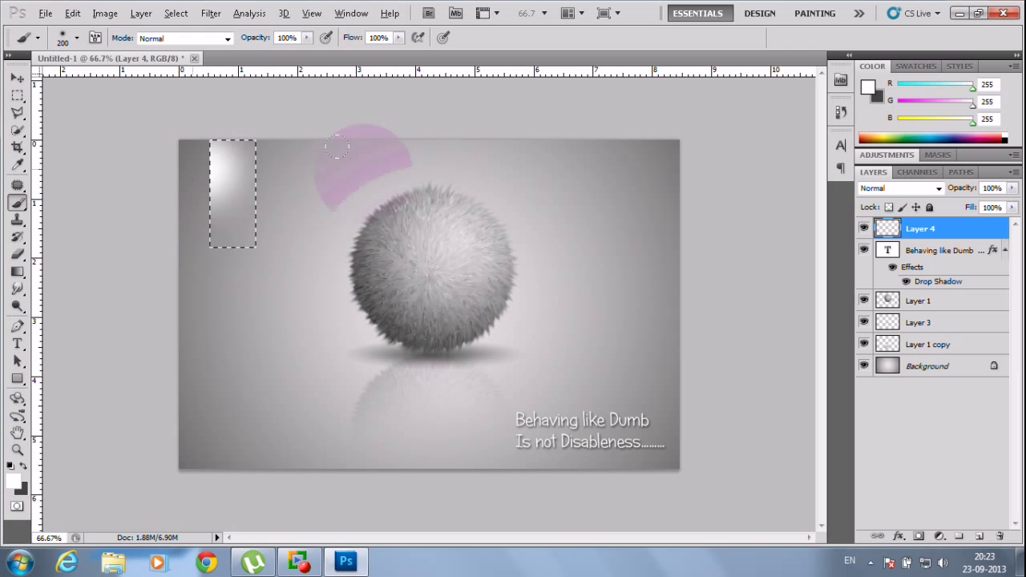
{"action": "left_click_drag", "start_coordinate": [364, 173], "coordinate": [402, 177]}
{"action": "key", "text": "ctrl+z"}
{"action": "mouse_move", "coordinate": [178, 158]}
{"action": "left_mouse_down"}
{"action": "mouse_move", "coordinate": [516, 168]}
{"action": "mouse_move", "coordinate": [396, 165]}
{"action": "left_mouse_up"}
{"action": "key", "text": "ctrl+d"}
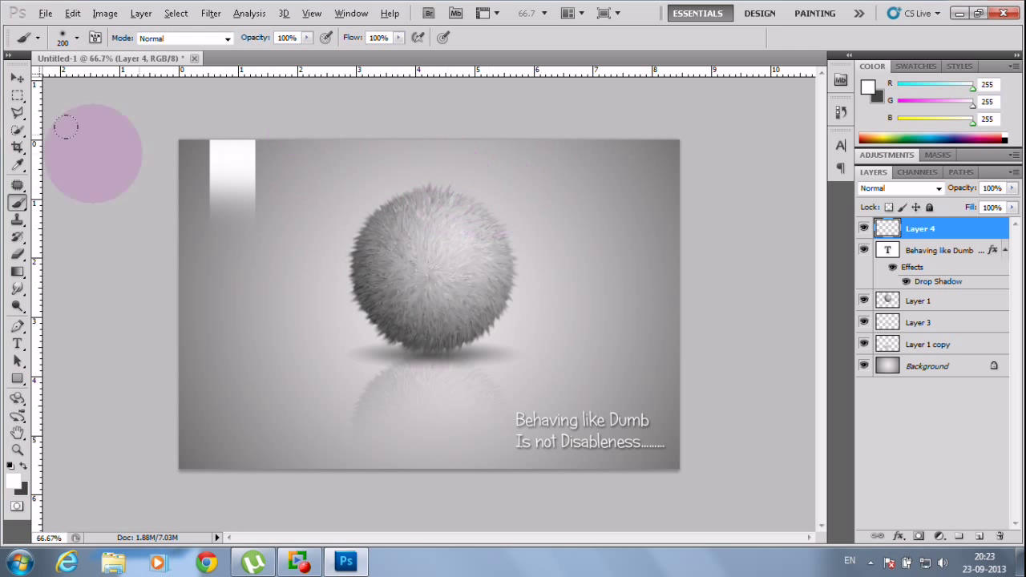
Select a small horizontal rectangle below the white strip and paint it blue (0090ff)
{"action": "left_click", "coordinate": [17, 94]}
{"action": "left_click_drag", "start_coordinate": [221, 267], "coordinate": [292, 286]}
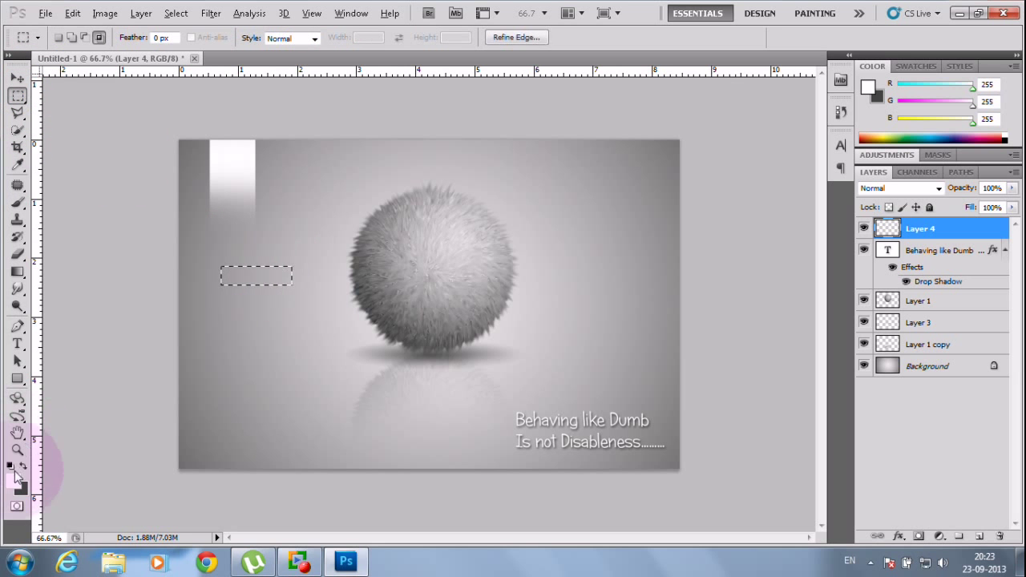
{"action": "left_click", "coordinate": [13, 479]}
{"action": "left_click_drag", "start_coordinate": [529, 206], "coordinate": [529, 214]}
{"action": "left_click", "coordinate": [509, 132]}
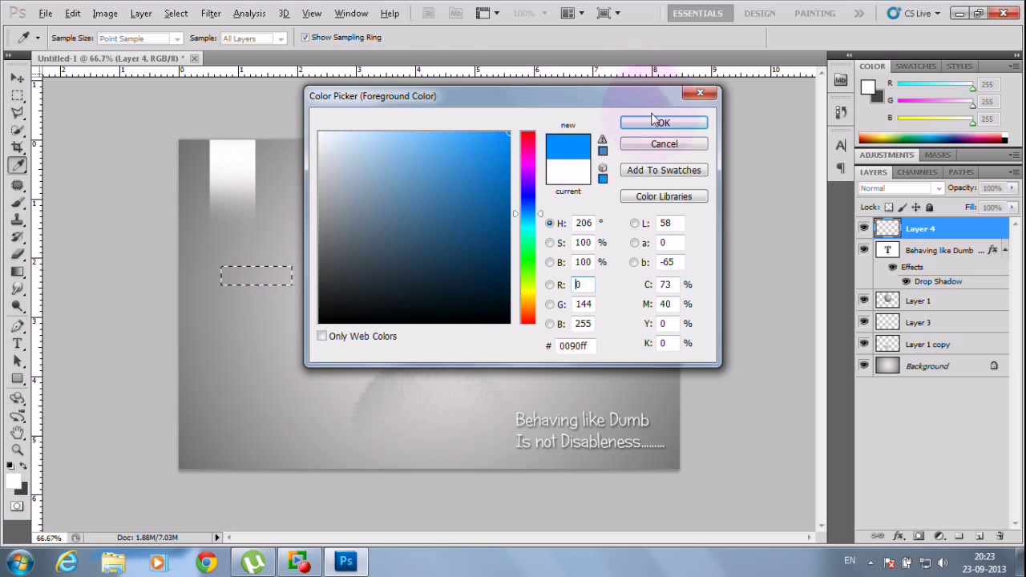
{"action": "left_click", "coordinate": [664, 123]}
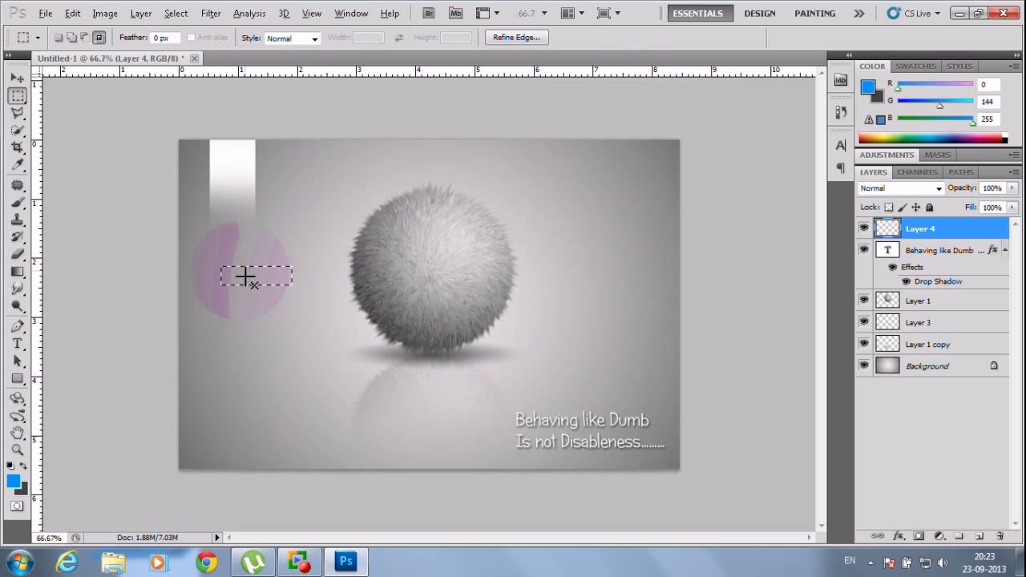
{"action": "left_click", "coordinate": [18, 203]}
{"action": "left_click_drag", "start_coordinate": [208, 270], "coordinate": [484, 311]}
Slant the blue rectangle into a parallelogram with a Perspective transform at about -54.15° horizontal skew
{"action": "left_click", "coordinate": [72, 13]}
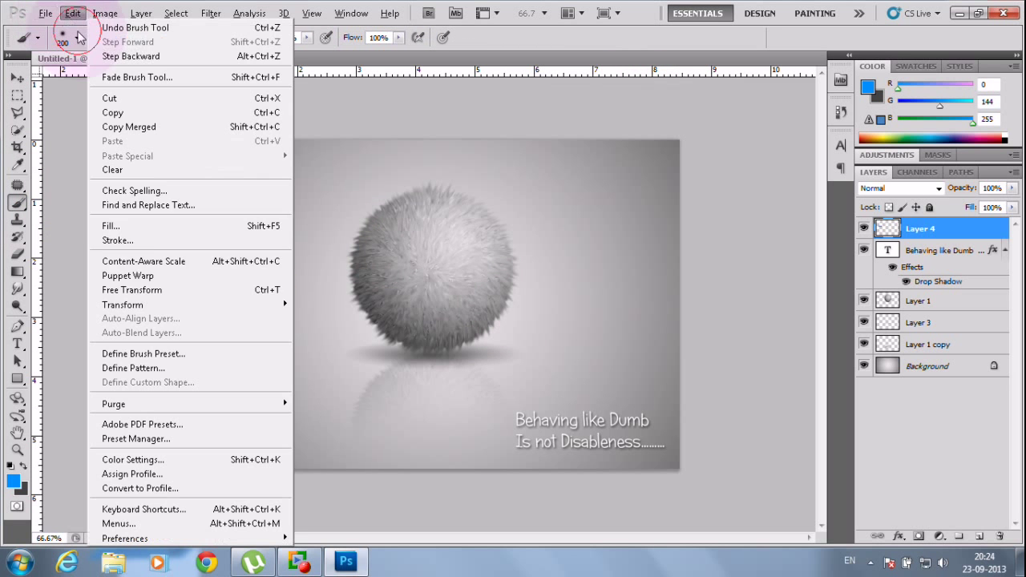
{"action": "mouse_move", "coordinate": [138, 305]}
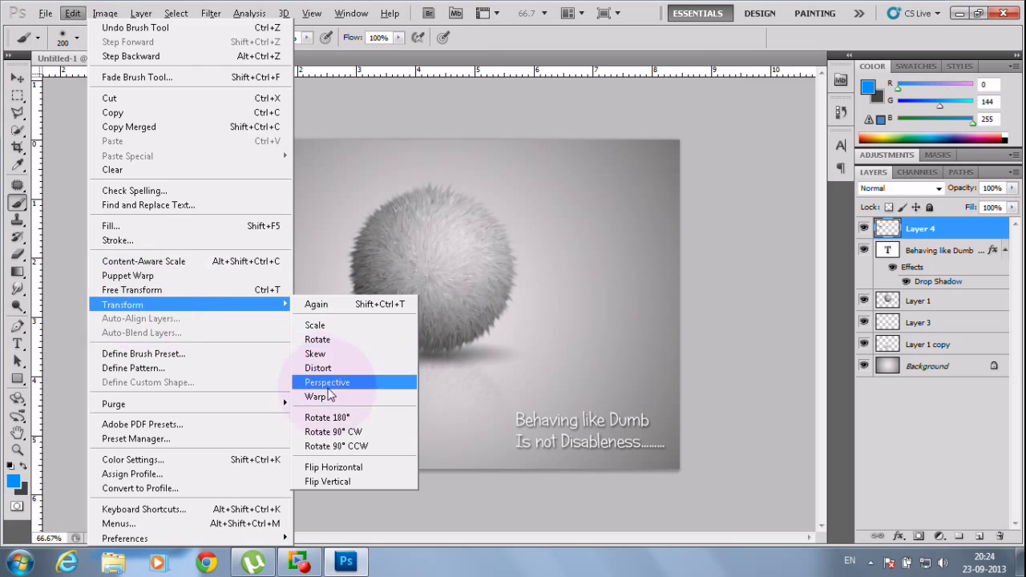
{"action": "left_click", "coordinate": [357, 383]}
{"action": "left_click_drag", "start_coordinate": [258, 292], "coordinate": [238, 292]}
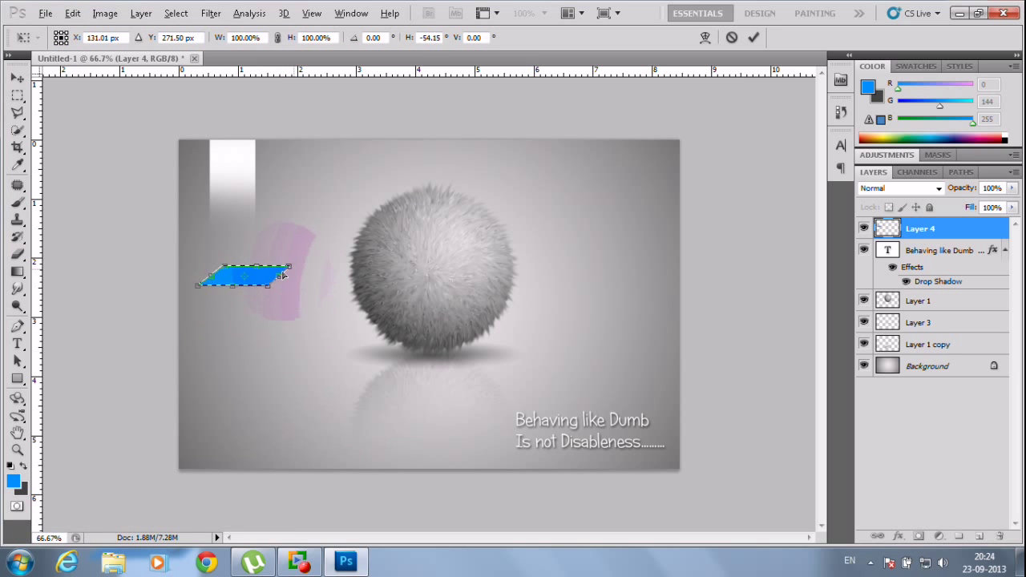
{"action": "mouse_move", "coordinate": [279, 277]}
{"action": "left_mouse_down"}
{"action": "mouse_move", "coordinate": [293, 268]}
{"action": "mouse_move", "coordinate": [260, 277]}
{"action": "mouse_move", "coordinate": [284, 276]}
{"action": "left_mouse_up"}
{"action": "key", "text": "Return"}
Scale the blue parallelogram to 95.22% width and deselect it
{"action": "key", "text": "b"}
{"action": "key", "text": "ctrl+t"}
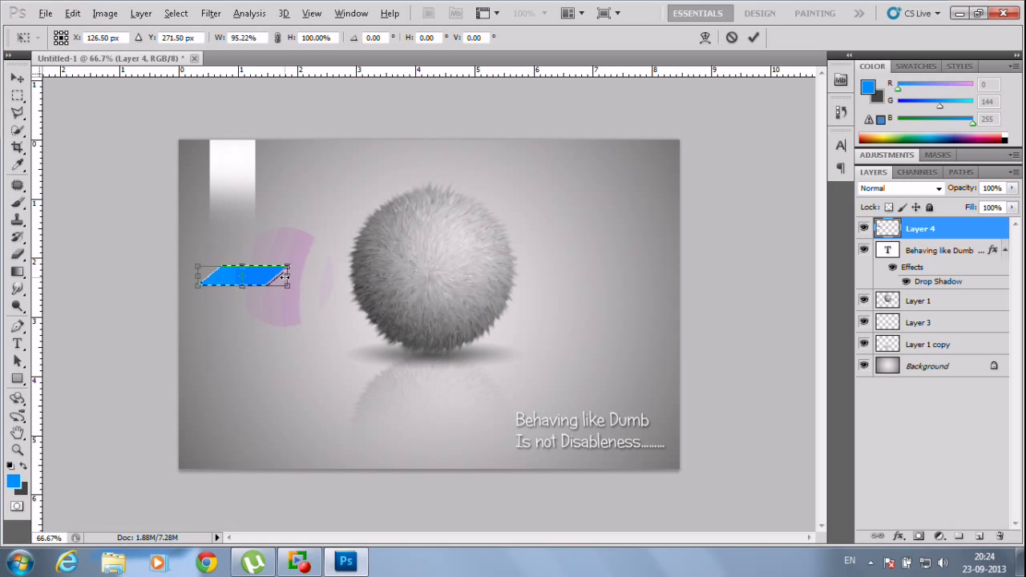
{"action": "key", "text": "Return"}
{"action": "key", "text": "ctrl+d"}
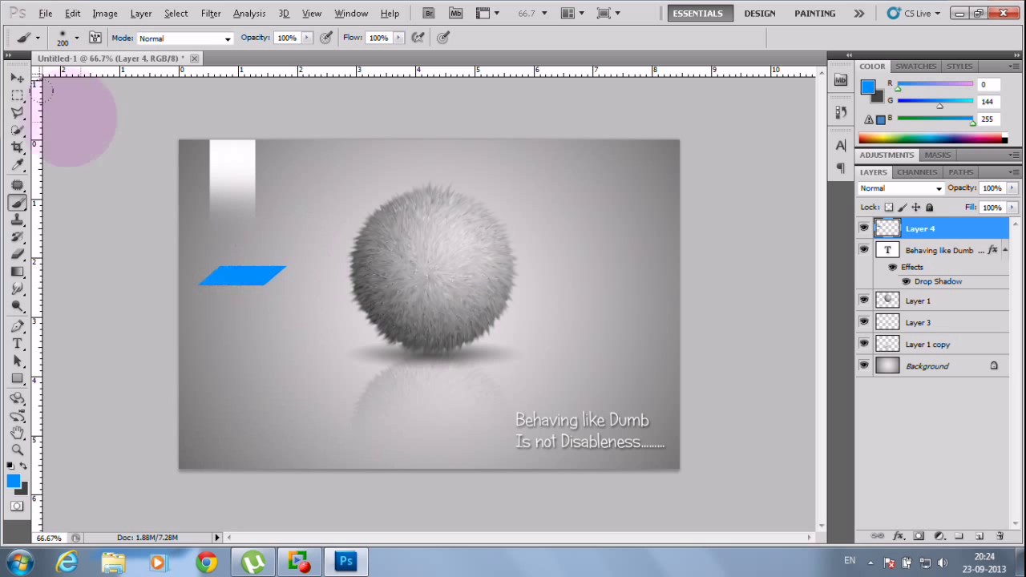
Lasso the blue parallelogram and move it down beside the ball's ground shadow
{"action": "left_click", "coordinate": [18, 114]}
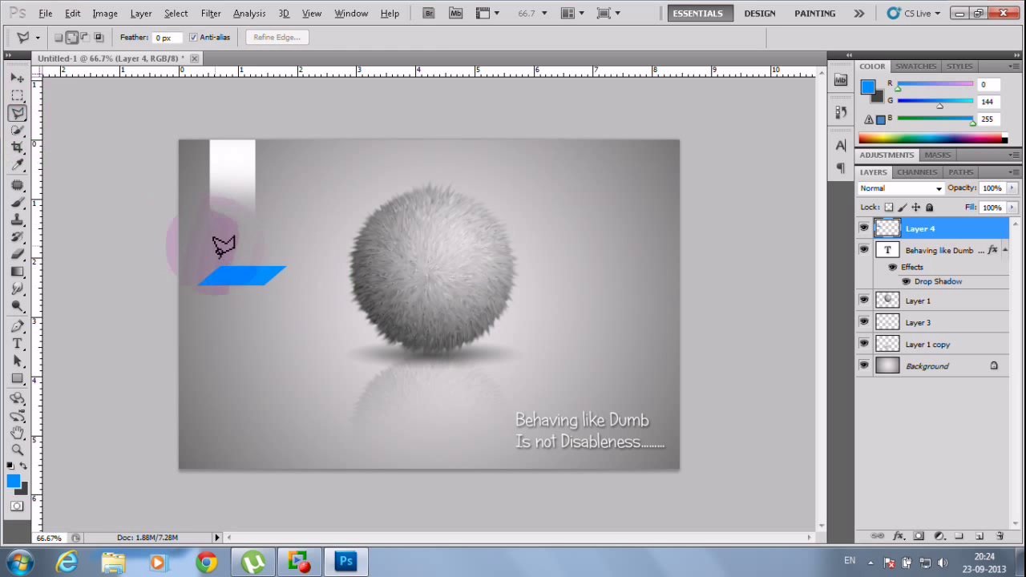
{"action": "left_click", "coordinate": [268, 258]}
{"action": "left_click", "coordinate": [269, 250]}
{"action": "left_click", "coordinate": [195, 254]}
{"action": "left_click", "coordinate": [178, 300]}
{"action": "left_click", "coordinate": [321, 303]}
{"action": "left_click", "coordinate": [311, 260]}
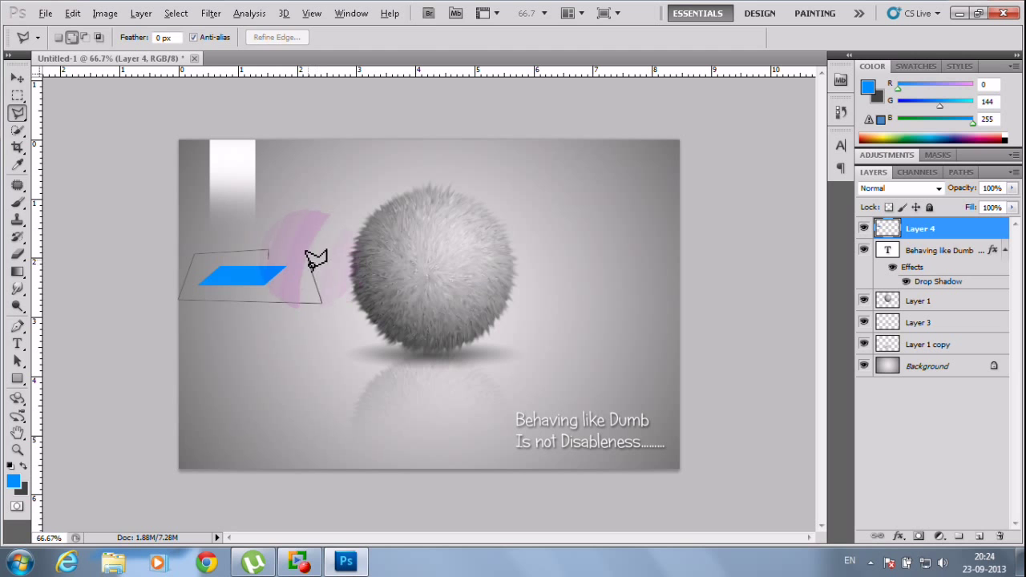
{"action": "left_click", "coordinate": [269, 258]}
{"action": "left_click", "coordinate": [18, 78]}
{"action": "mouse_move", "coordinate": [245, 274]}
{"action": "left_mouse_down"}
{"action": "mouse_move", "coordinate": [340, 345]}
{"action": "mouse_move", "coordinate": [319, 331]}
{"action": "mouse_move", "coordinate": [296, 370]}
{"action": "left_mouse_up"}
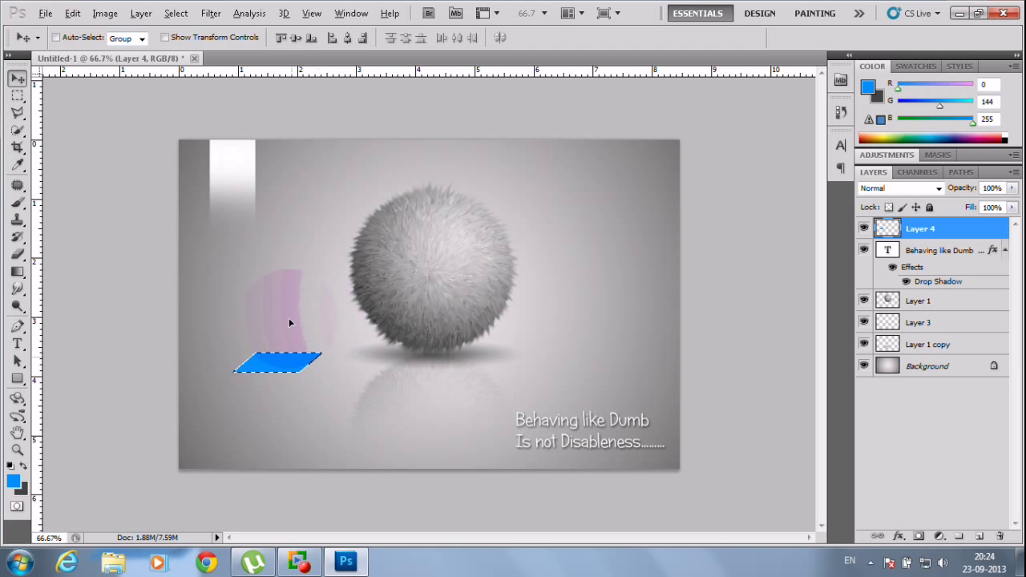
{"action": "key", "text": "ctrl+d"}
Choose the 556 px logo brush preset and try a blue stamp at the image's right edge
{"action": "left_click", "coordinate": [18, 201]}
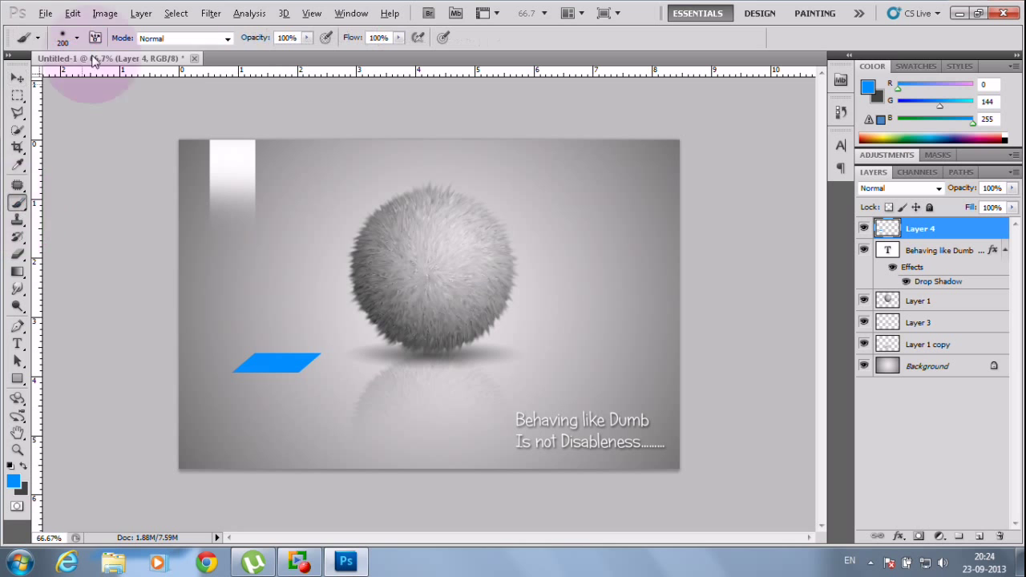
{"action": "left_click", "coordinate": [74, 38]}
{"action": "left_click_drag", "start_coordinate": [171, 149], "coordinate": [171, 210]}
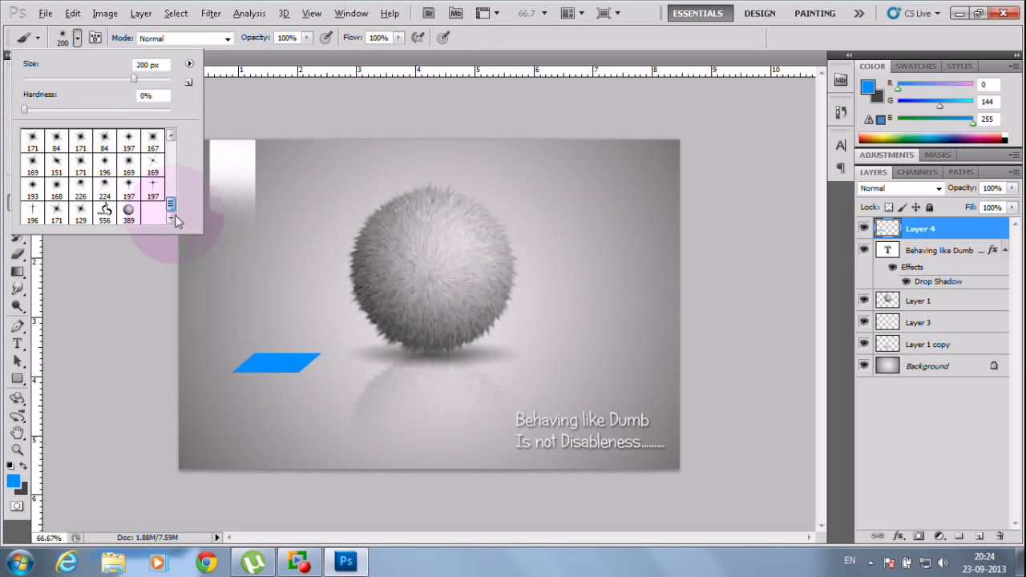
{"action": "left_click", "coordinate": [104, 212]}
{"action": "left_click", "coordinate": [770, 224]}
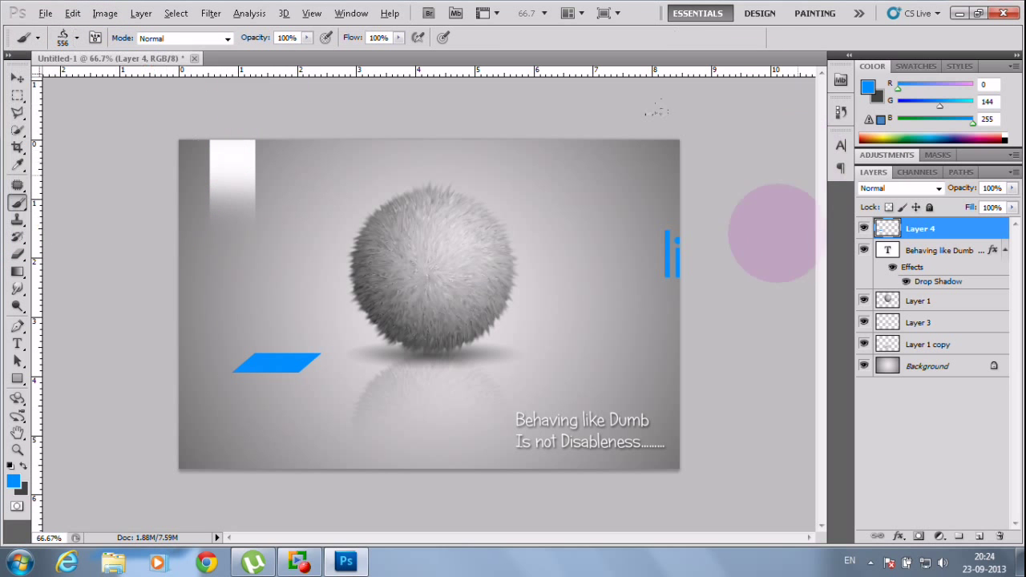
Set the logo brush to black at 100 px and stamp the logo onto the blue parallelogram
{"action": "left_click", "coordinate": [13, 481]}
{"action": "left_click", "coordinate": [481, 329]}
{"action": "left_click", "coordinate": [664, 121]}
{"action": "key", "text": "bracketleft"}
{"action": "key", "text": "bracketleft"}
{"action": "key", "text": "bracketleft"}
{"action": "key", "text": "bracketleft"}
{"action": "key", "text": "bracketleft"}
{"action": "key", "text": "bracketleft"}
{"action": "key", "text": "bracketleft"}
{"action": "key", "text": "bracketleft"}
{"action": "key", "text": "bracketleft"}
{"action": "key", "text": "bracketleft"}
{"action": "key", "text": "bracketleft"}
{"action": "key", "text": "bracketleft"}
{"action": "key", "text": "bracketleft"}
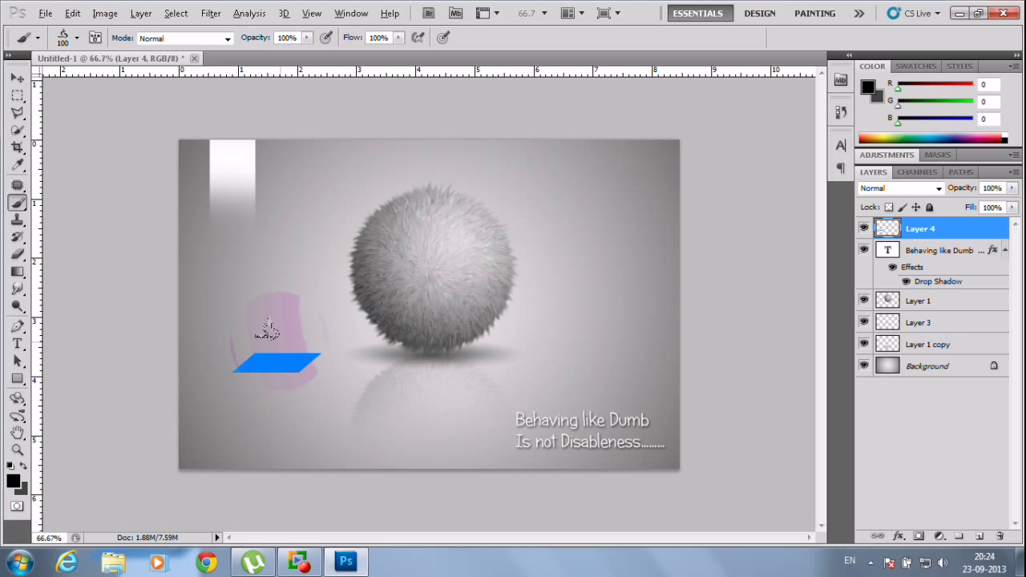
{"action": "left_click", "coordinate": [269, 333]}
Select the logo with its blue parallelogram and move them over the white strip, flush with the image's left edge
{"action": "left_click", "coordinate": [17, 78]}
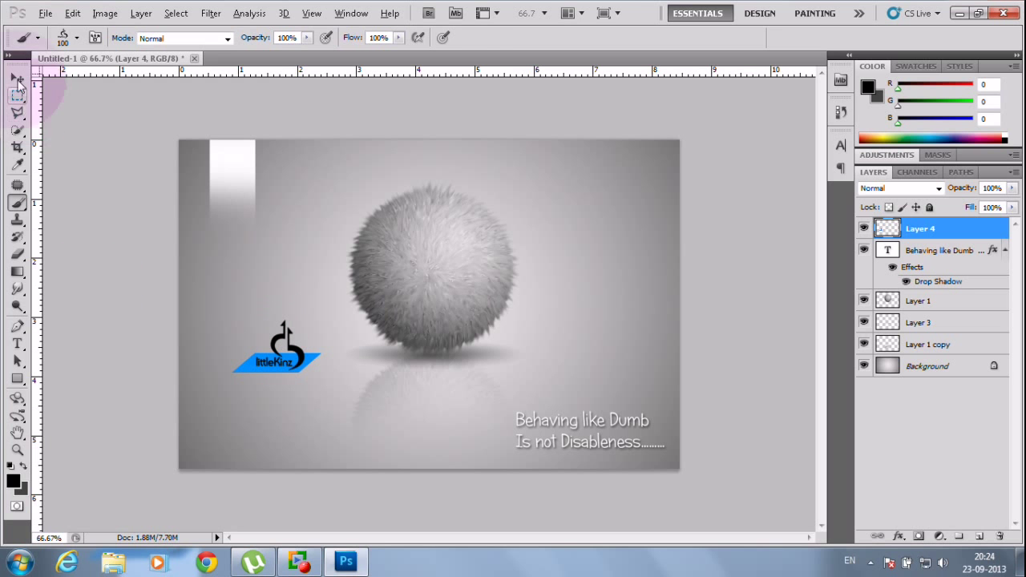
{"action": "left_click", "coordinate": [18, 96]}
{"action": "left_click_drag", "start_coordinate": [219, 318], "coordinate": [339, 419]}
{"action": "left_click_drag", "start_coordinate": [289, 361], "coordinate": [239, 194]}
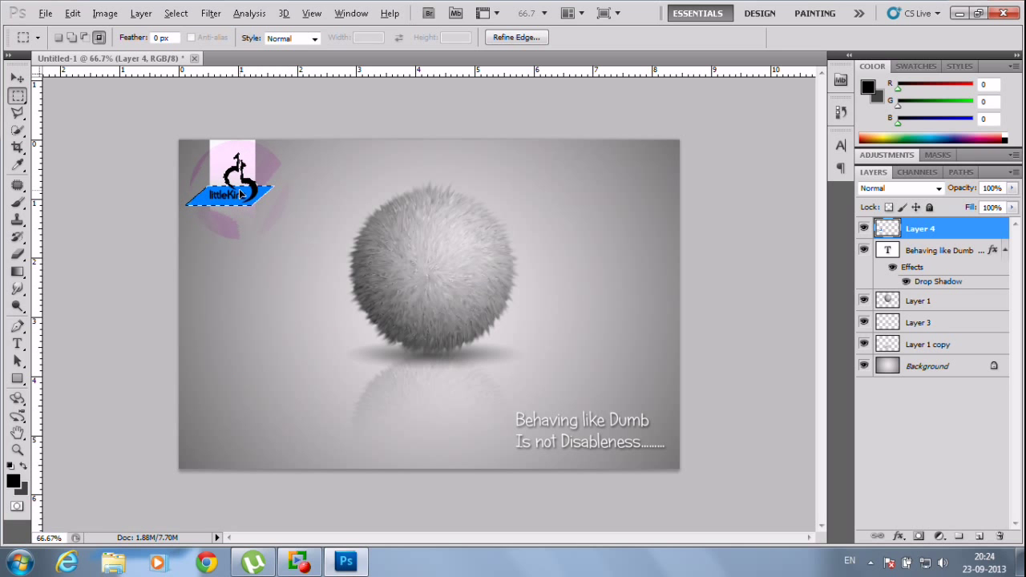
{"action": "key", "text": "ctrl+shift+Left"}
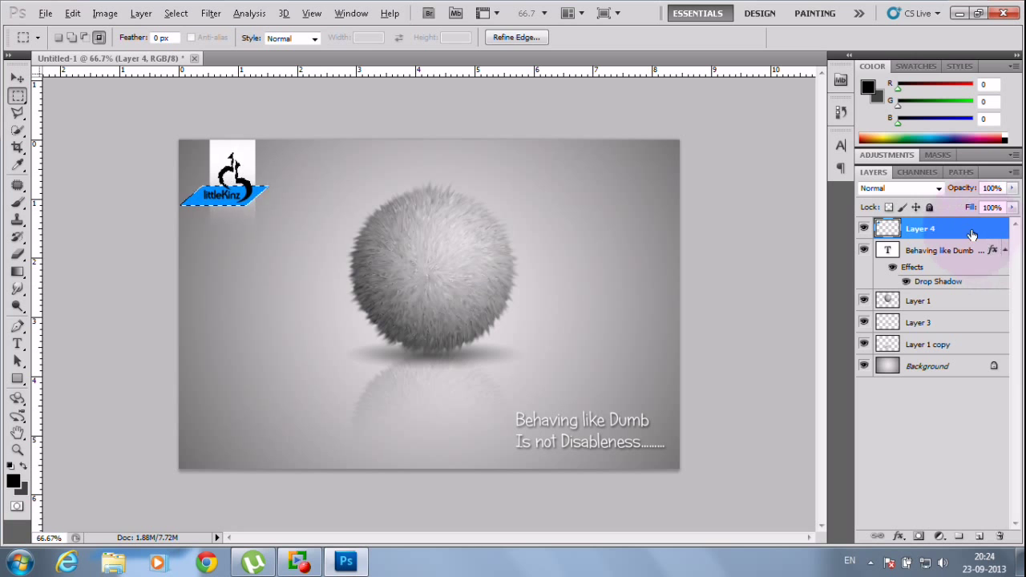
Deselect the logo area, set Layer 4's blend mode to Overlay and shift the logo slightly to the right
{"action": "key", "text": "ctrl+d"}
{"action": "left_click", "coordinate": [913, 188]}
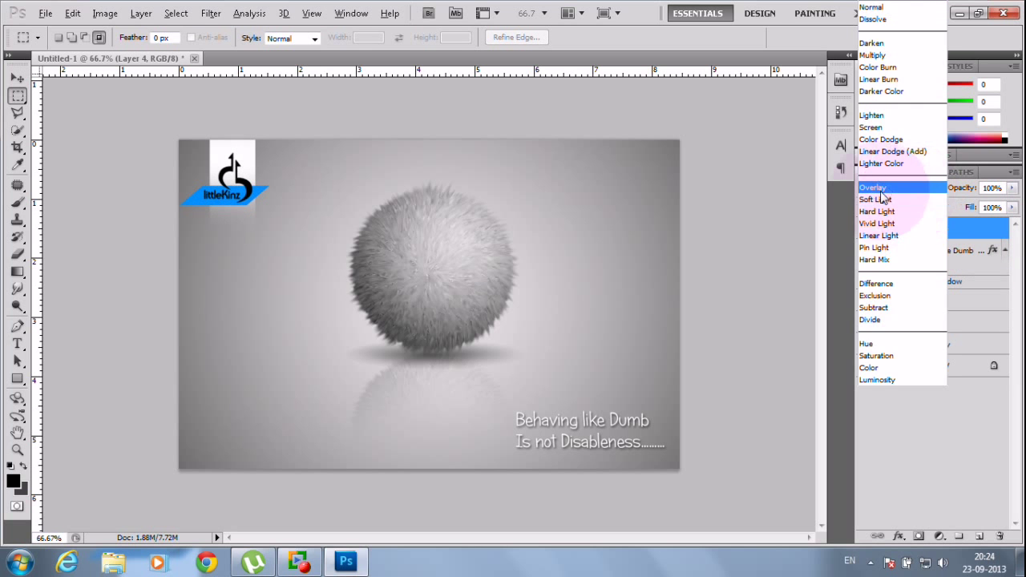
{"action": "left_click", "coordinate": [898, 192]}
{"action": "left_click", "coordinate": [18, 78]}
{"action": "left_click_drag", "start_coordinate": [226, 188], "coordinate": [246, 188]}
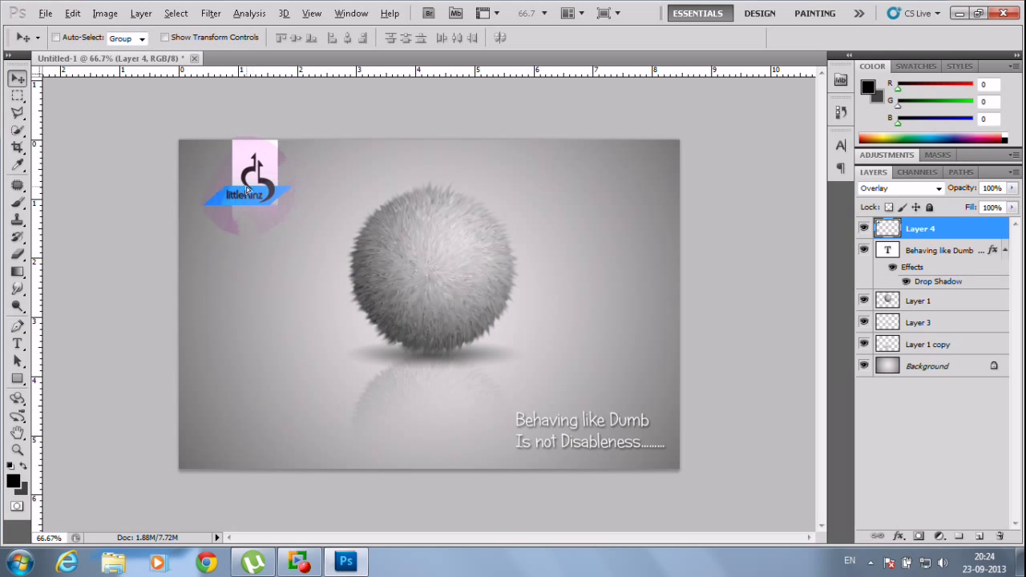
Try successive blend modes on the logo layer, starting from Soft Light, and settle on Linear Light
{"action": "left_click", "coordinate": [894, 188]}
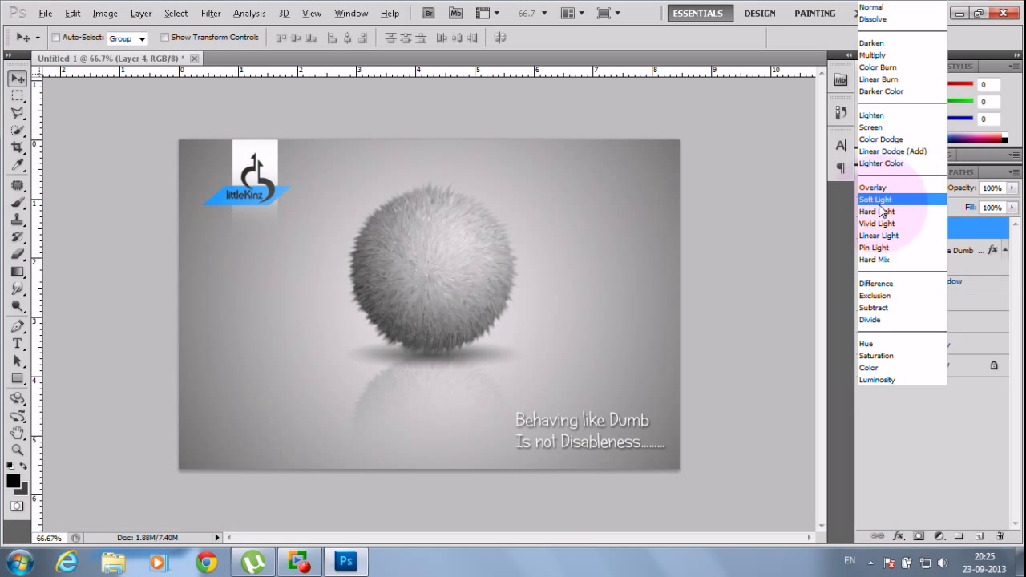
{"action": "left_click", "coordinate": [880, 201]}
{"action": "key", "text": "Down"}
{"action": "key", "text": "Down"}
{"action": "key", "text": "Down"}
{"action": "key", "text": "Down"}
{"action": "key", "text": "Down"}
{"action": "key", "text": "Down"}
{"action": "key", "text": "Down"}
{"action": "key", "text": "Down"}
{"action": "key", "text": "Up"}
{"action": "key", "text": "Up"}
{"action": "key", "text": "Up"}
{"action": "key", "text": "Up"}
{"action": "key", "text": "Up"}
{"action": "key", "text": "Up"}
{"action": "key", "text": "Down"}
{"action": "key", "text": "Up"}
{"action": "key", "text": "Up"}
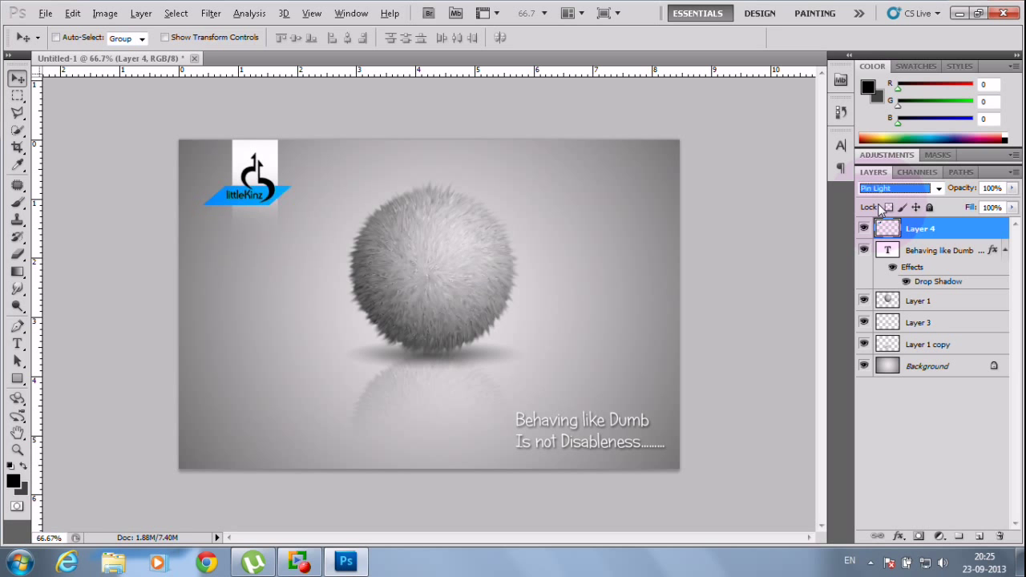
Lower the logo layer's opacity to 47%
{"action": "left_click", "coordinate": [1012, 187]}
{"action": "left_click_drag", "start_coordinate": [1012, 205], "coordinate": [972, 207]}
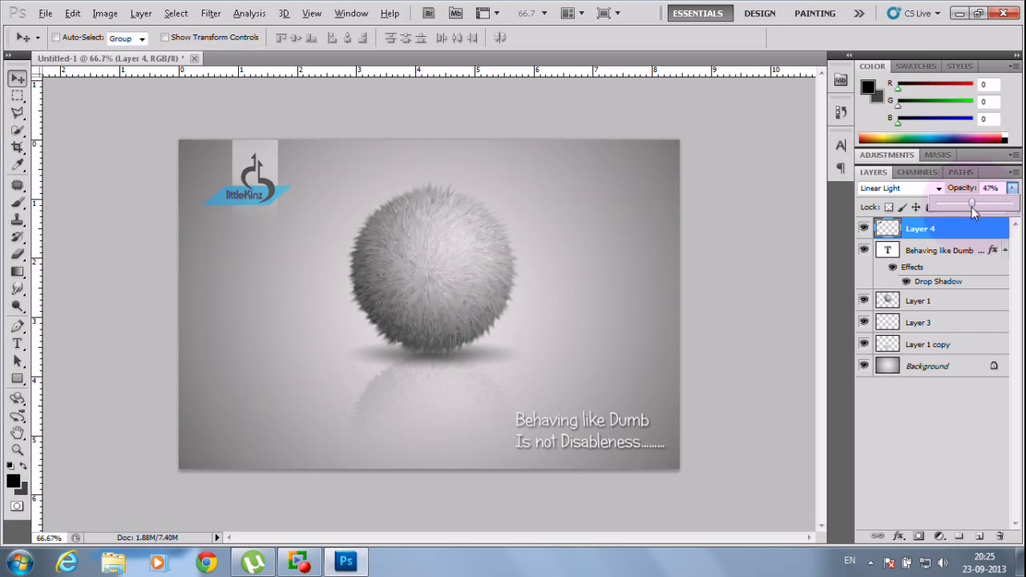
{"action": "left_click", "coordinate": [795, 198]}
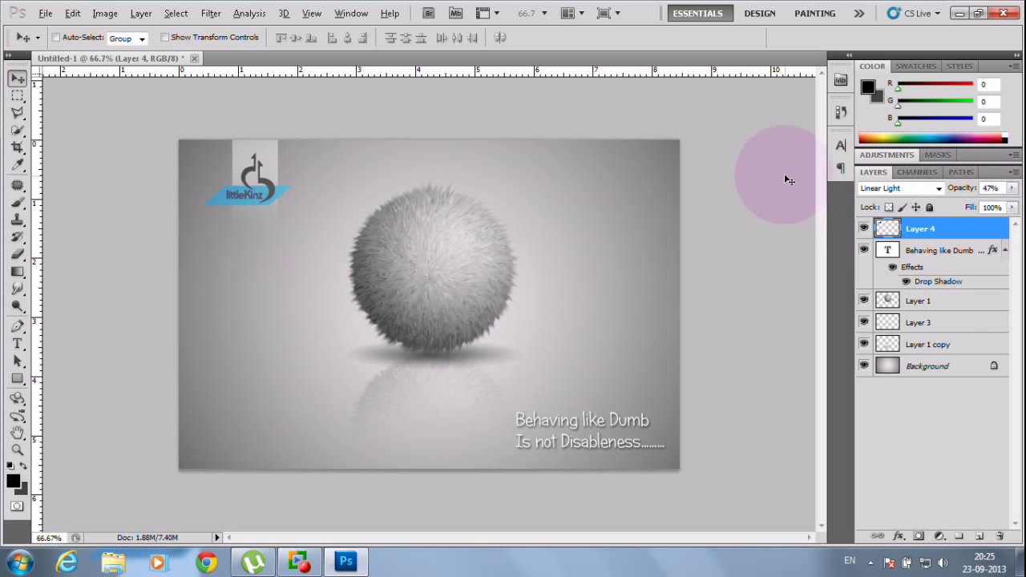
Start a black 12 pt text line below and left of the ball and clear its trial words "thanks for"
{"action": "left_click", "coordinate": [16, 343]}
{"action": "left_click", "coordinate": [298, 401]}
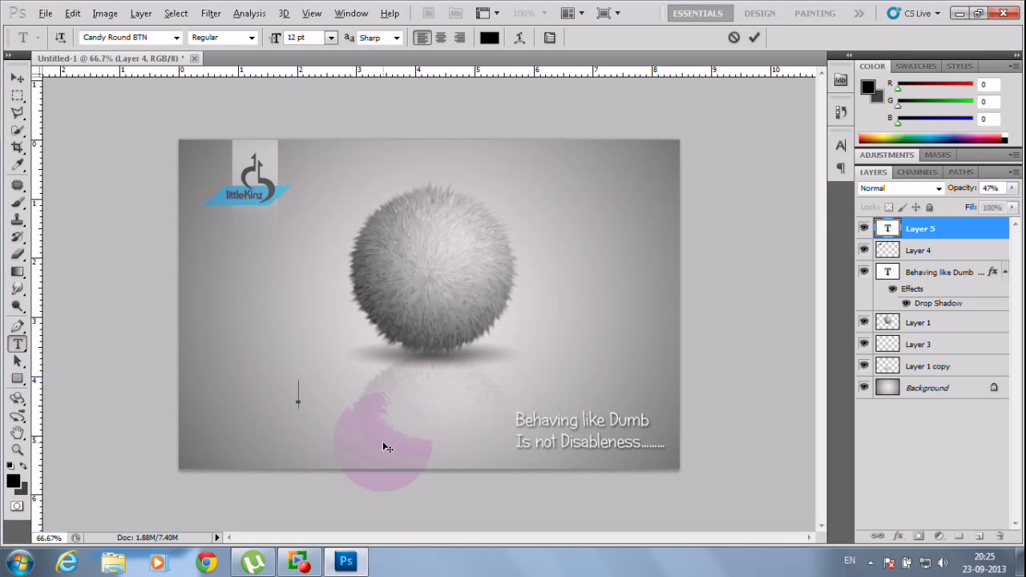
{"action": "type", "text": "anks for"}
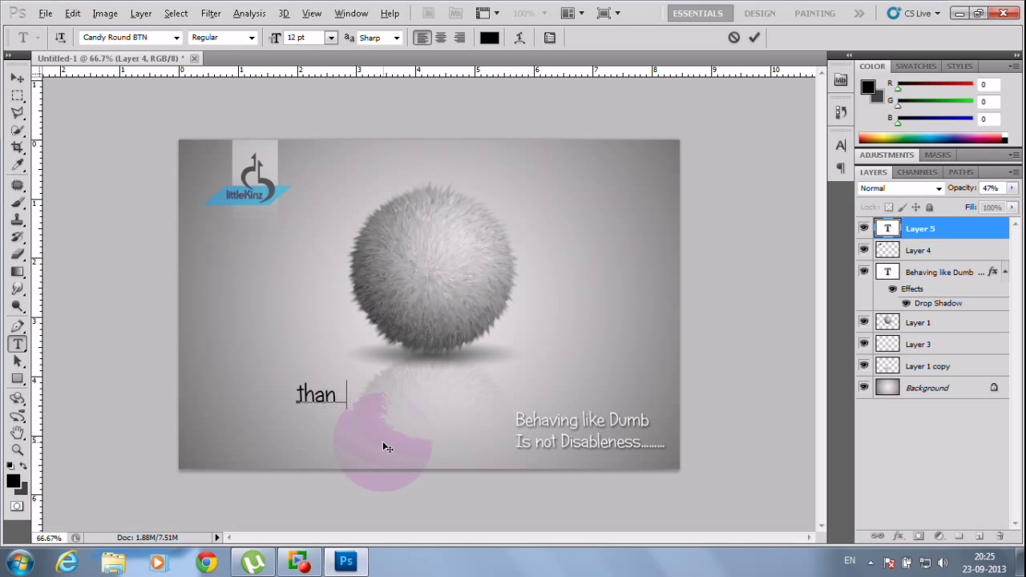
{"action": "key", "text": "BackSpace"}
{"action": "key", "text": "BackSpace"}
{"action": "key", "text": "BackSpace"}
{"action": "key", "text": "BackSpace"}
{"action": "key", "text": "BackSpace"}
{"action": "key", "text": "BackSpace"}
{"action": "key", "text": "BackSpace"}
{"action": "key", "text": "BackSpace"}
{"action": "key", "text": "BackSpace"}
{"action": "key", "text": "BackSpace"}
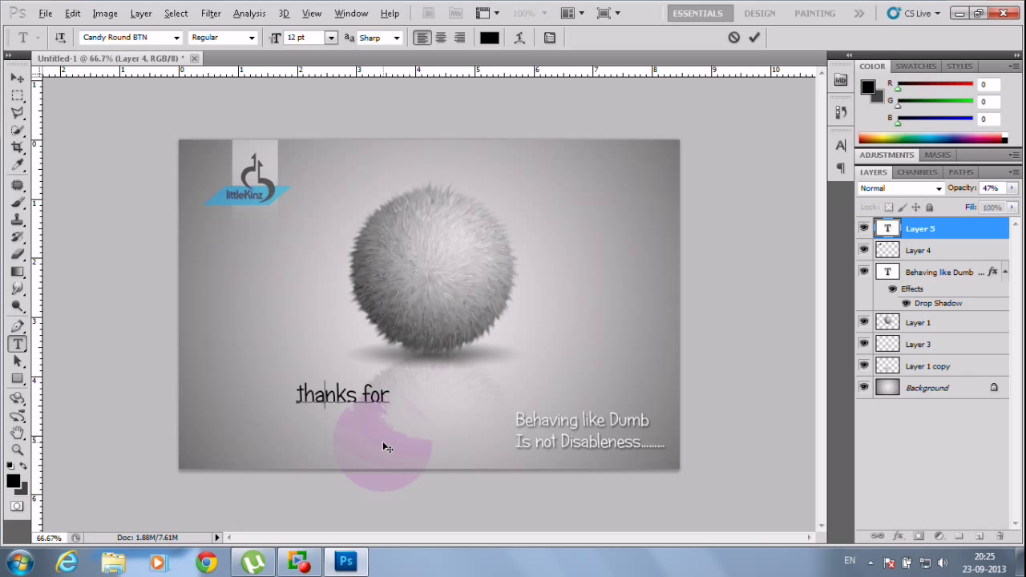
Enter "you can also make this fur ball as brush" in the new text line and commit it
{"action": "type", "text": "you c           "}
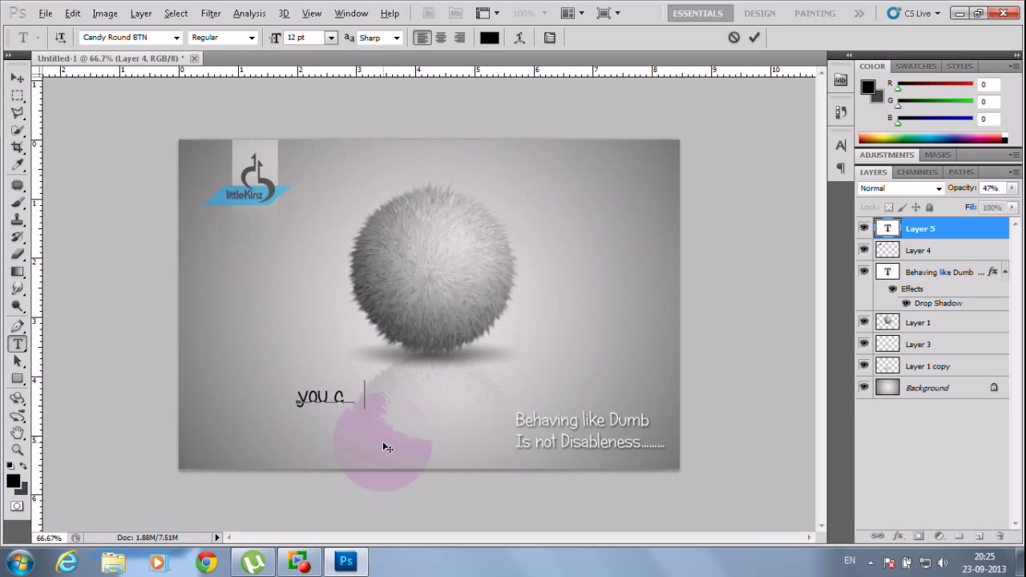
{"action": "type", "text": "an also make "}
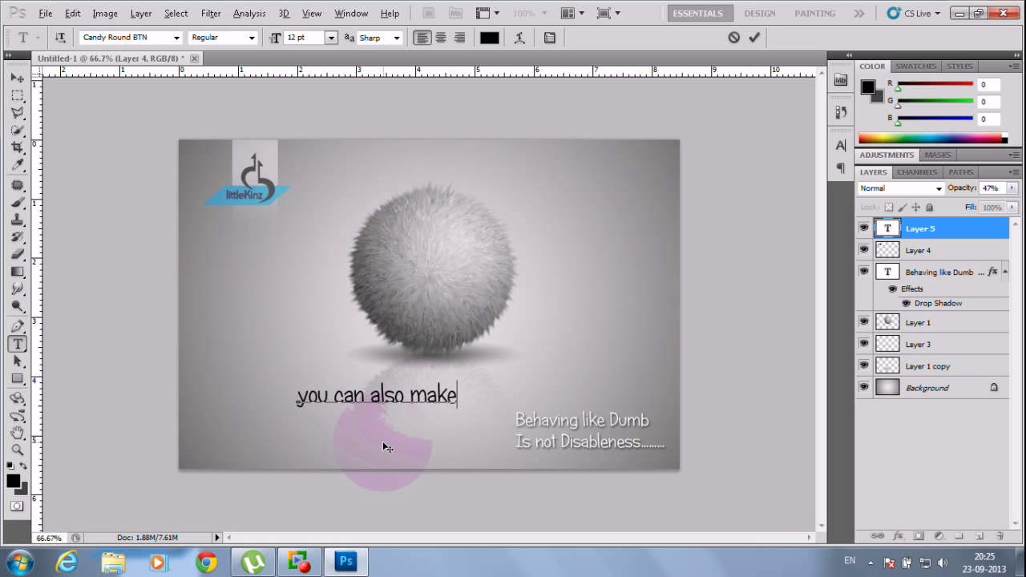
{"action": "type", "text": "this fur ball as"}
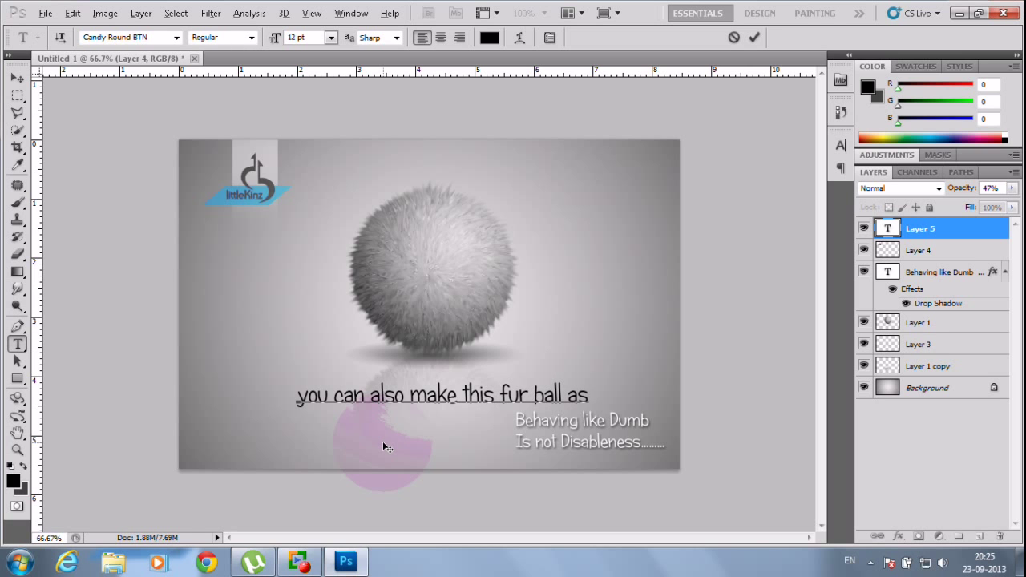
{"action": "type", "text": " brush"}
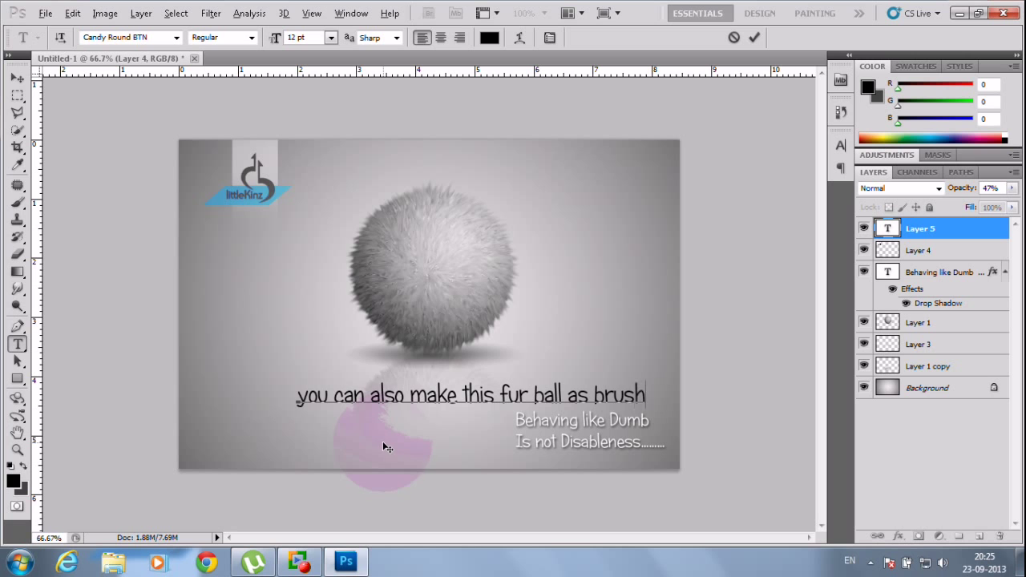
{"action": "left_click", "coordinate": [17, 78]}
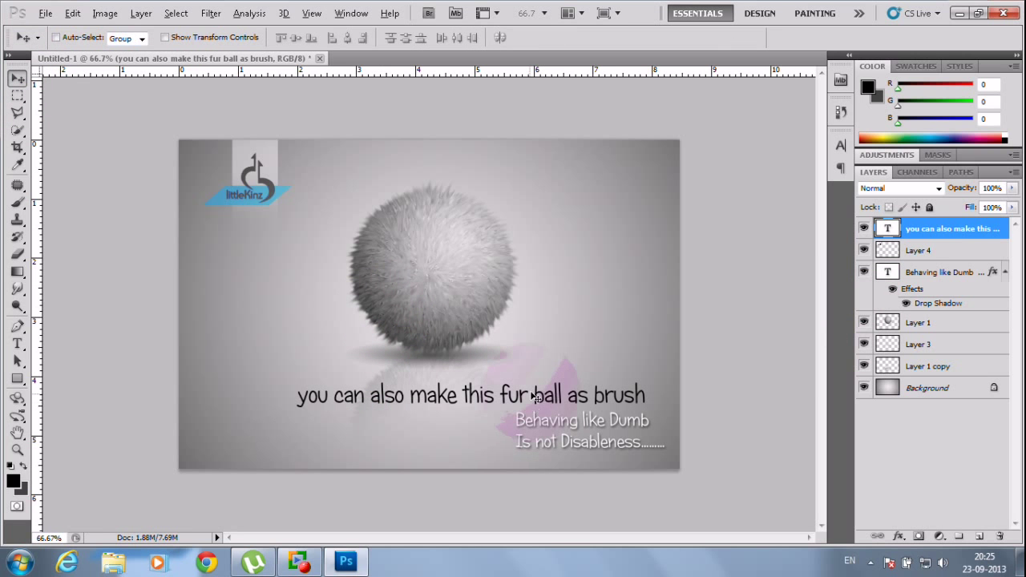
Hide every layer except the fur ball on Layer 1 and make Layer 1 active
{"action": "left_click_drag", "start_coordinate": [864, 229], "coordinate": [865, 250]}
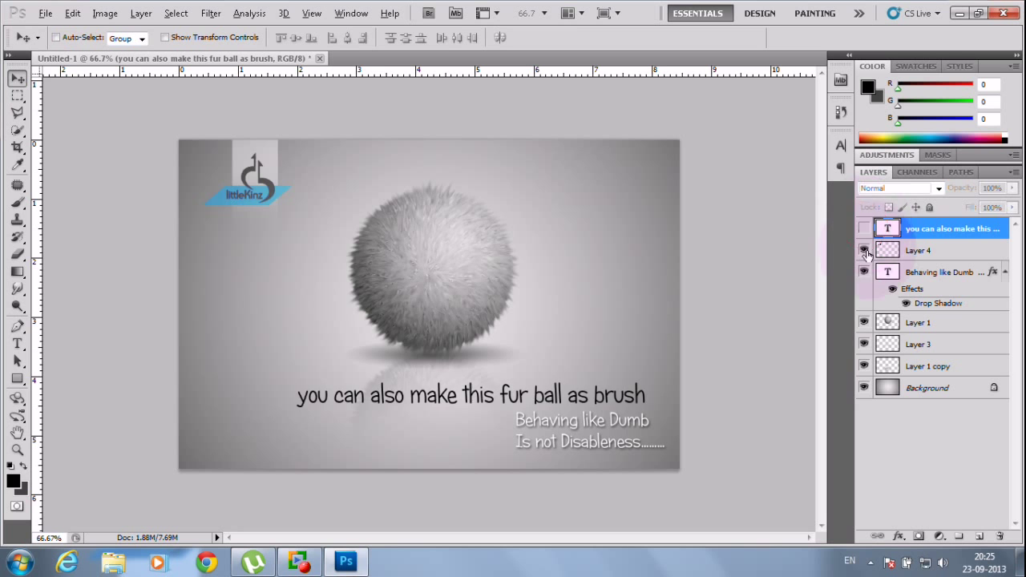
{"action": "left_click", "coordinate": [863, 322]}
{"action": "left_click", "coordinate": [863, 322]}
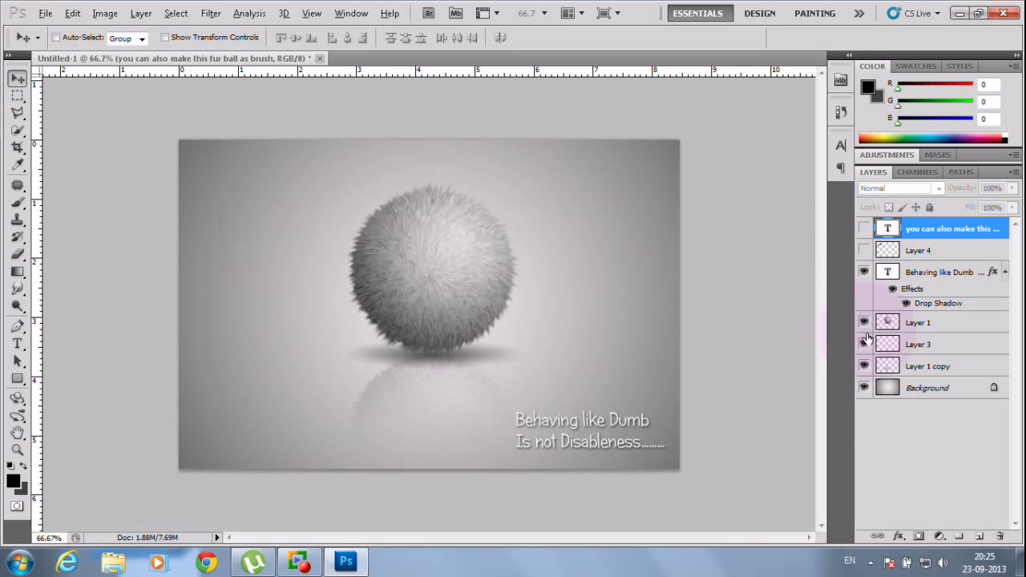
{"action": "left_click", "coordinate": [863, 344]}
{"action": "left_click", "coordinate": [863, 366]}
{"action": "left_click", "coordinate": [865, 391]}
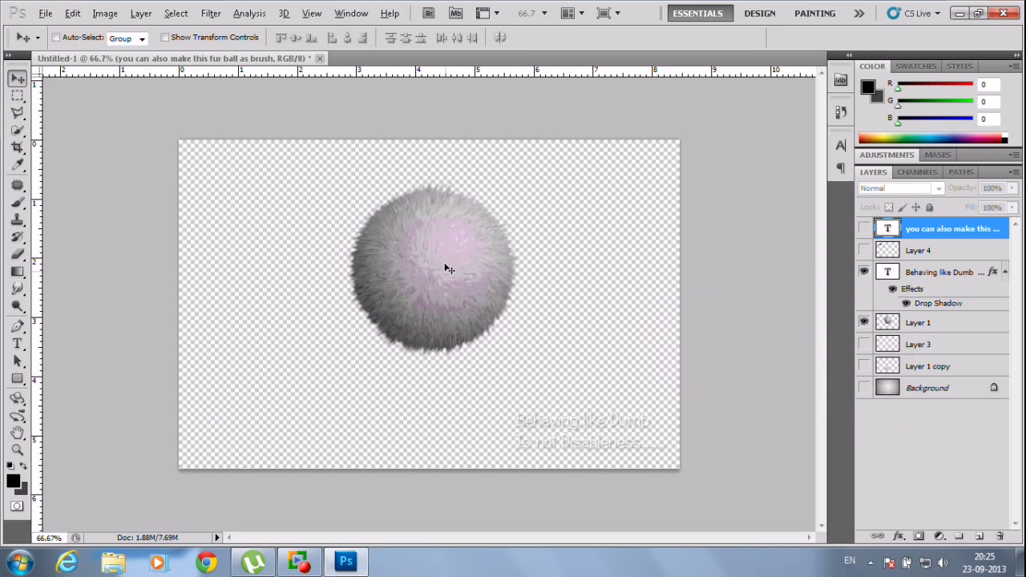
{"action": "left_click", "coordinate": [864, 272]}
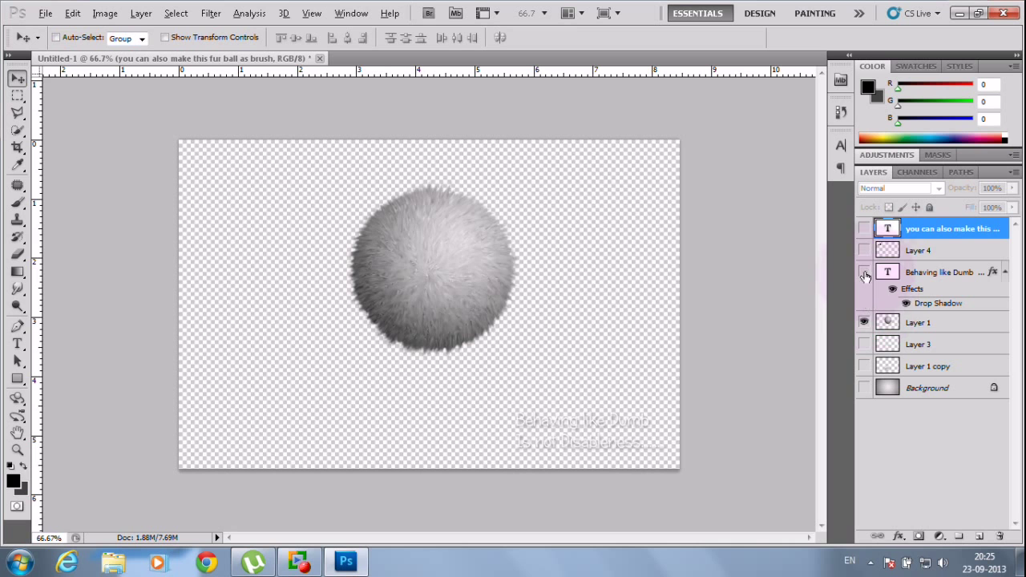
{"action": "left_click", "coordinate": [920, 322]}
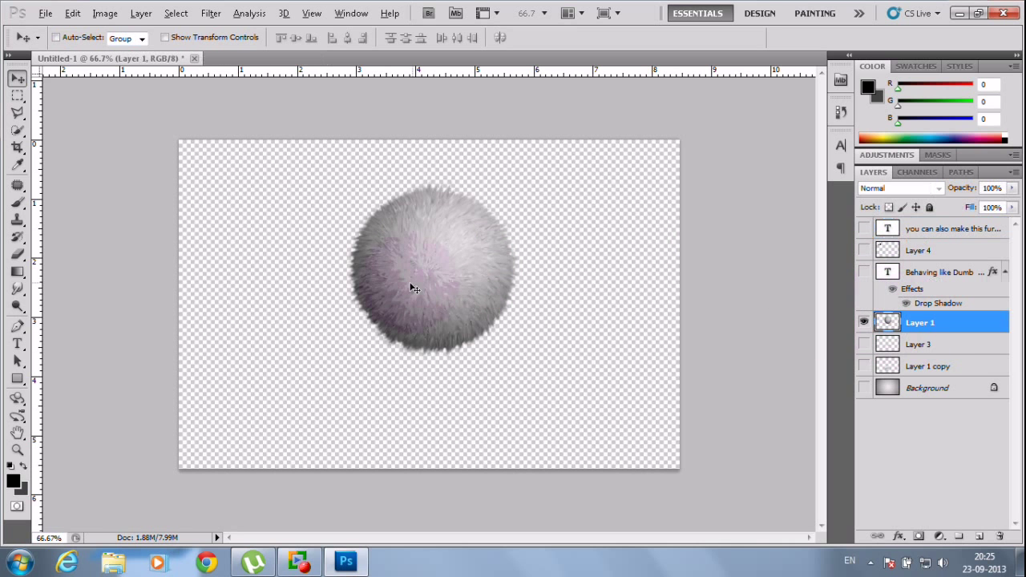
Define the isolated fur ball as a brush preset with the suggested name and show all hidden layers again
{"action": "left_click_drag", "start_coordinate": [409, 284], "coordinate": [392, 303]}
{"action": "key", "text": "ctrl+z"}
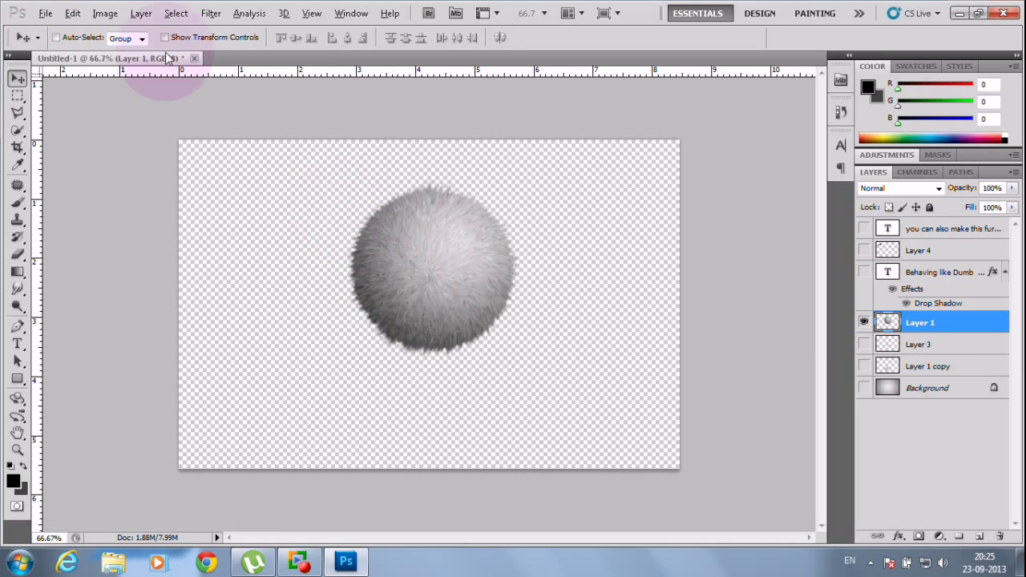
{"action": "left_click", "coordinate": [72, 14]}
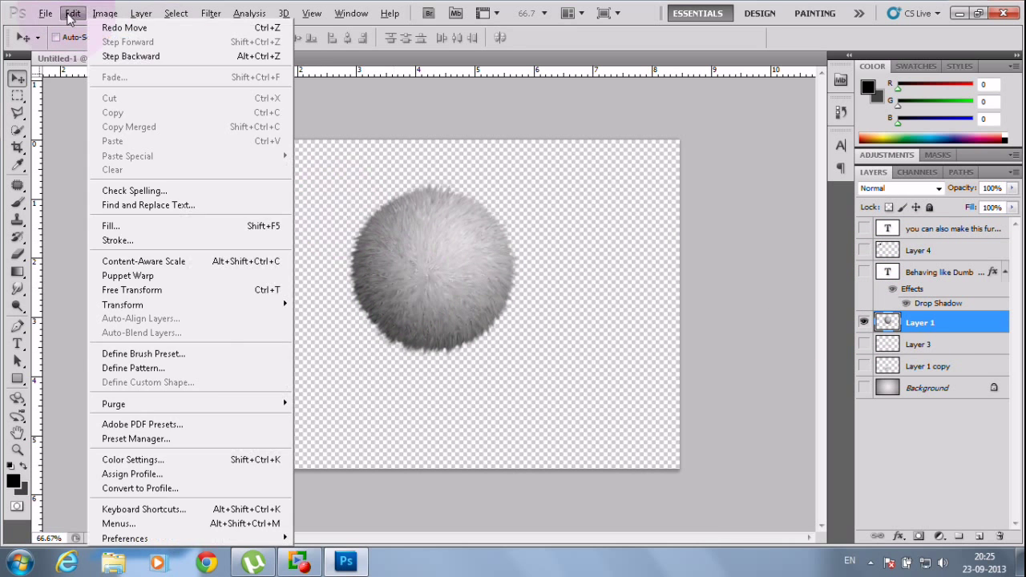
{"action": "left_click", "coordinate": [159, 355]}
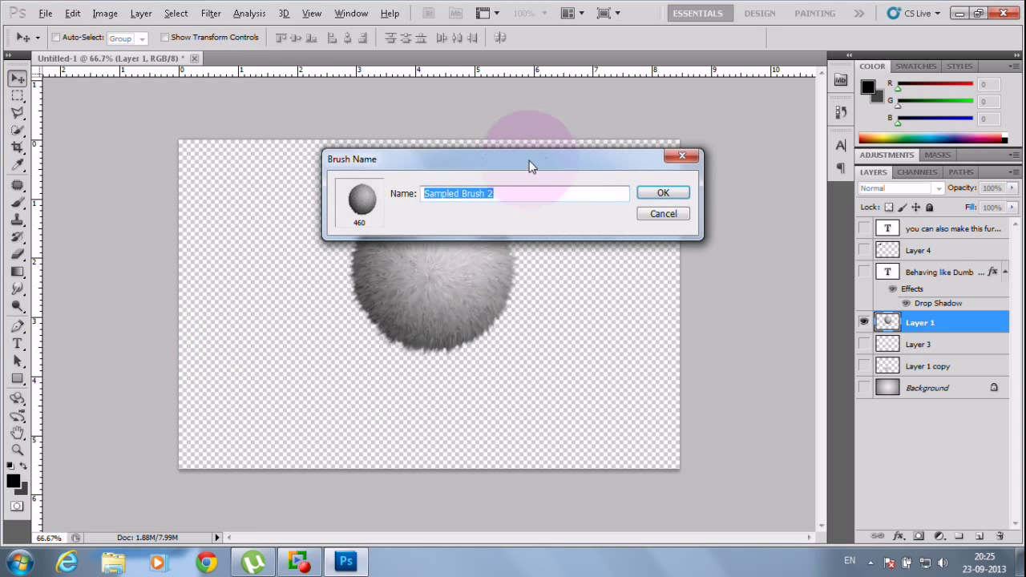
{"action": "left_click", "coordinate": [717, 183]}
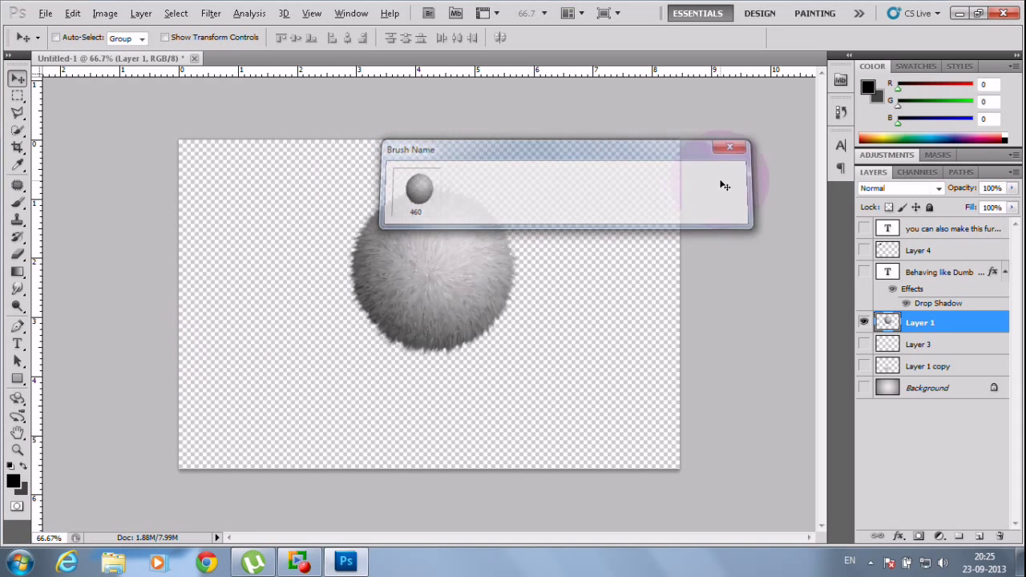
{"action": "left_click_drag", "start_coordinate": [866, 346], "coordinate": [864, 389]}
{"action": "left_click_drag", "start_coordinate": [863, 273], "coordinate": [863, 229]}
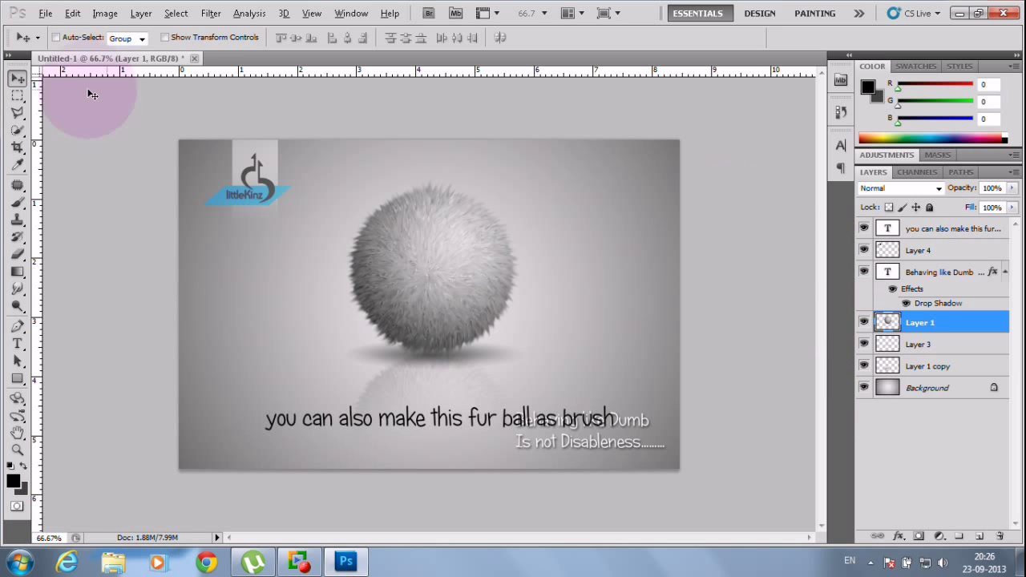
Choose the 460 px fur ball brush, try a black stamp to the left of the ball and undo it
{"action": "left_click", "coordinate": [18, 203]}
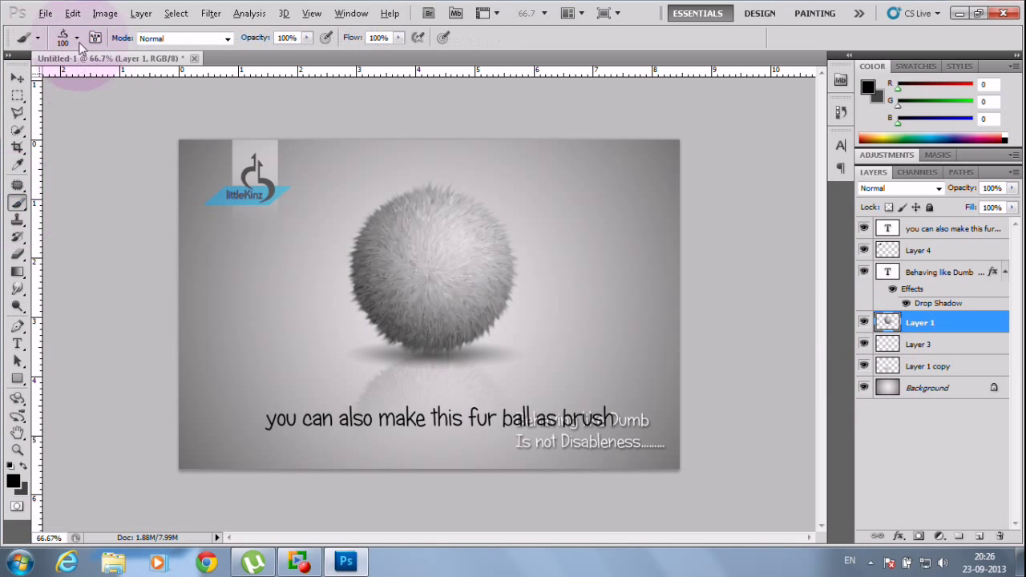
{"action": "left_click", "coordinate": [77, 38]}
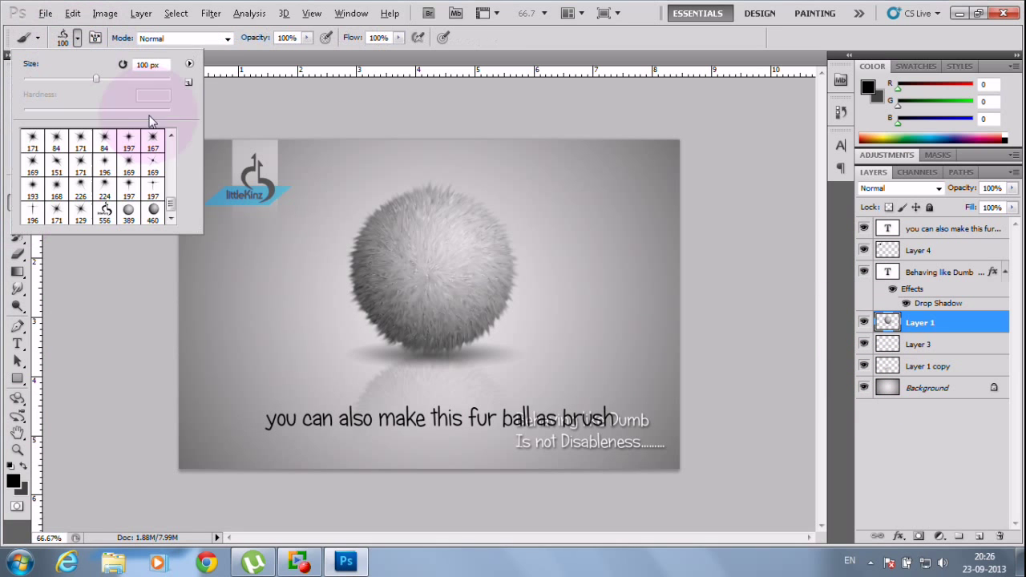
{"action": "left_click", "coordinate": [152, 212]}
{"action": "left_click", "coordinate": [265, 295]}
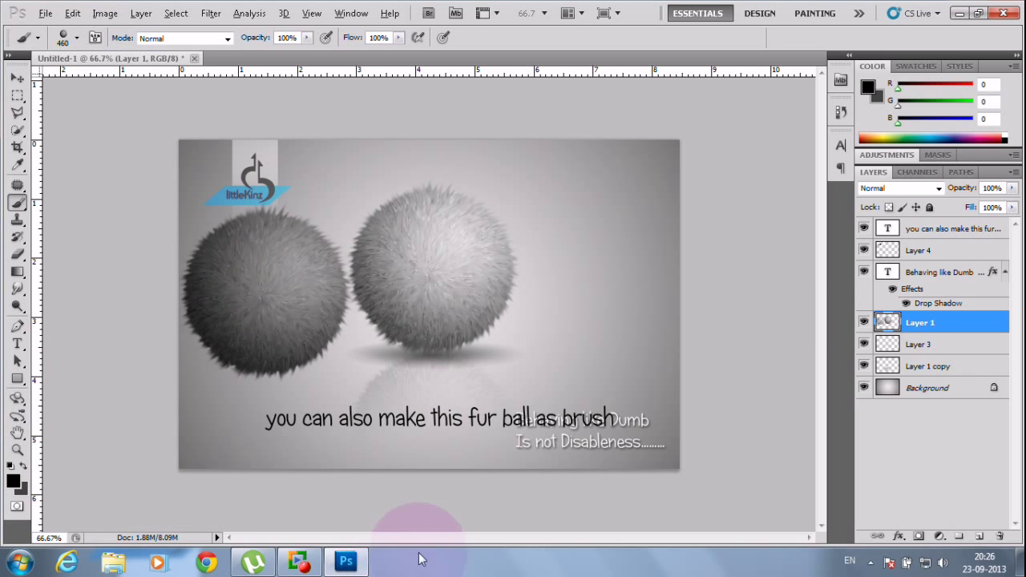
{"action": "key", "text": "ctrl+z"}
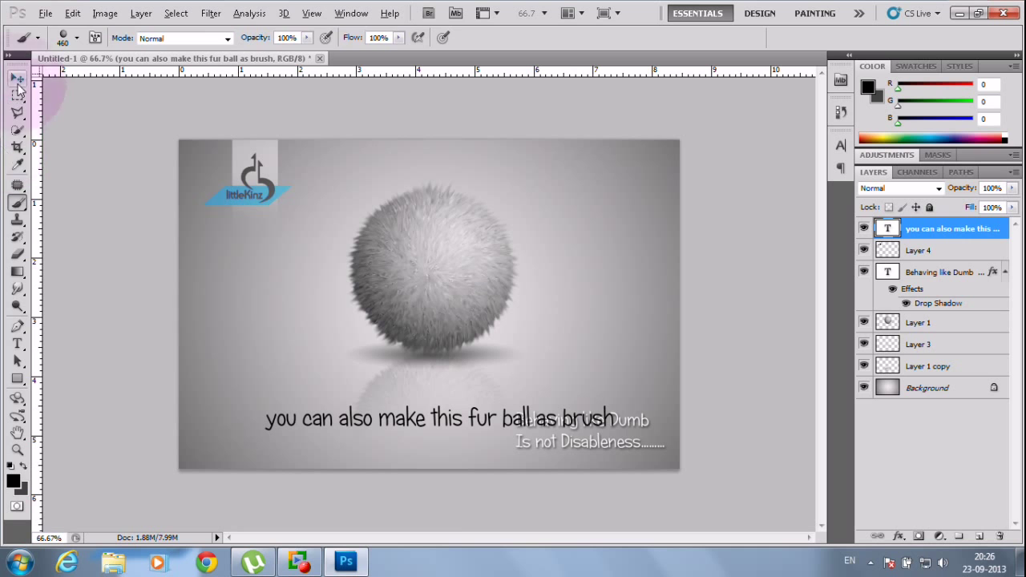
Try the fur ball brush to the right of the ball on Layer 4 and on Layer 1, undoing each stamp
{"action": "left_click", "coordinate": [16, 77]}
{"action": "left_click", "coordinate": [17, 202]}
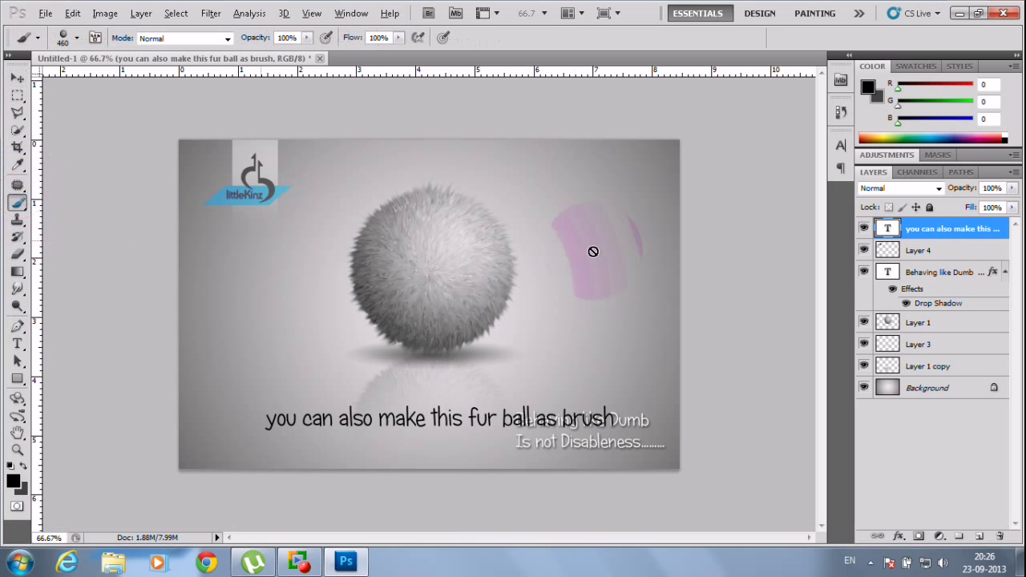
{"action": "left_click", "coordinate": [920, 250]}
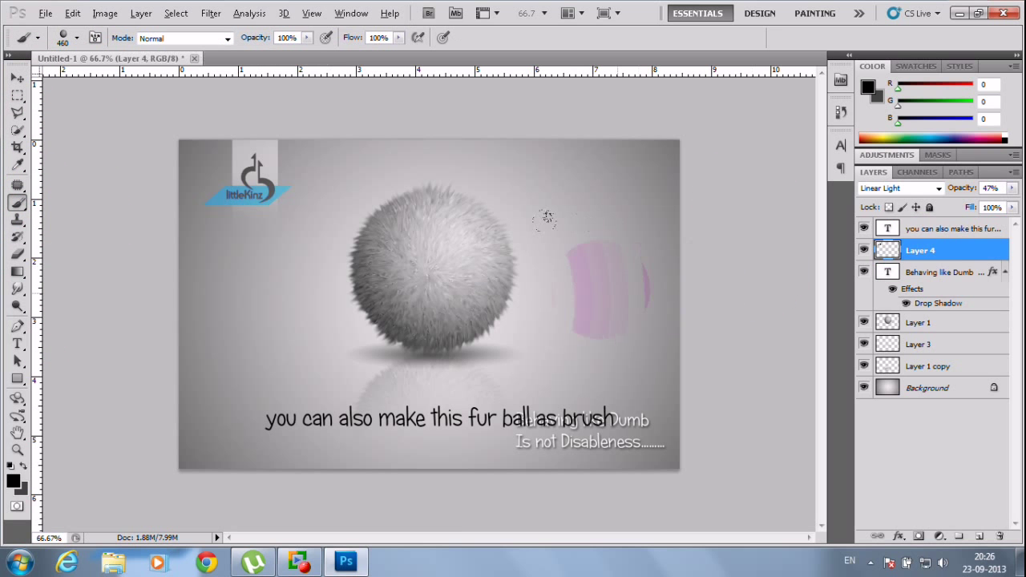
{"action": "left_click", "coordinate": [603, 289]}
{"action": "key", "text": "ctrl+z"}
{"action": "left_click", "coordinate": [922, 324]}
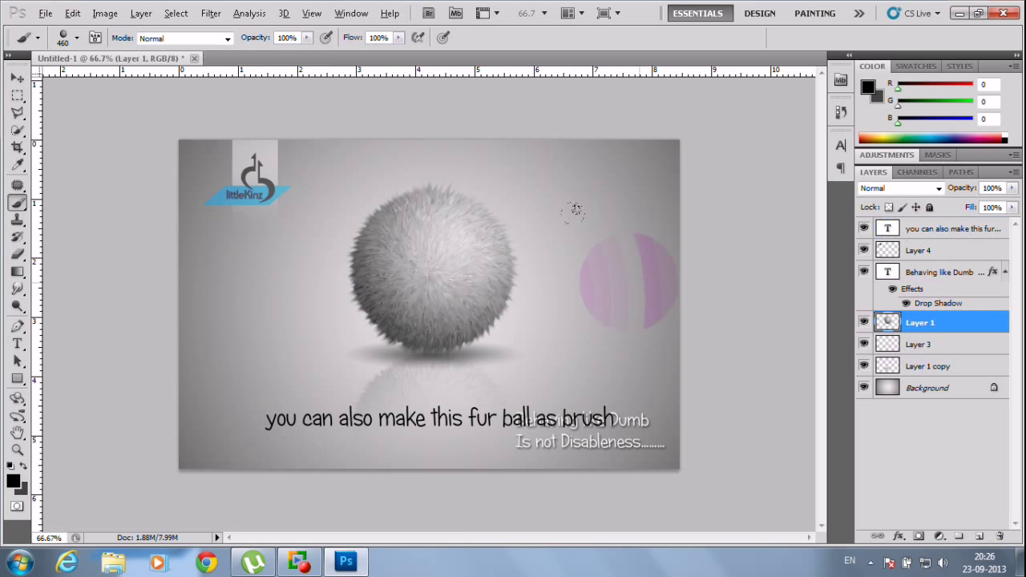
{"action": "left_click", "coordinate": [637, 286]}
{"action": "key", "text": "ctrl+z"}
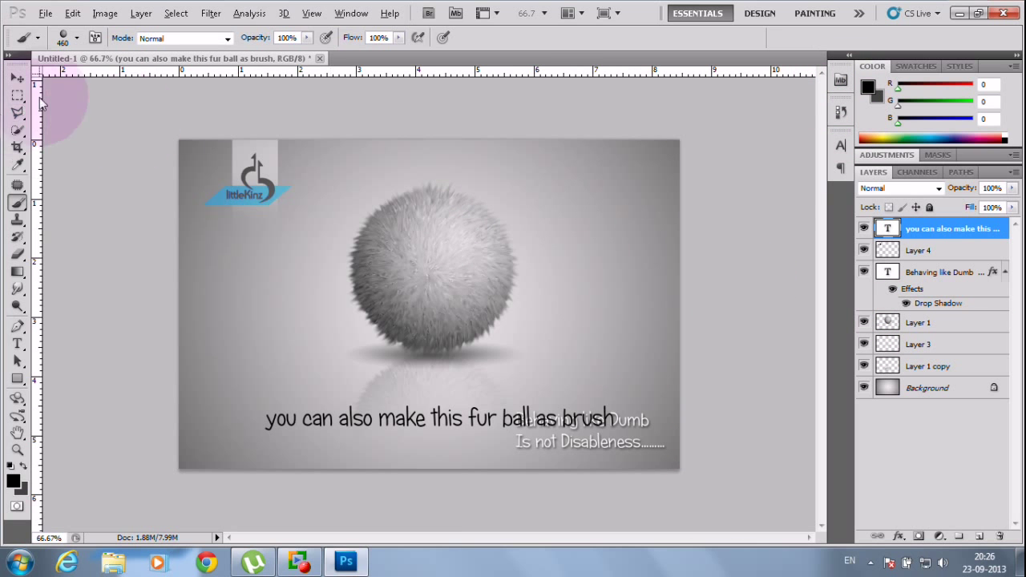
Replace the wording of the black text line with "thanks for watching dude....." and commit it
{"action": "double_click", "coordinate": [887, 228]}
{"action": "type", "text": "thanks for watching dude"}
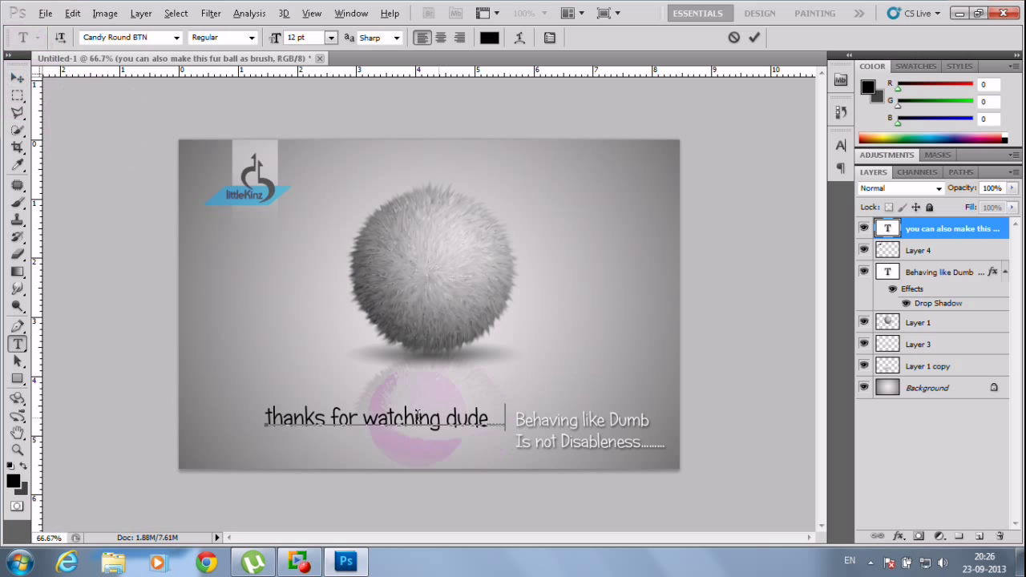
{"action": "left_click", "coordinate": [21, 83]}
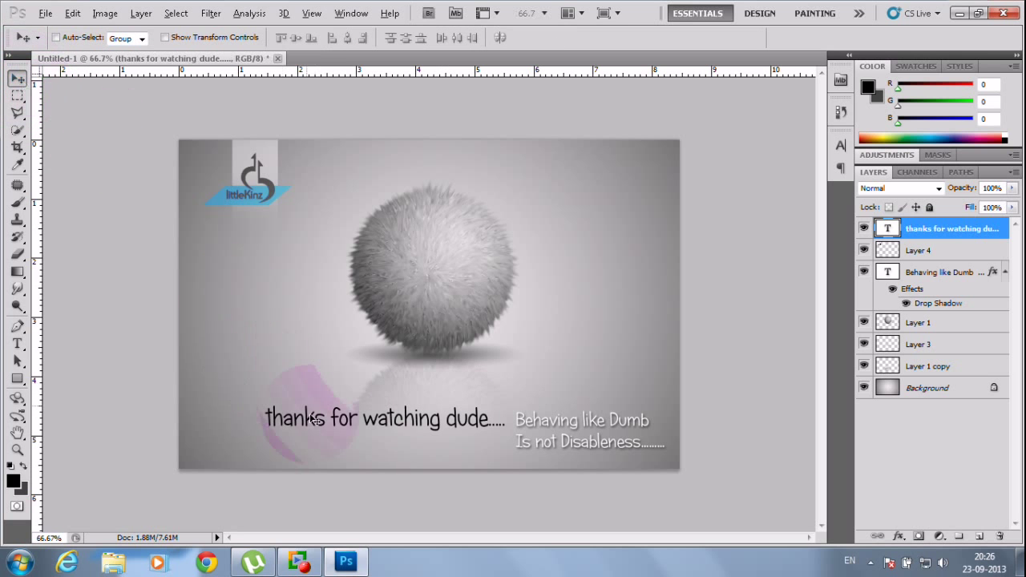
Replace the wording of the black text line with "like me in facebook/littlekinz" and position it just below the ball's shadow
{"action": "left_click_drag", "start_coordinate": [266, 433], "coordinate": [230, 373]}
{"action": "double_click", "coordinate": [887, 229]}
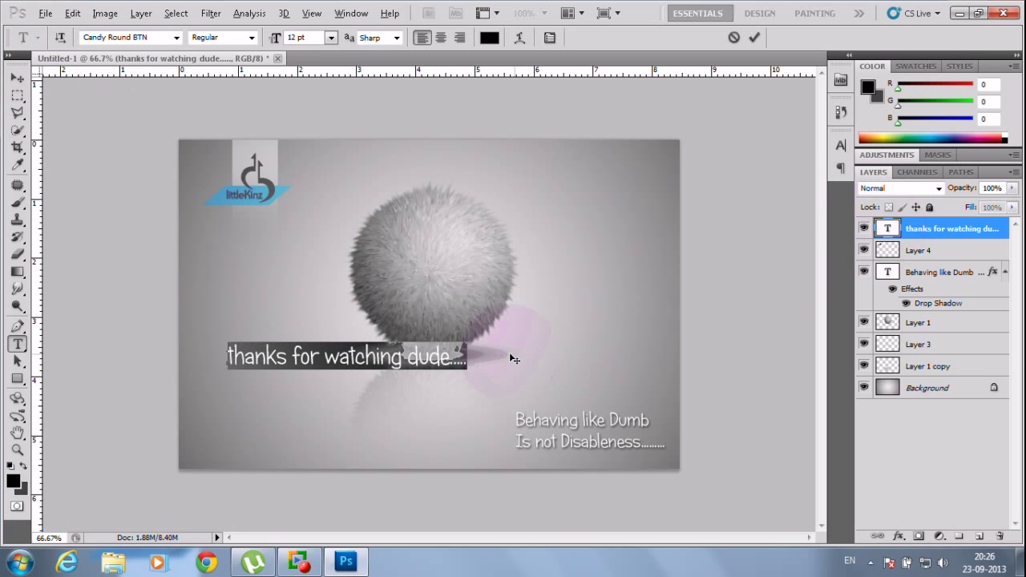
{"action": "type", "text": "like me"}
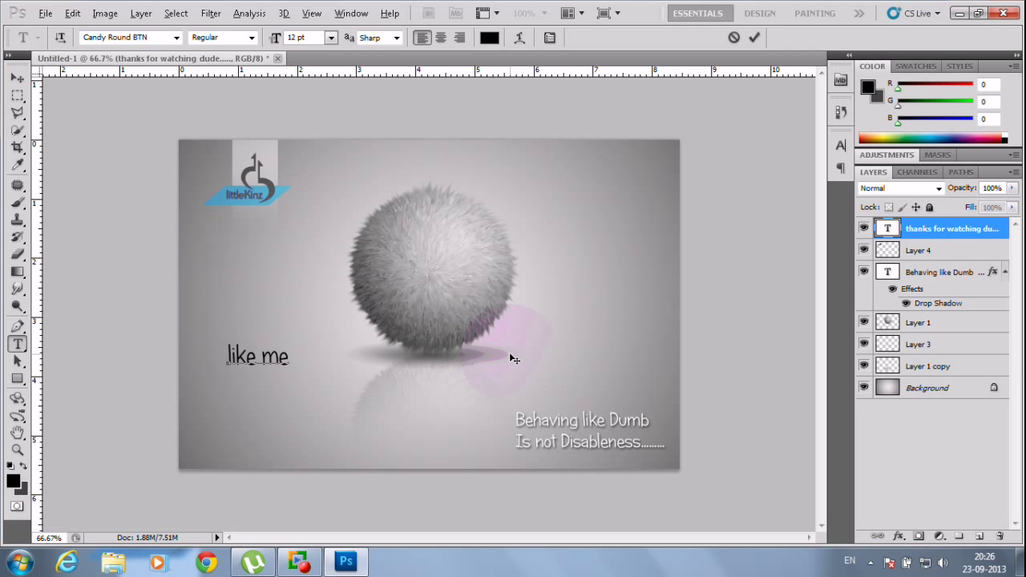
{"action": "type", "text": " in  facebook"}
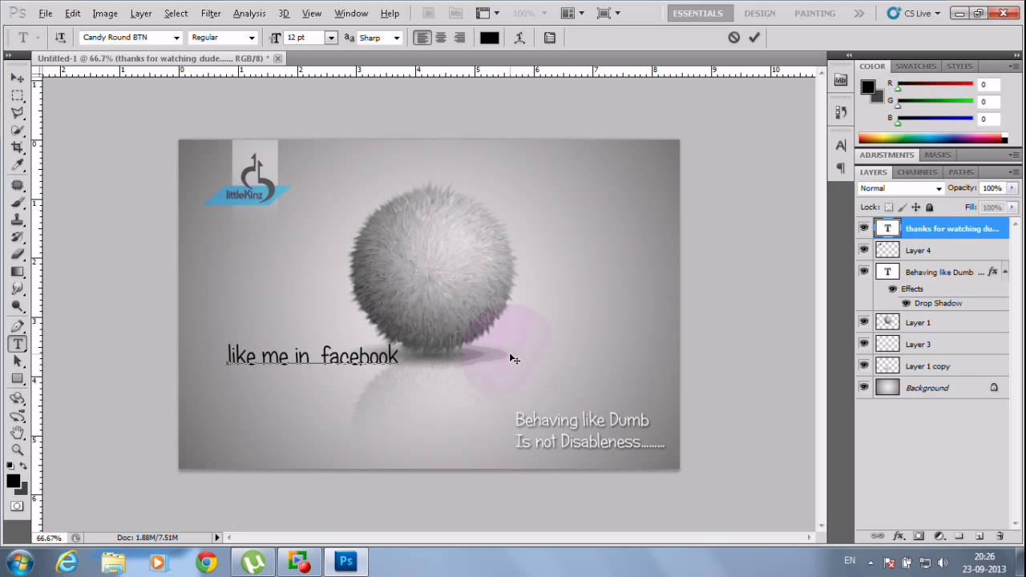
{"action": "type", "text": "/littlekinz"}
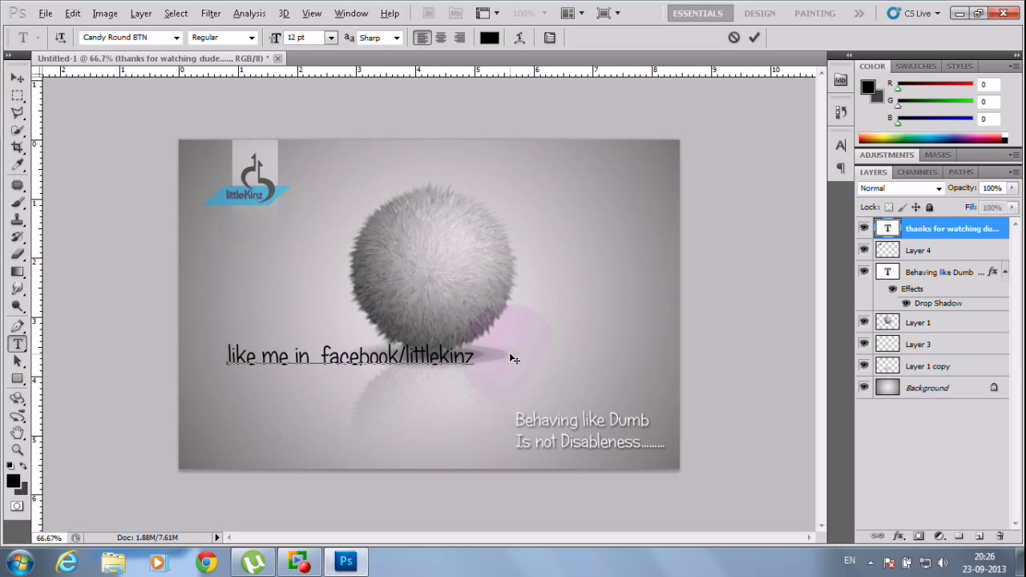
{"action": "left_click", "coordinate": [16, 77]}
{"action": "left_click_drag", "start_coordinate": [286, 293], "coordinate": [300, 381]}
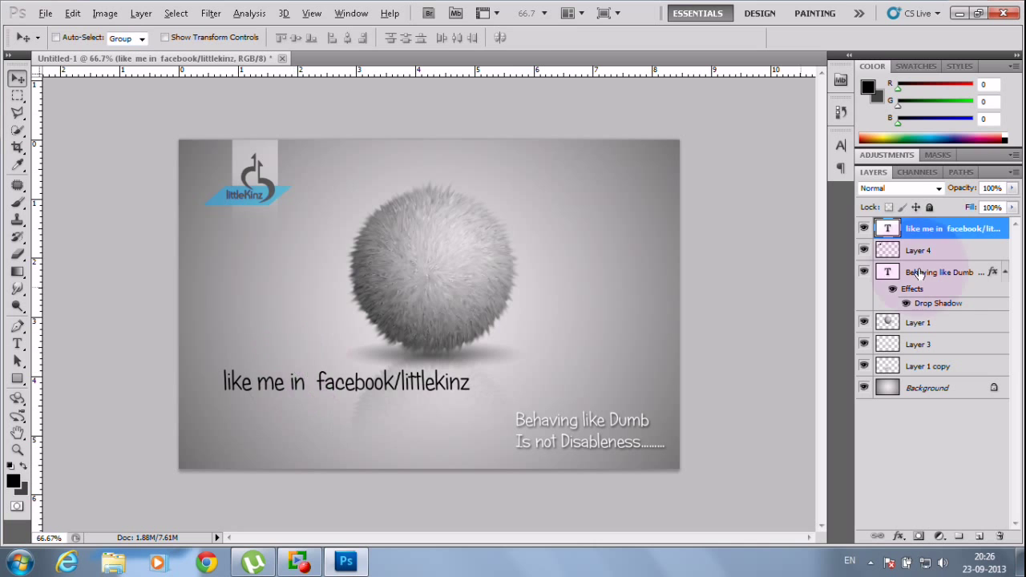
Change the black text line's wording to "follow me on youtube", commit it, and delete that text layer
{"action": "double_click", "coordinate": [887, 228]}
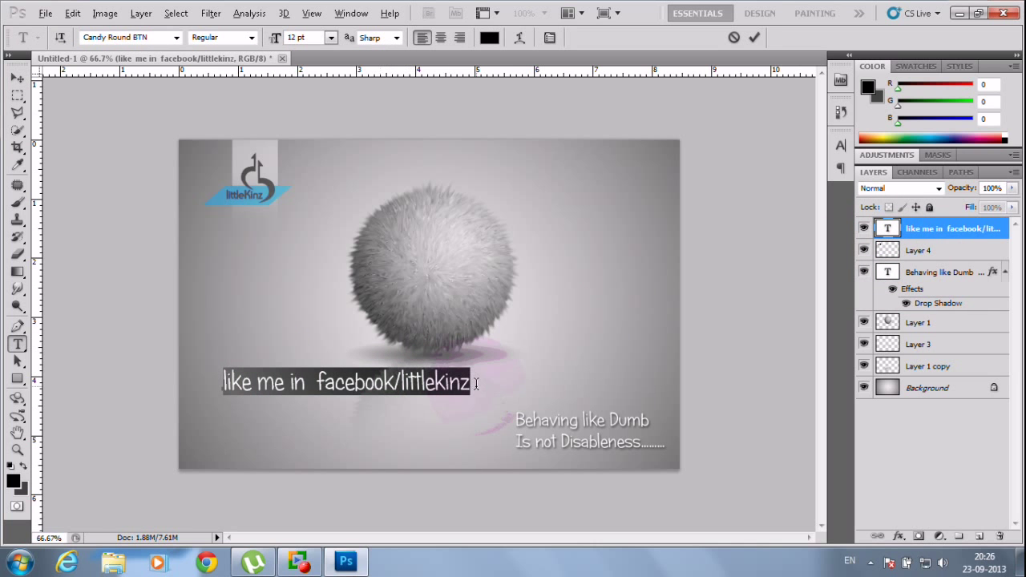
{"action": "type", "text": "follow me on youtube"}
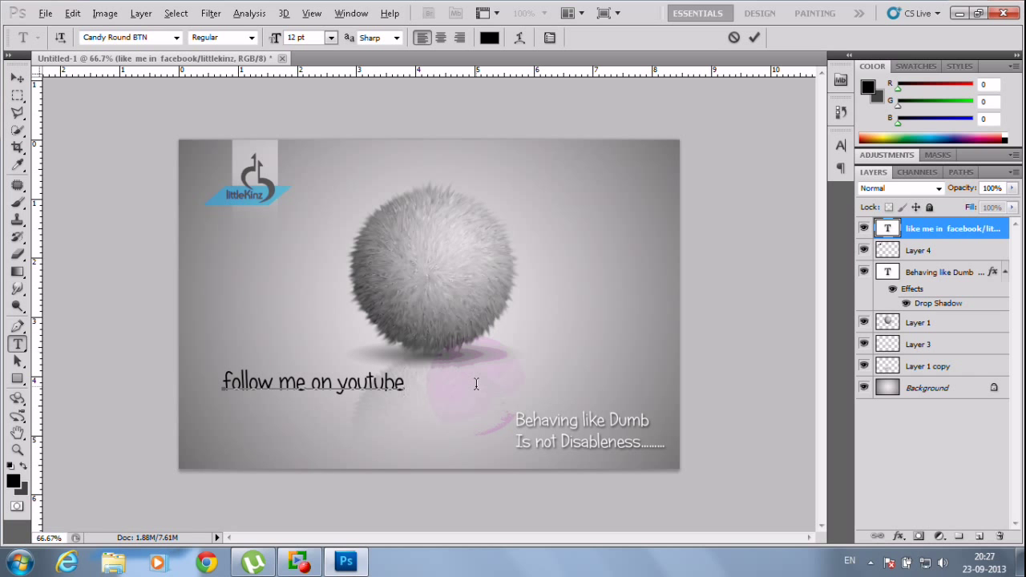
{"action": "left_click", "coordinate": [17, 79]}
{"action": "left_click_drag", "start_coordinate": [901, 229], "coordinate": [1000, 535]}
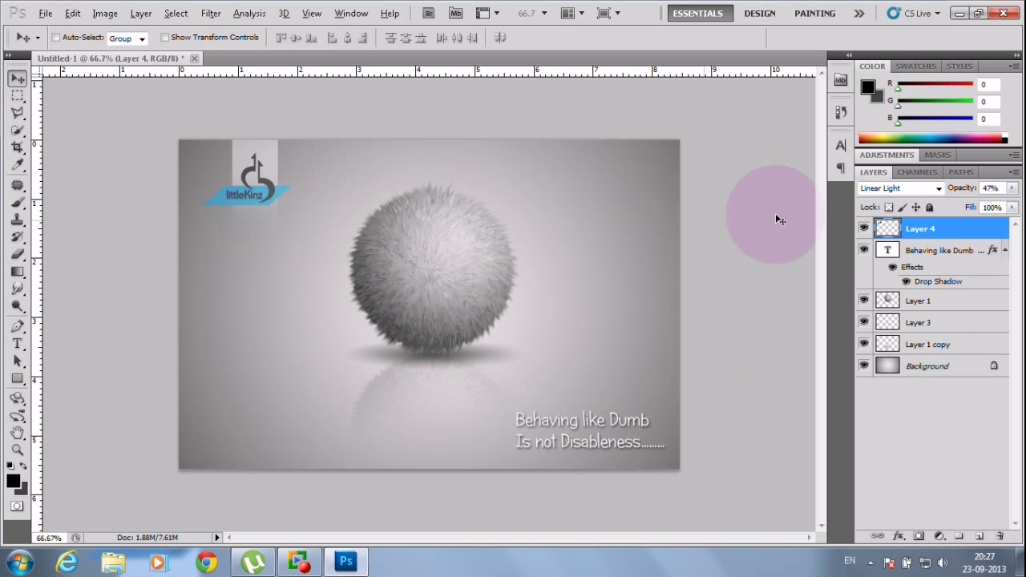